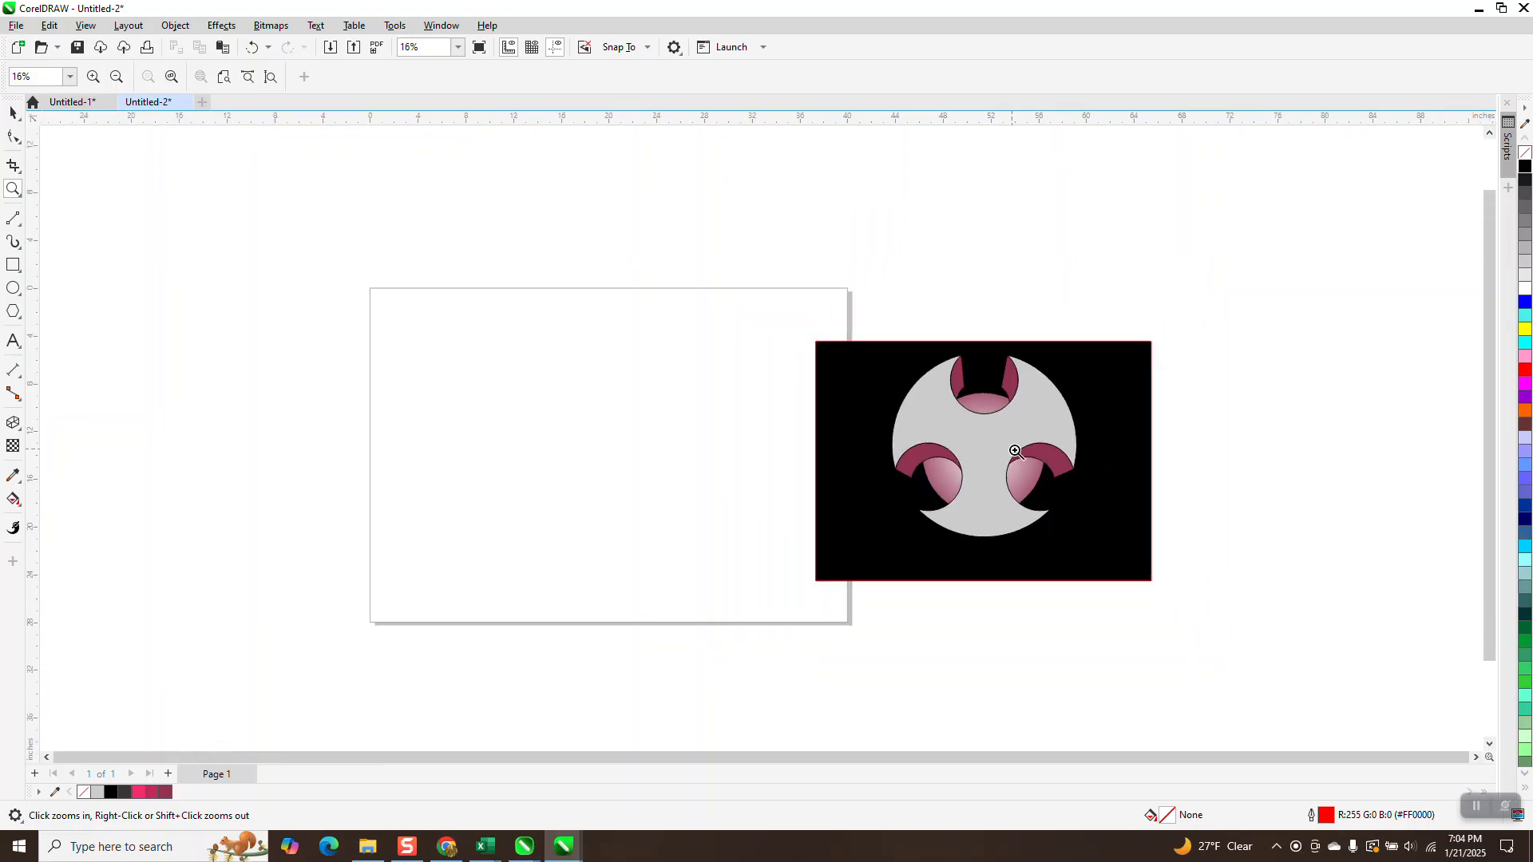
# Draw a circle about 18.66 inches in diameter and a smaller one about 6.56 inches, both centred on the page.
pyautogui.click(14, 288)
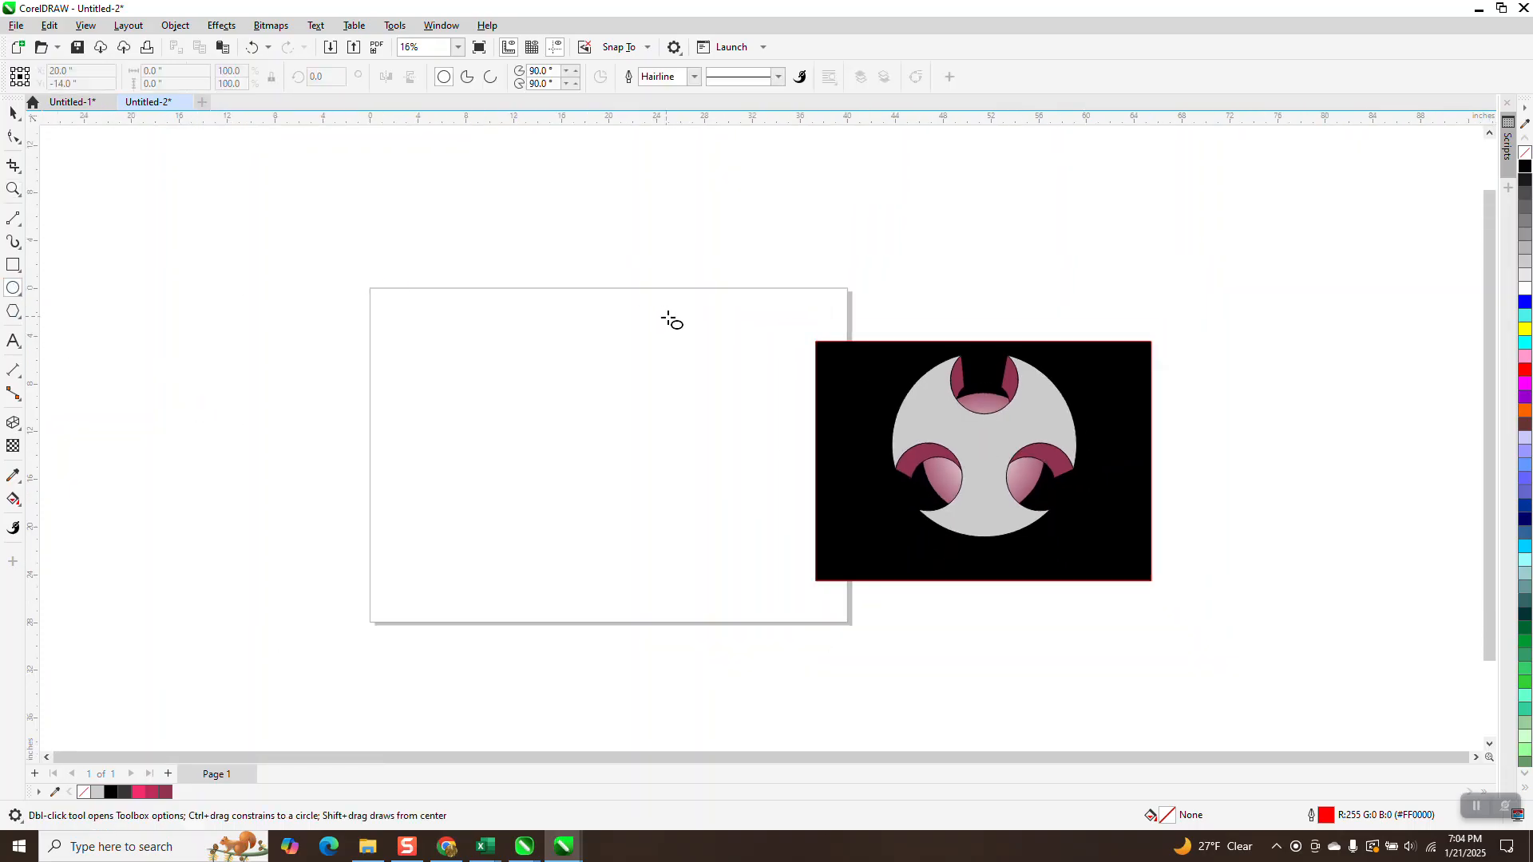
pyautogui.moveTo(735, 354); pyautogui.dragTo(564, 583)
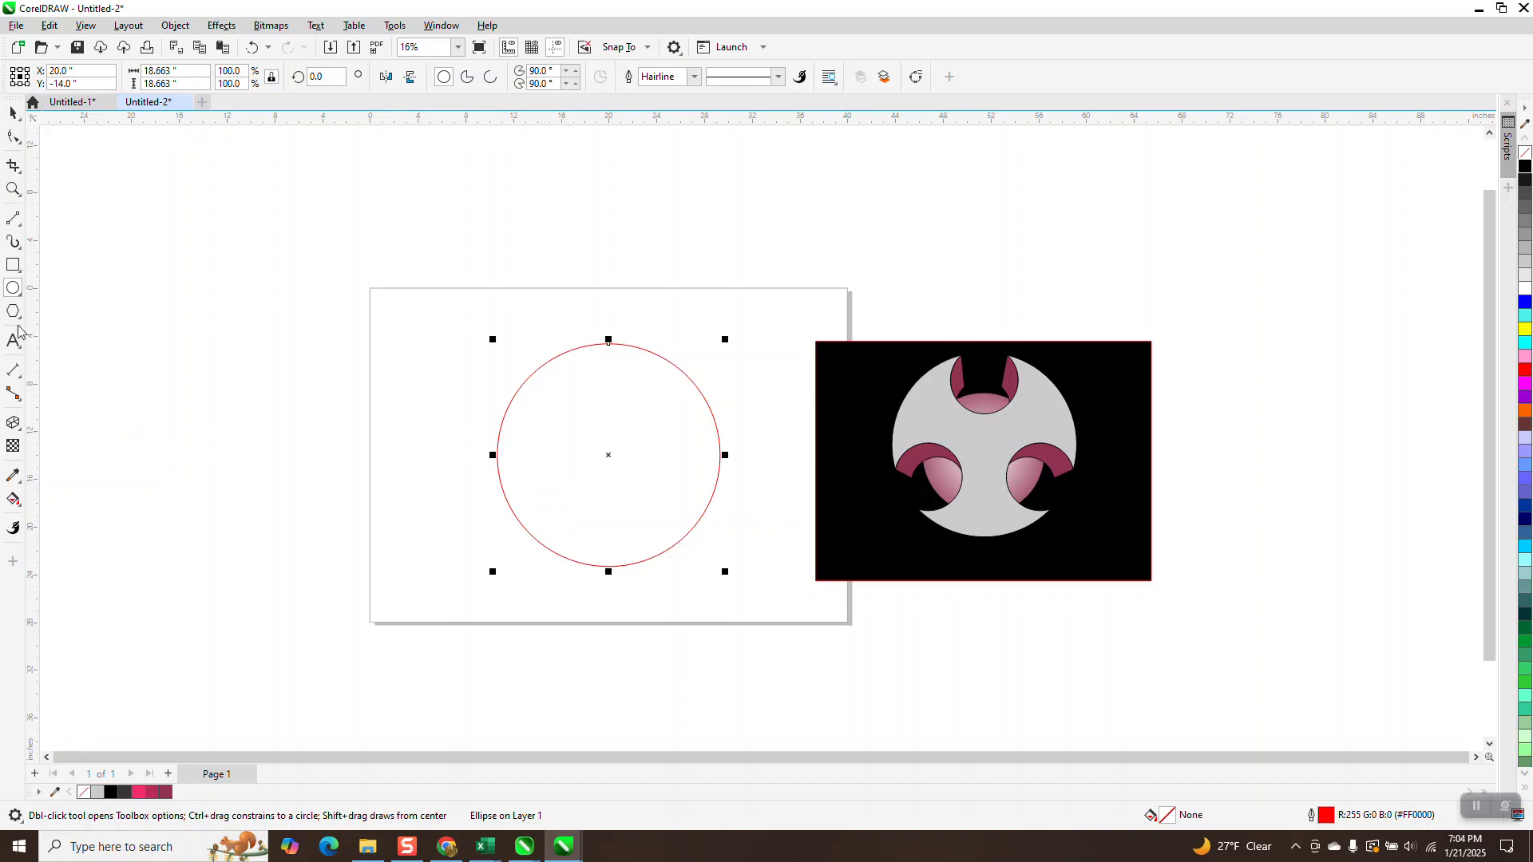
pyautogui.moveTo(259, 301); pyautogui.dragTo(224, 376)
pyautogui.press('p')
# Align the small circle with the top edge of the large circle.
pyautogui.click(10, 113)
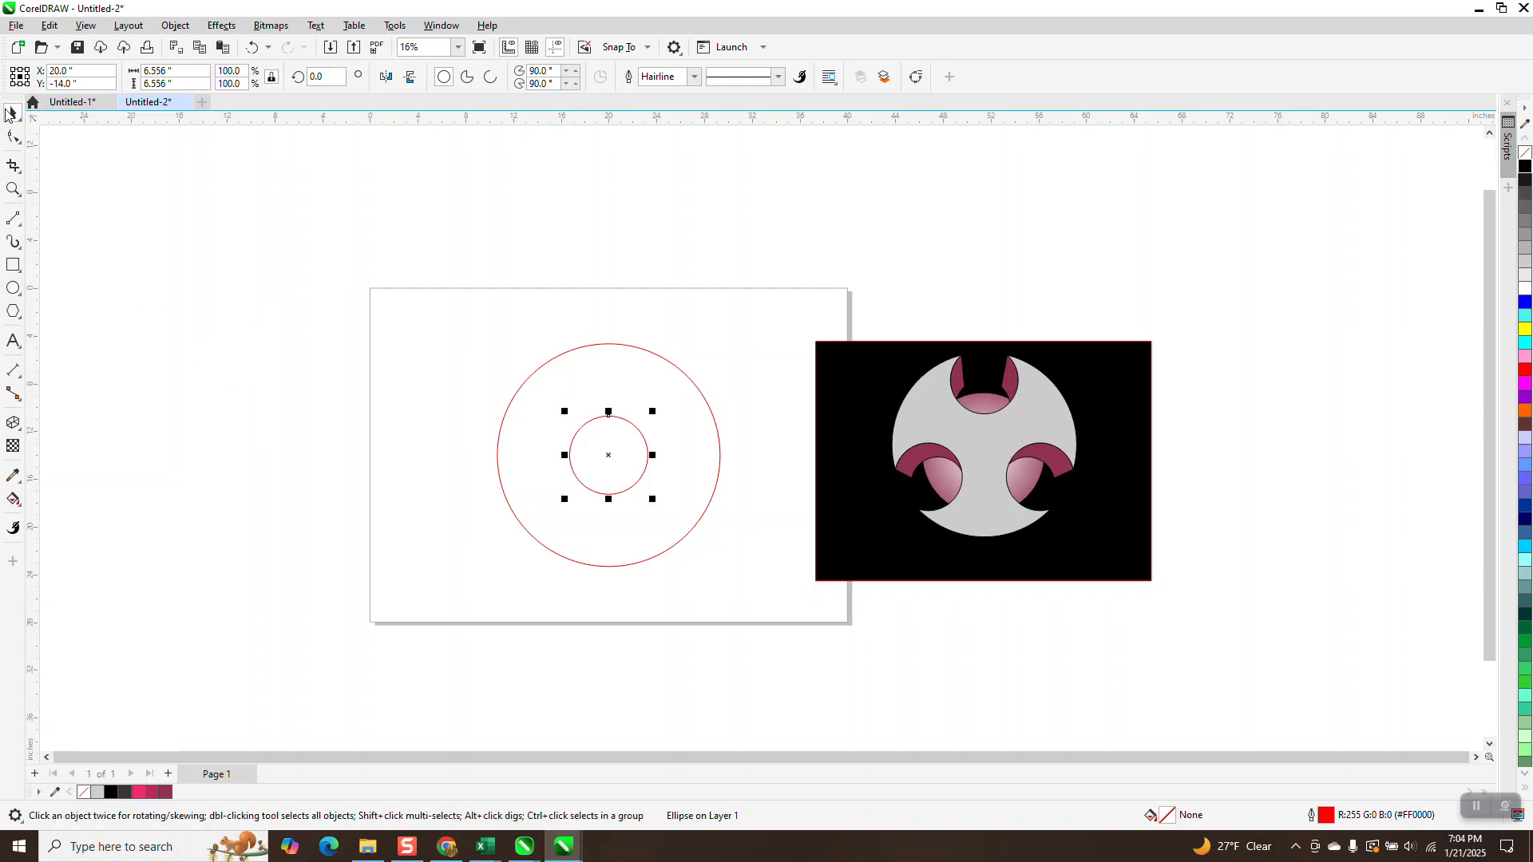
pyautogui.moveTo(428, 286); pyautogui.dragTo(797, 627)
pyautogui.press('t')
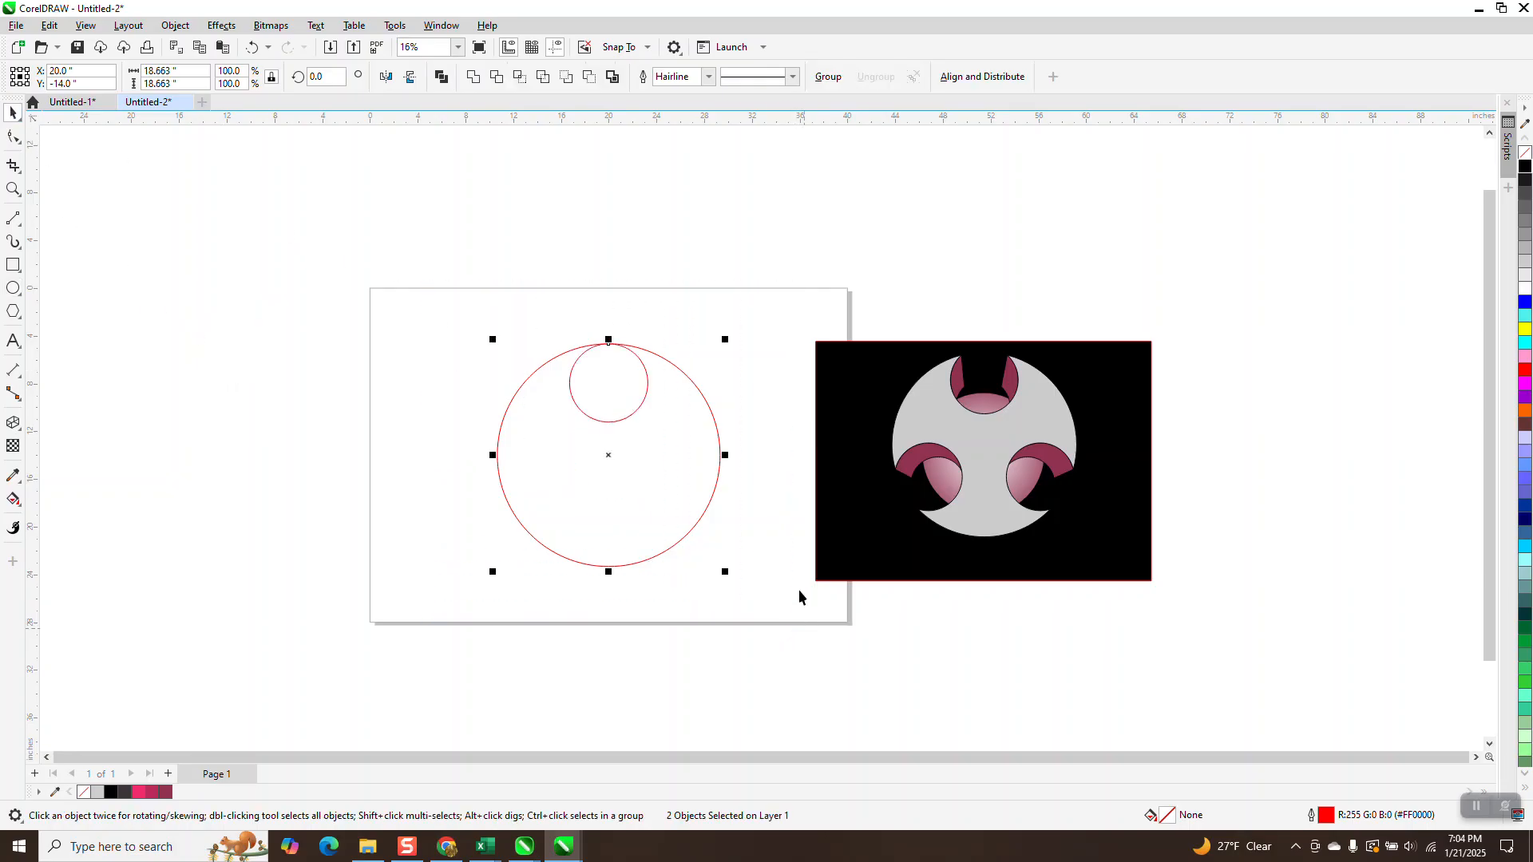
pyautogui.click(711, 226)
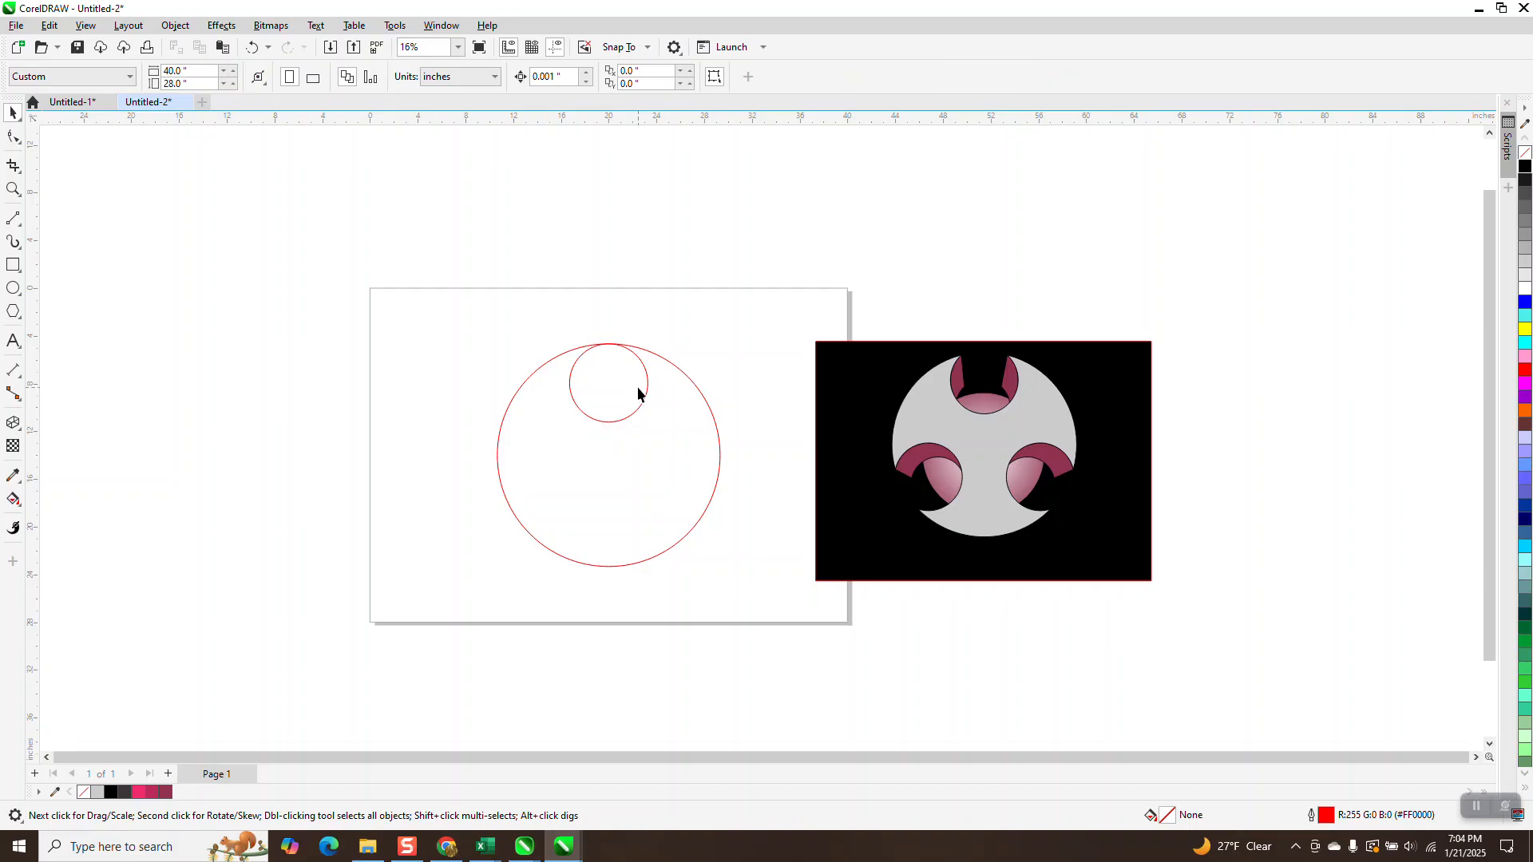
# Set the nudge distance to 0.25 inch and nudge the small circle up two increments past the large circle's edge.
pyautogui.click(555, 76)
pyautogui.write('.2')
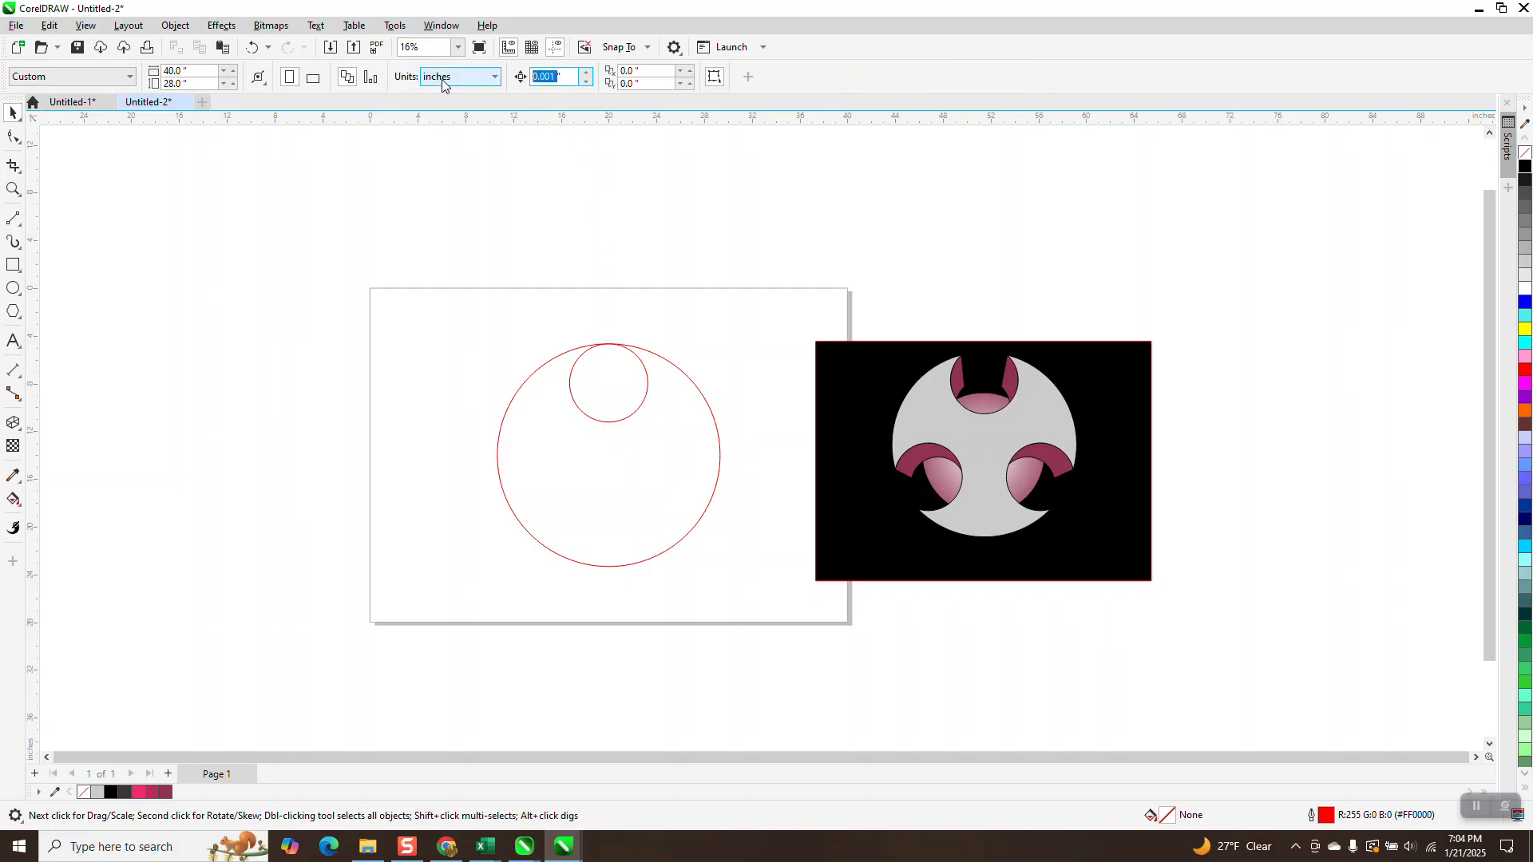
pyautogui.write('5')
pyautogui.moveTo(527, 314); pyautogui.dragTo(659, 440)
pyautogui.press('Up')
pyautogui.press('Up')
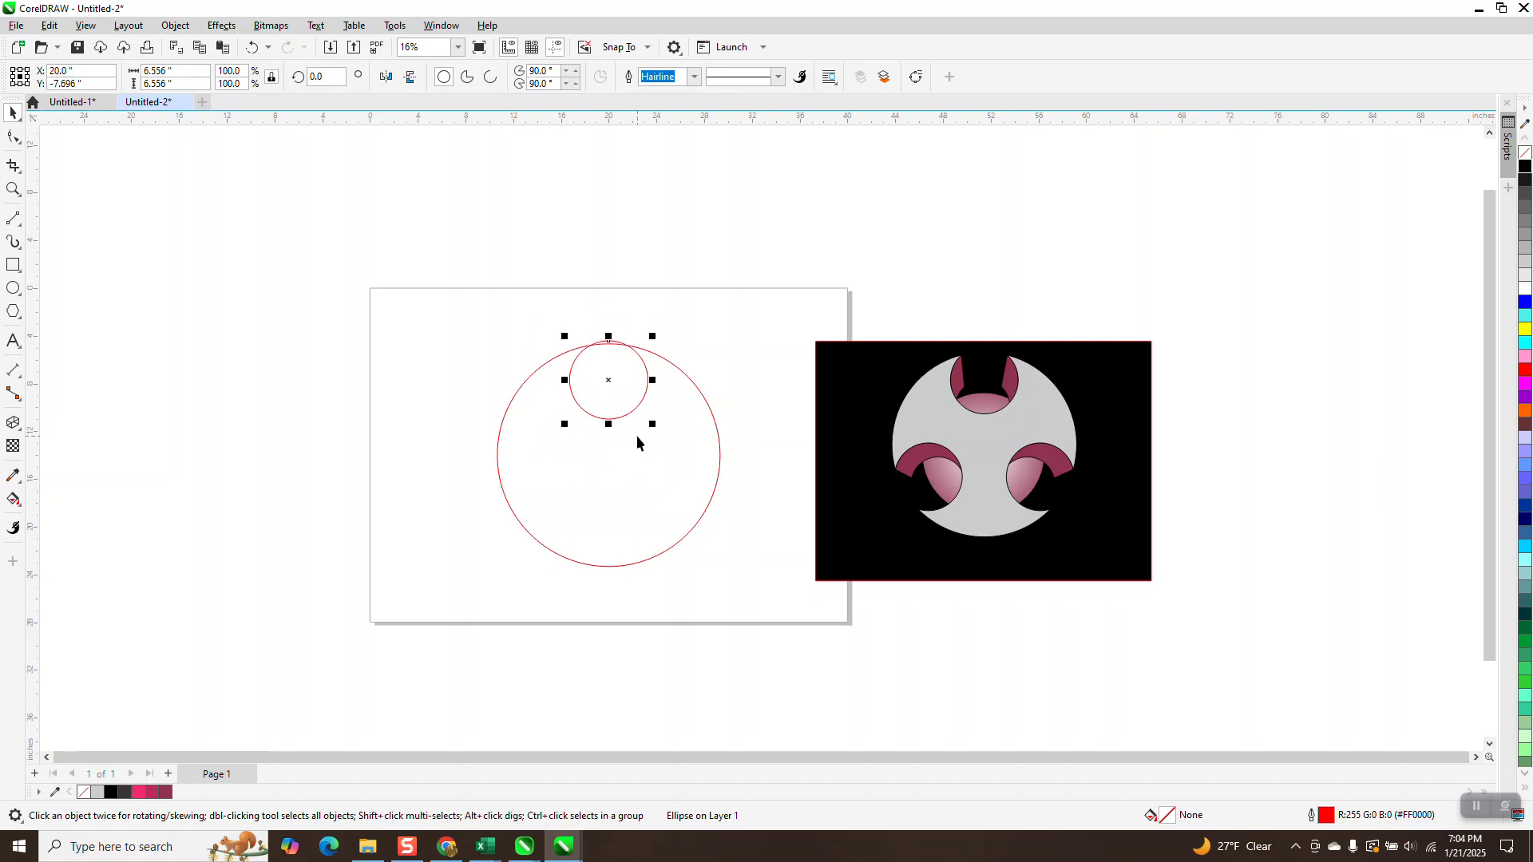
pyautogui.click(797, 343)
# Create two copies of the small circle rotated at 120° intervals around the large circle's centre.
pyautogui.click(612, 341)
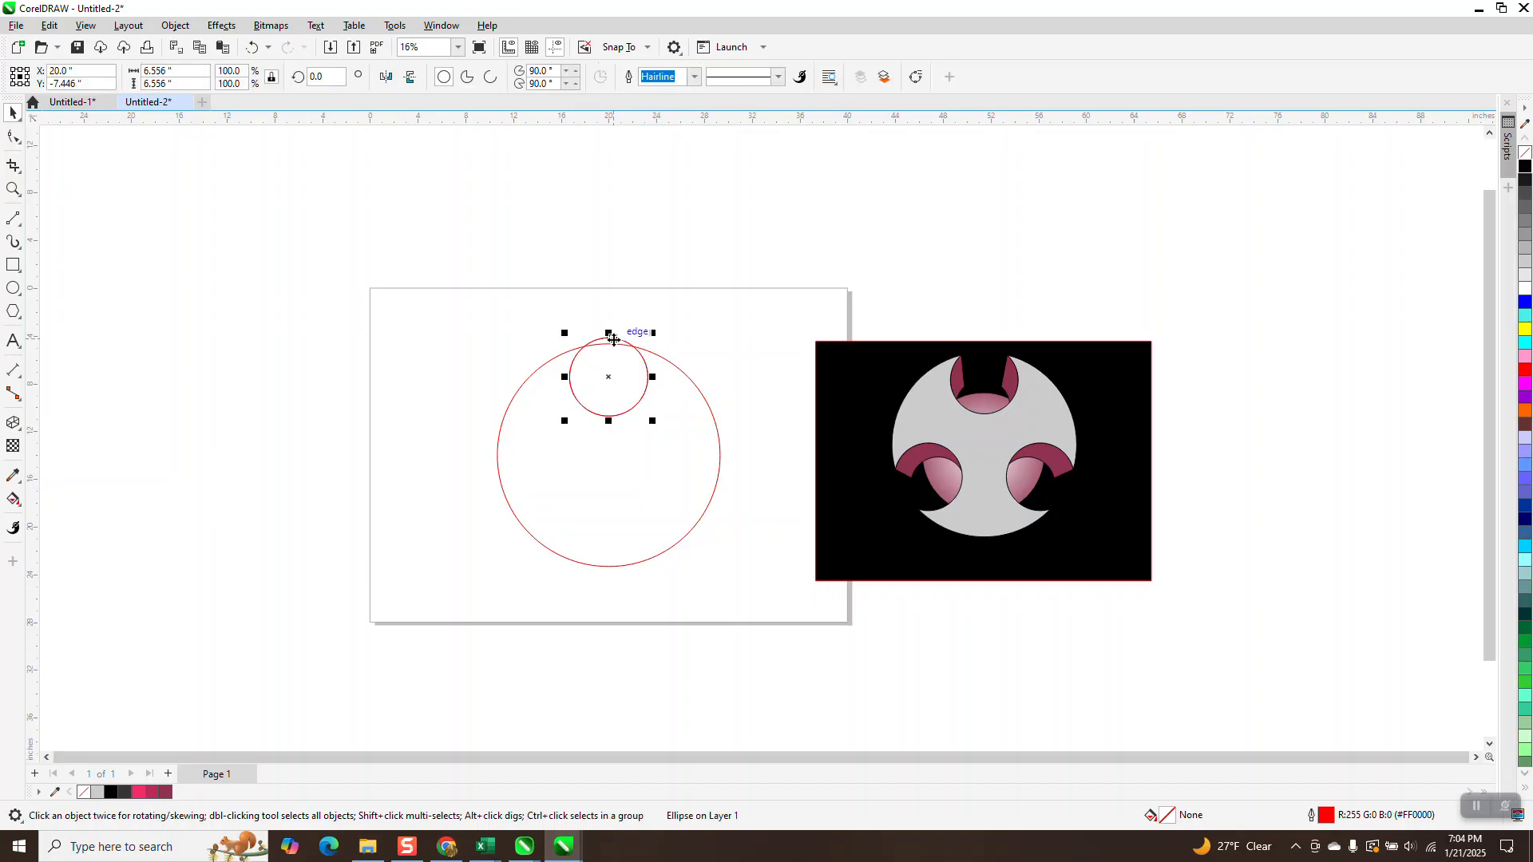
pyautogui.click(611, 374)
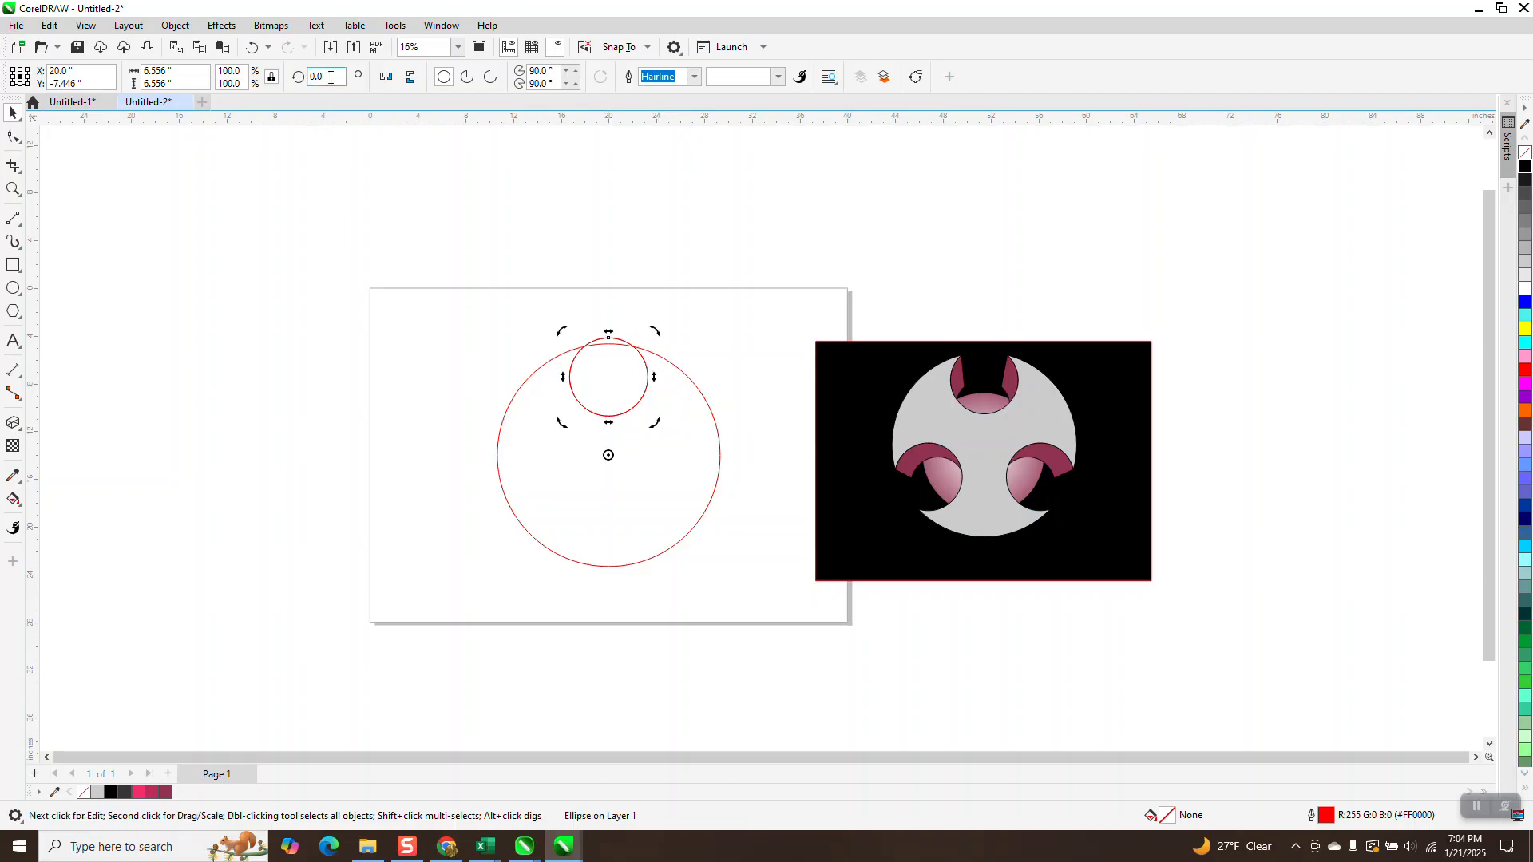
pyautogui.write('120')
pyautogui.press('Return')
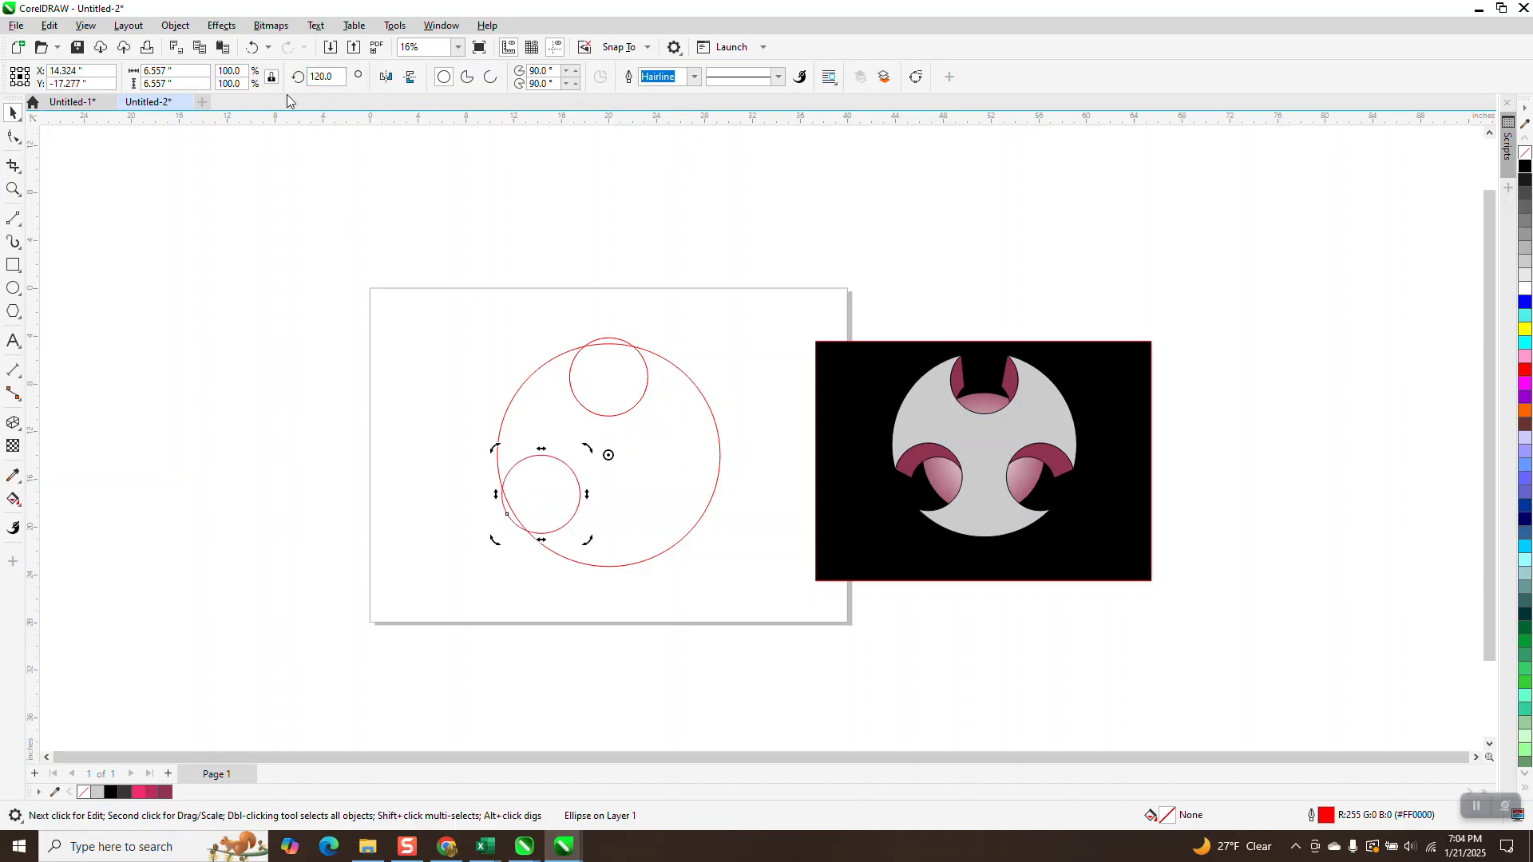
pyautogui.hotkey('ctrl', 'r')
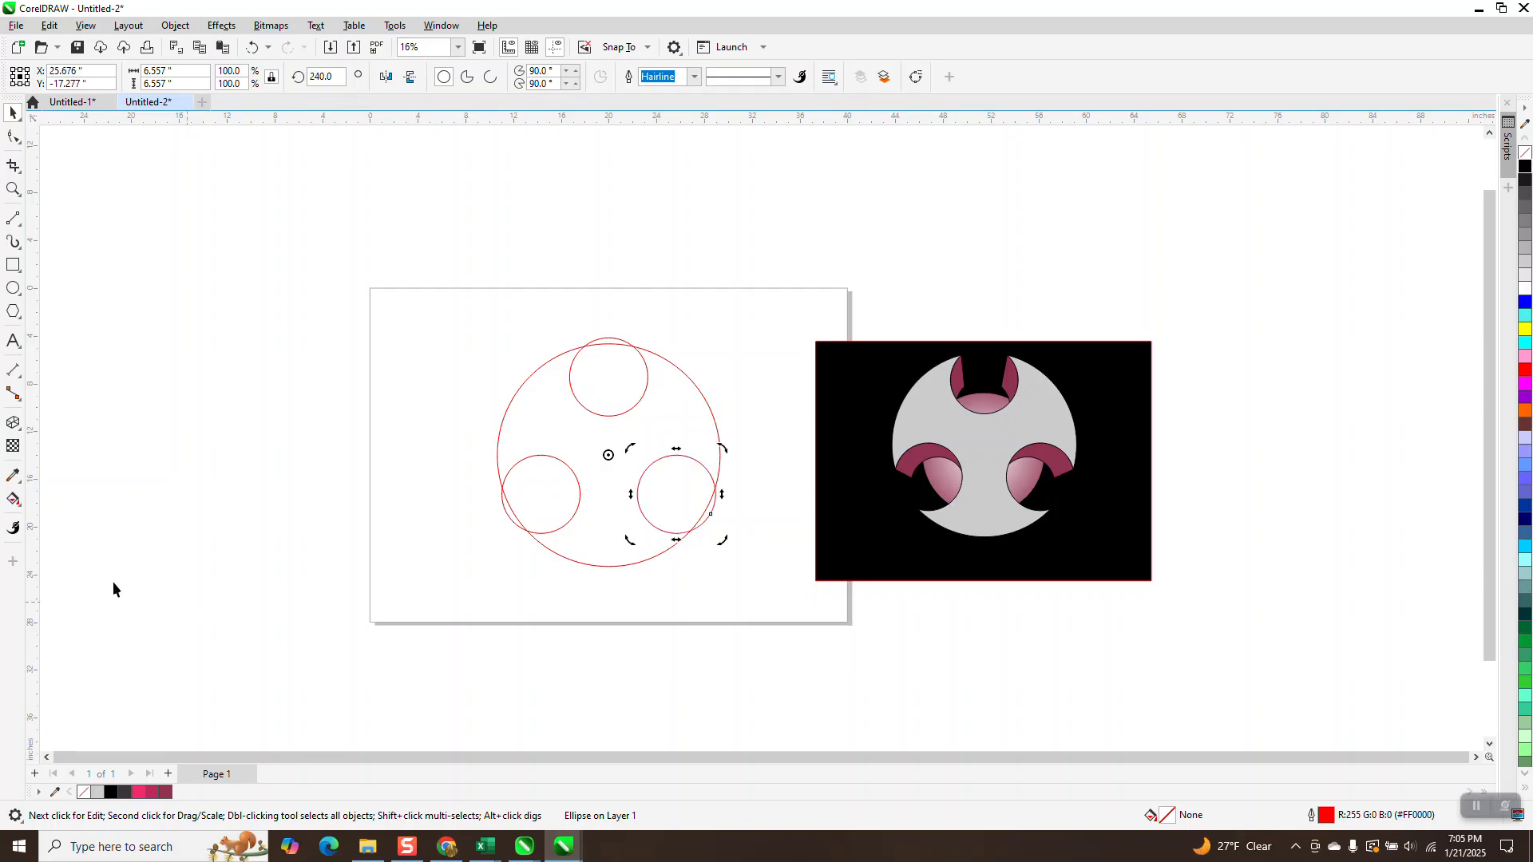
# Use Smart Fill to fill the large circle's area outside the three small circles with blue.
pyautogui.click(14, 500)
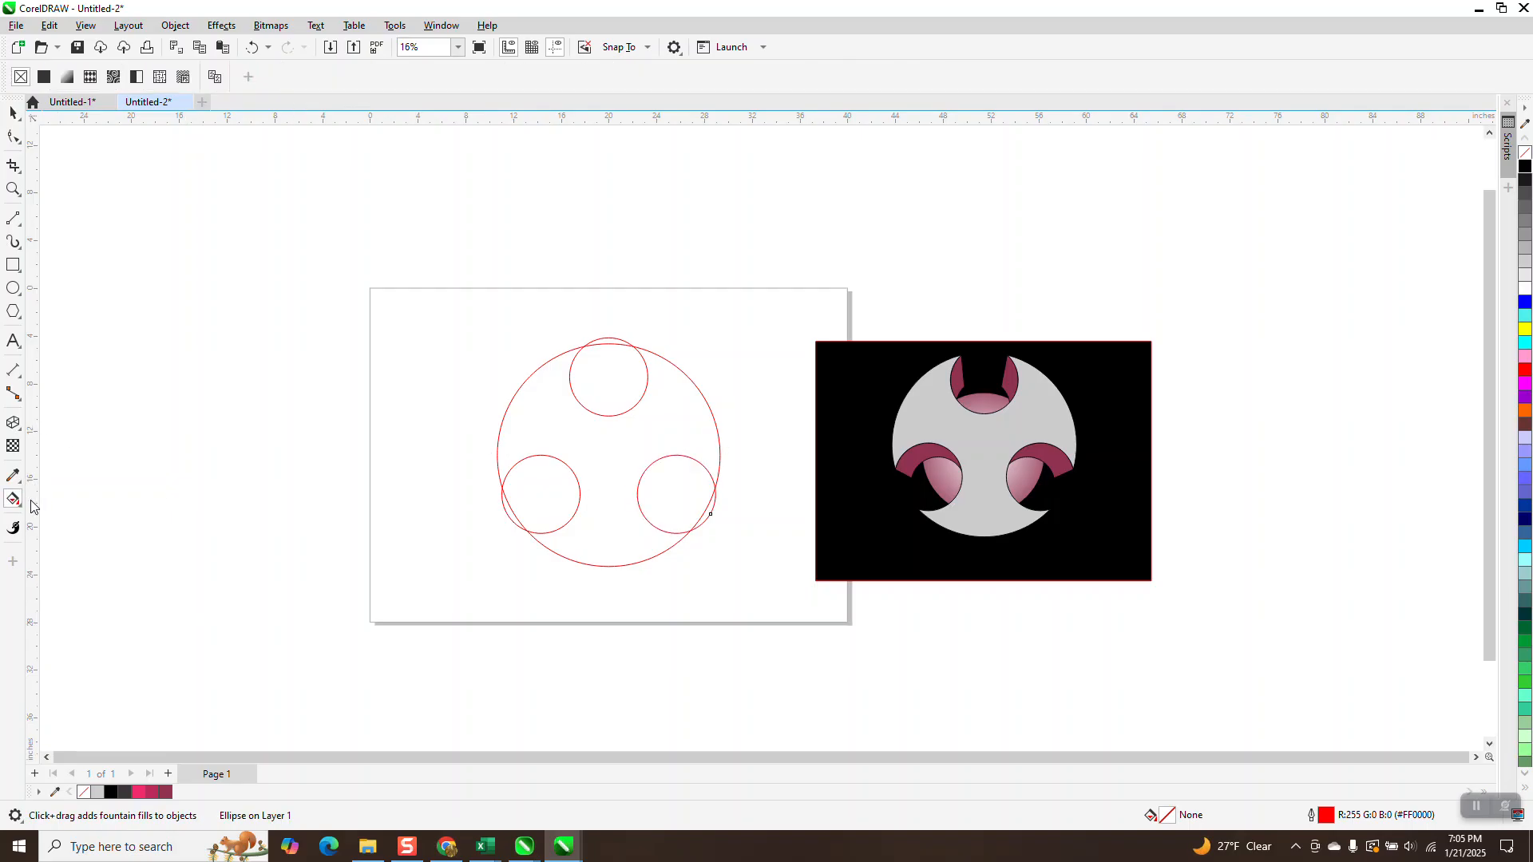
pyautogui.click(22, 508)
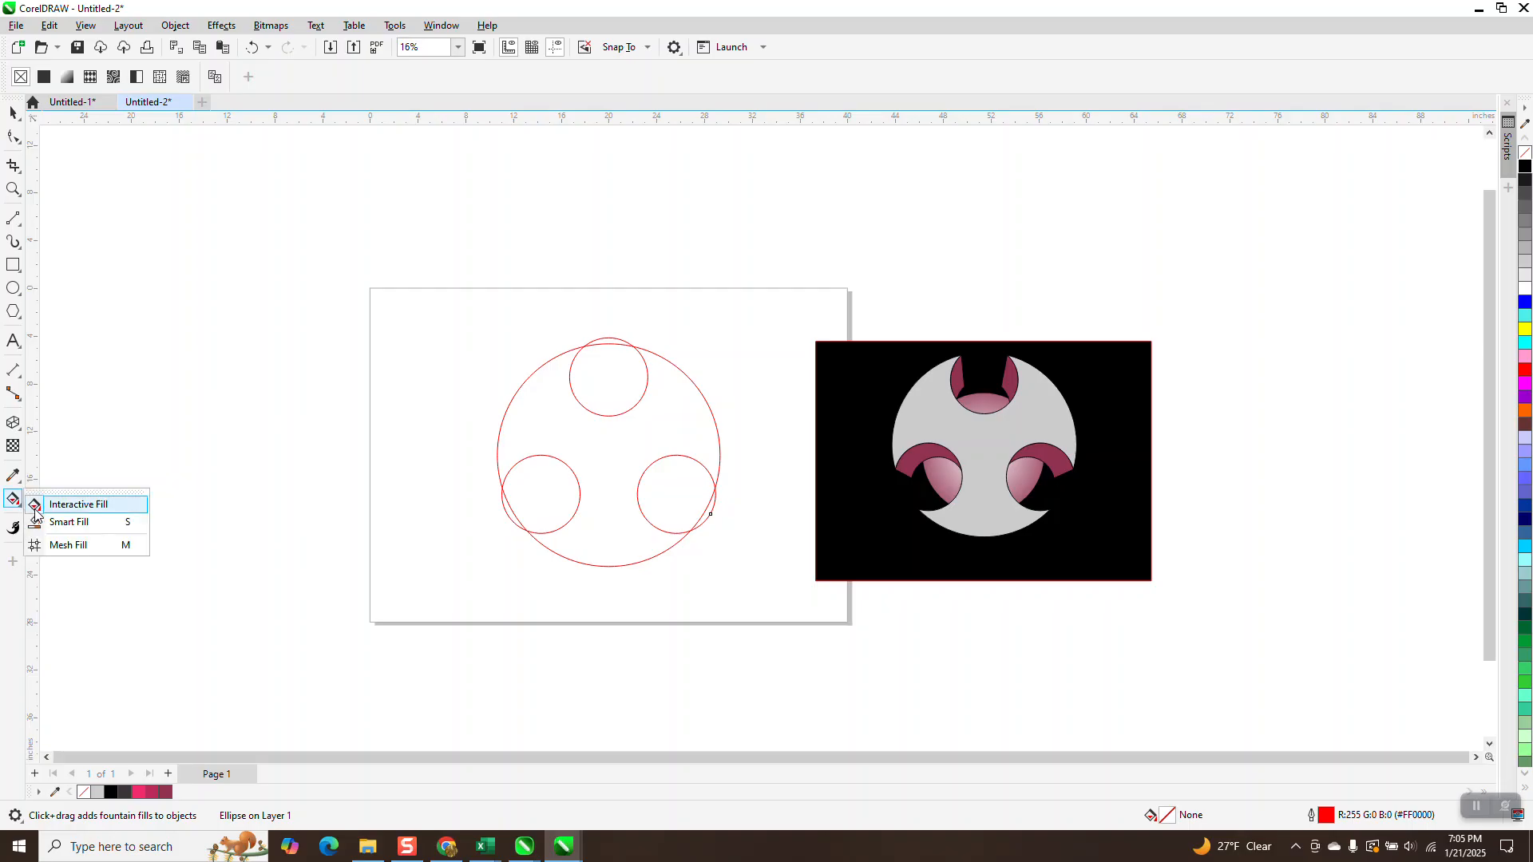
pyautogui.click(53, 521)
pyautogui.click(187, 76)
pyautogui.click(219, 186)
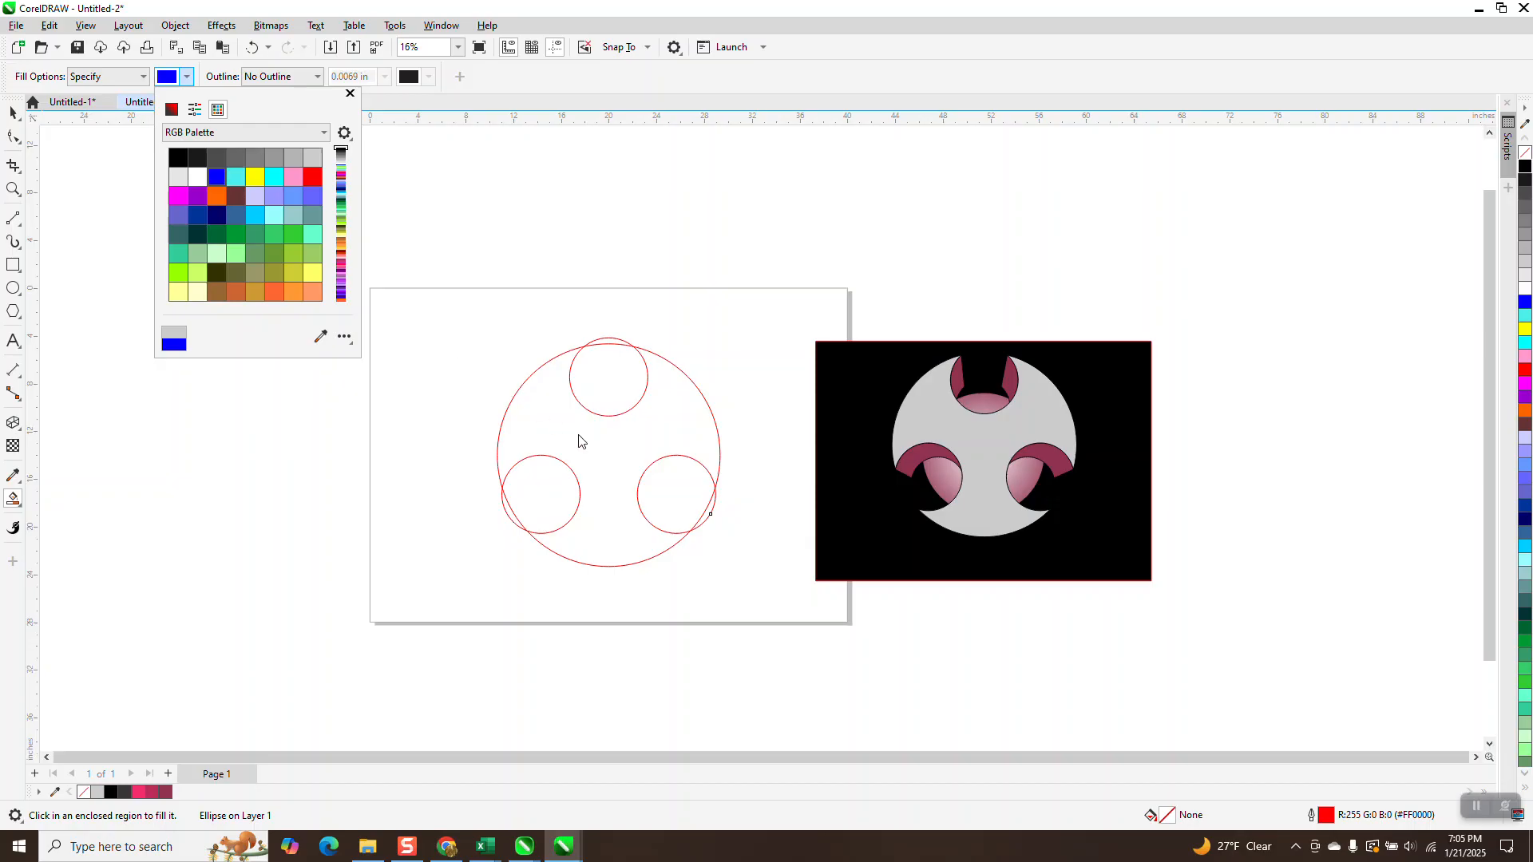
pyautogui.click(582, 437)
# Move the blue shape aside, delete the original circles, and return the blue shape to the centre of the page.
pyautogui.click(14, 112)
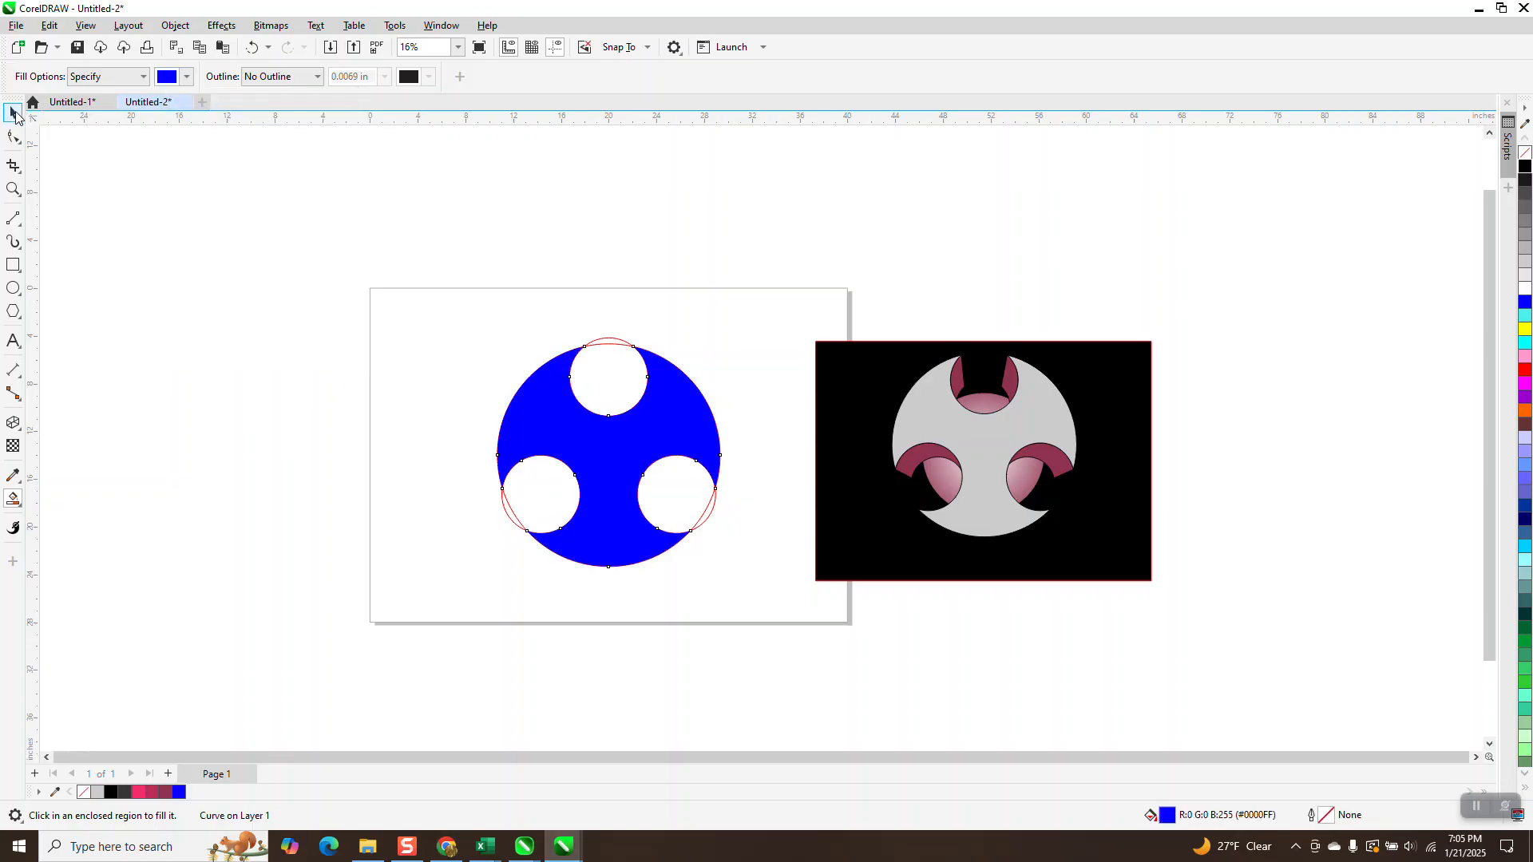
pyautogui.click(641, 444)
pyautogui.moveTo(641, 445); pyautogui.dragTo(404, 396)
pyautogui.moveTo(470, 286); pyautogui.dragTo(751, 631)
pyautogui.press('Delete')
pyautogui.moveTo(407, 441); pyautogui.dragTo(644, 489)
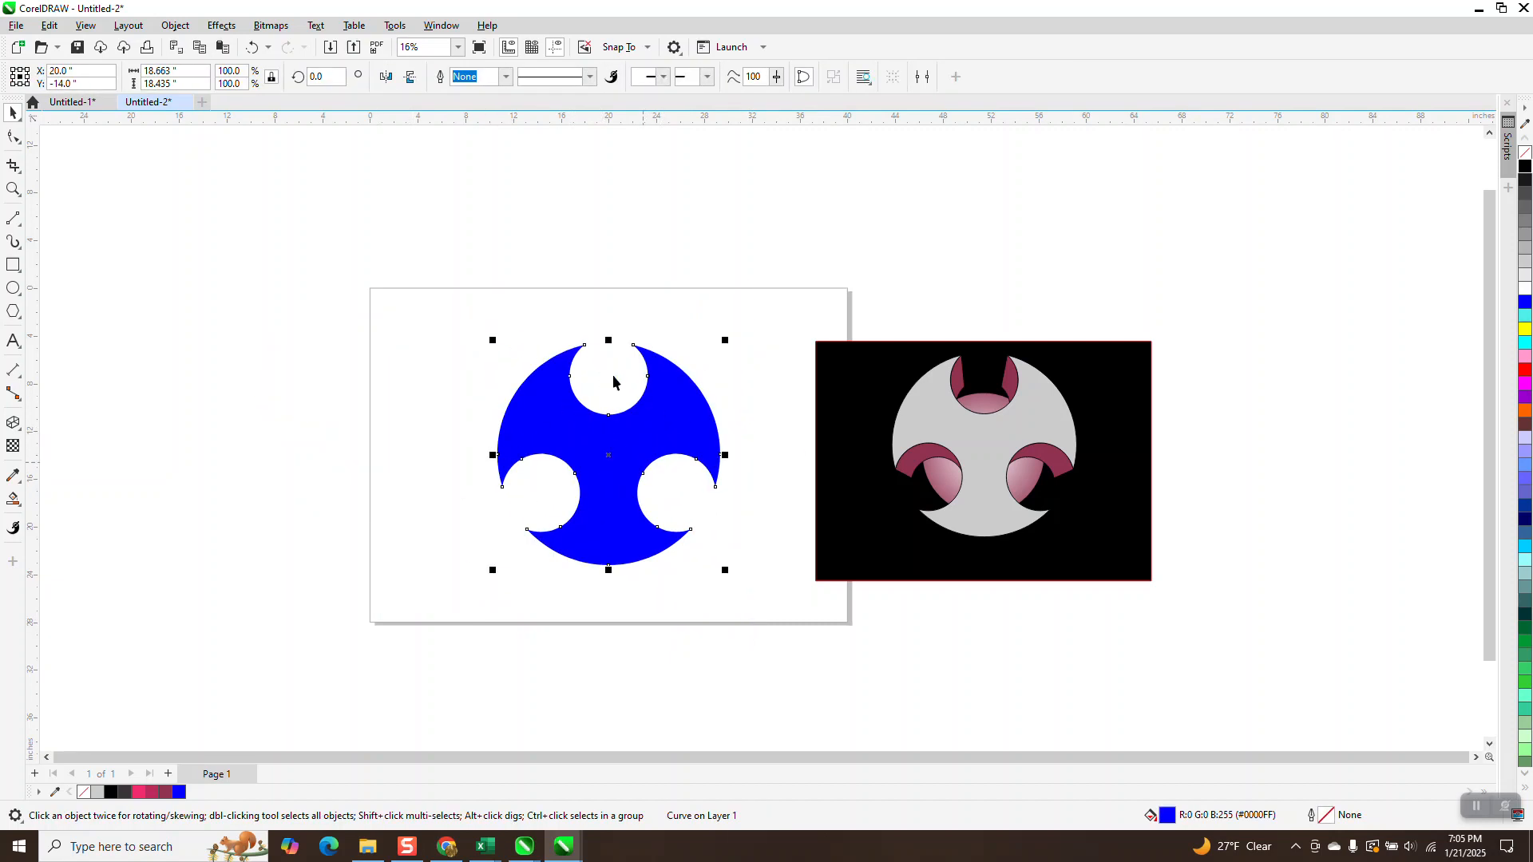
# Extrude the blue shape with its vanishing point straight down, just below the shape's lower edge.
pyautogui.click(22, 431)
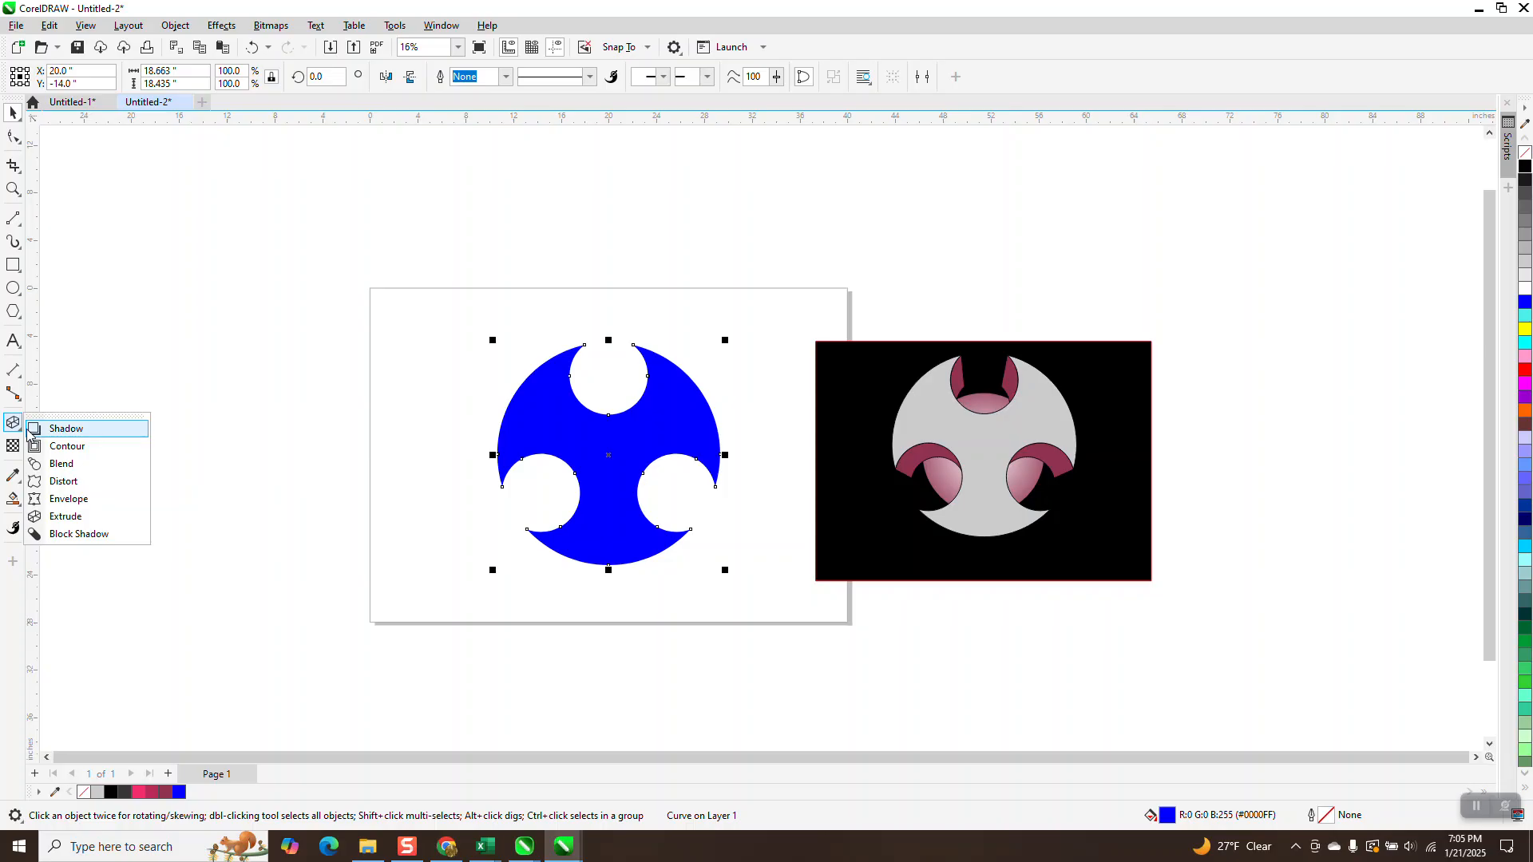
pyautogui.click(66, 516)
pyautogui.moveTo(607, 511); pyautogui.dragTo(612, 585)
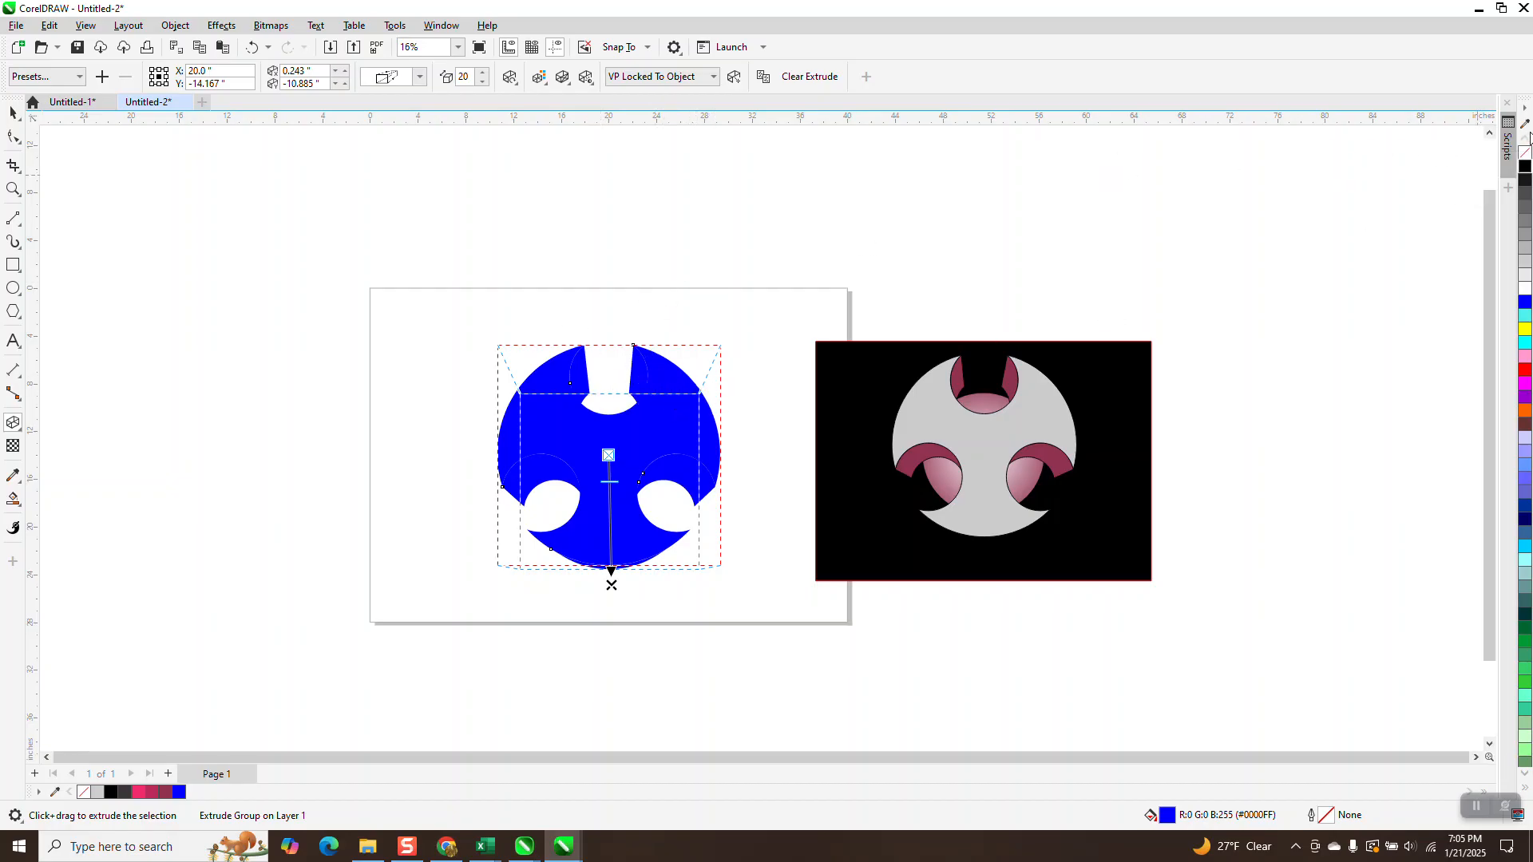
# Try the extruded shape with no fill and a black outline, and undo both changes.
pyautogui.click(1525, 153)
pyautogui.rightClick(1525, 166)
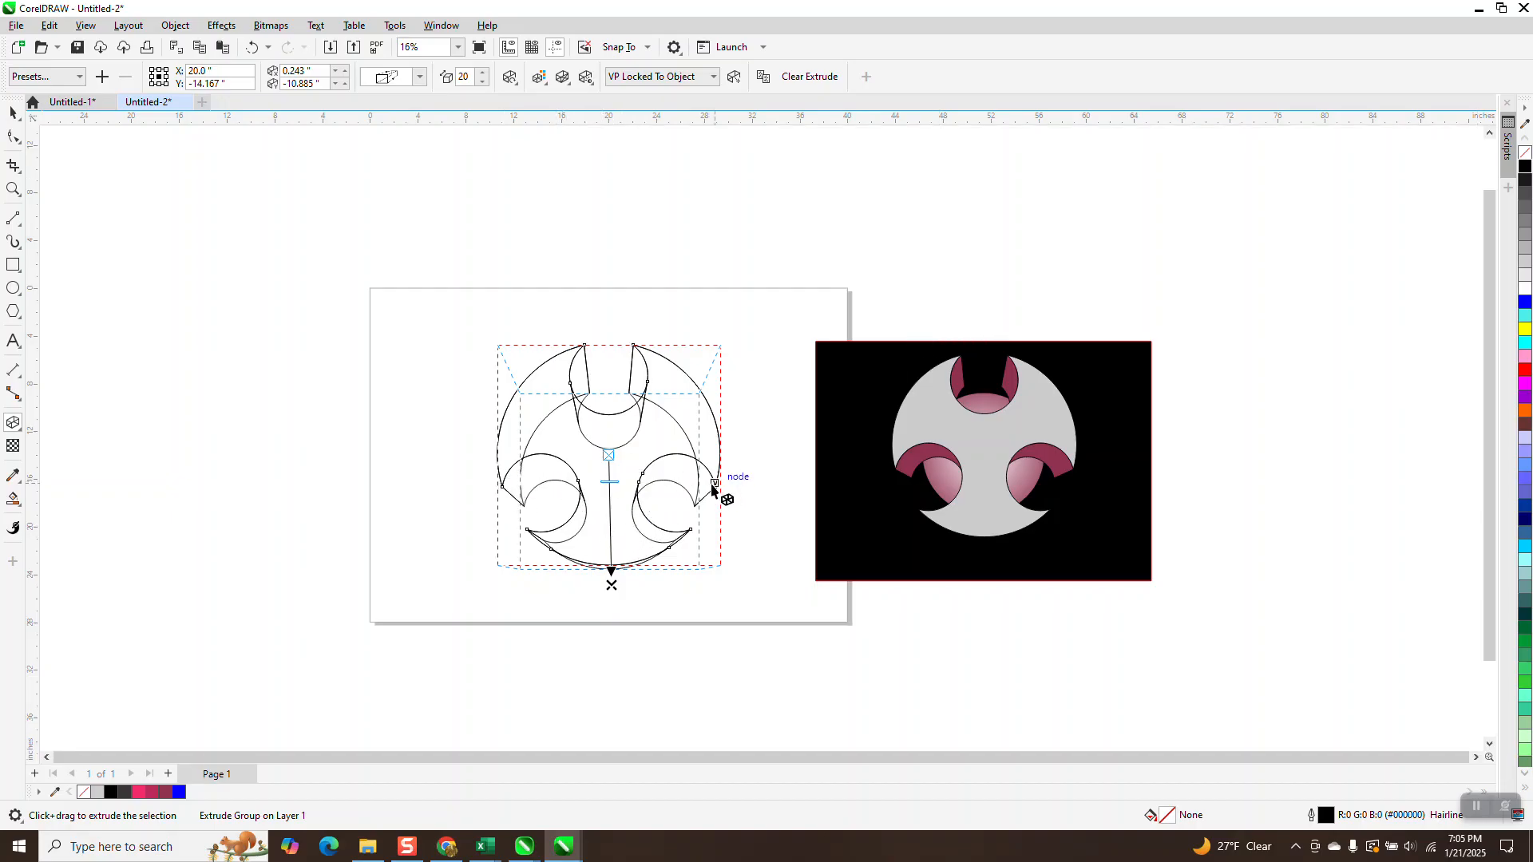
pyautogui.click(252, 48)
pyautogui.click(252, 48)
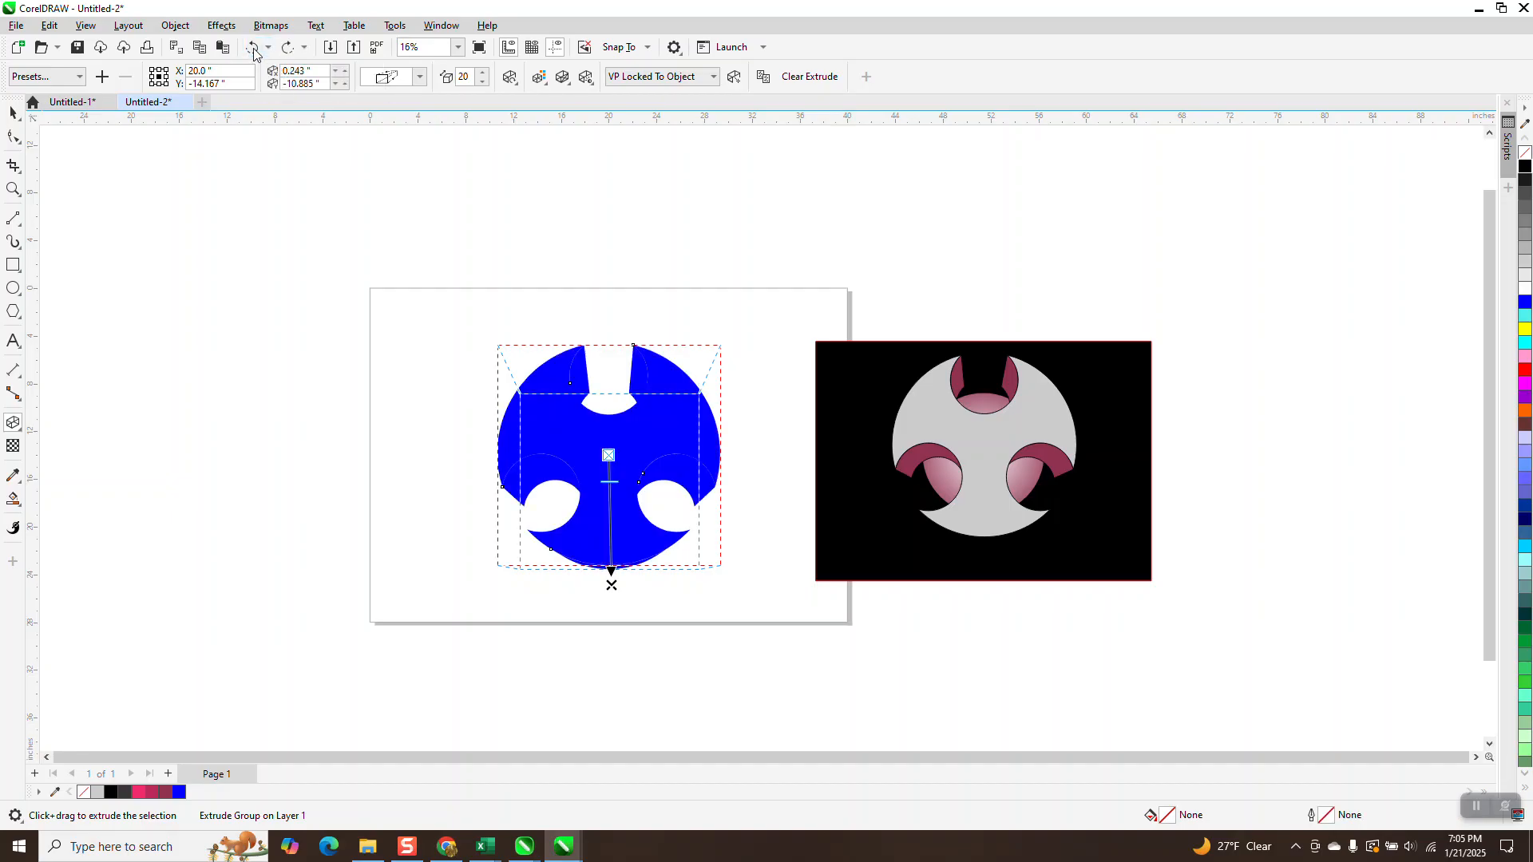
# Rotate the extrusion in 3D to tilt its face and expose more of the lower side.
pyautogui.click(509, 77)
pyautogui.moveTo(588, 235); pyautogui.dragTo(591, 237)
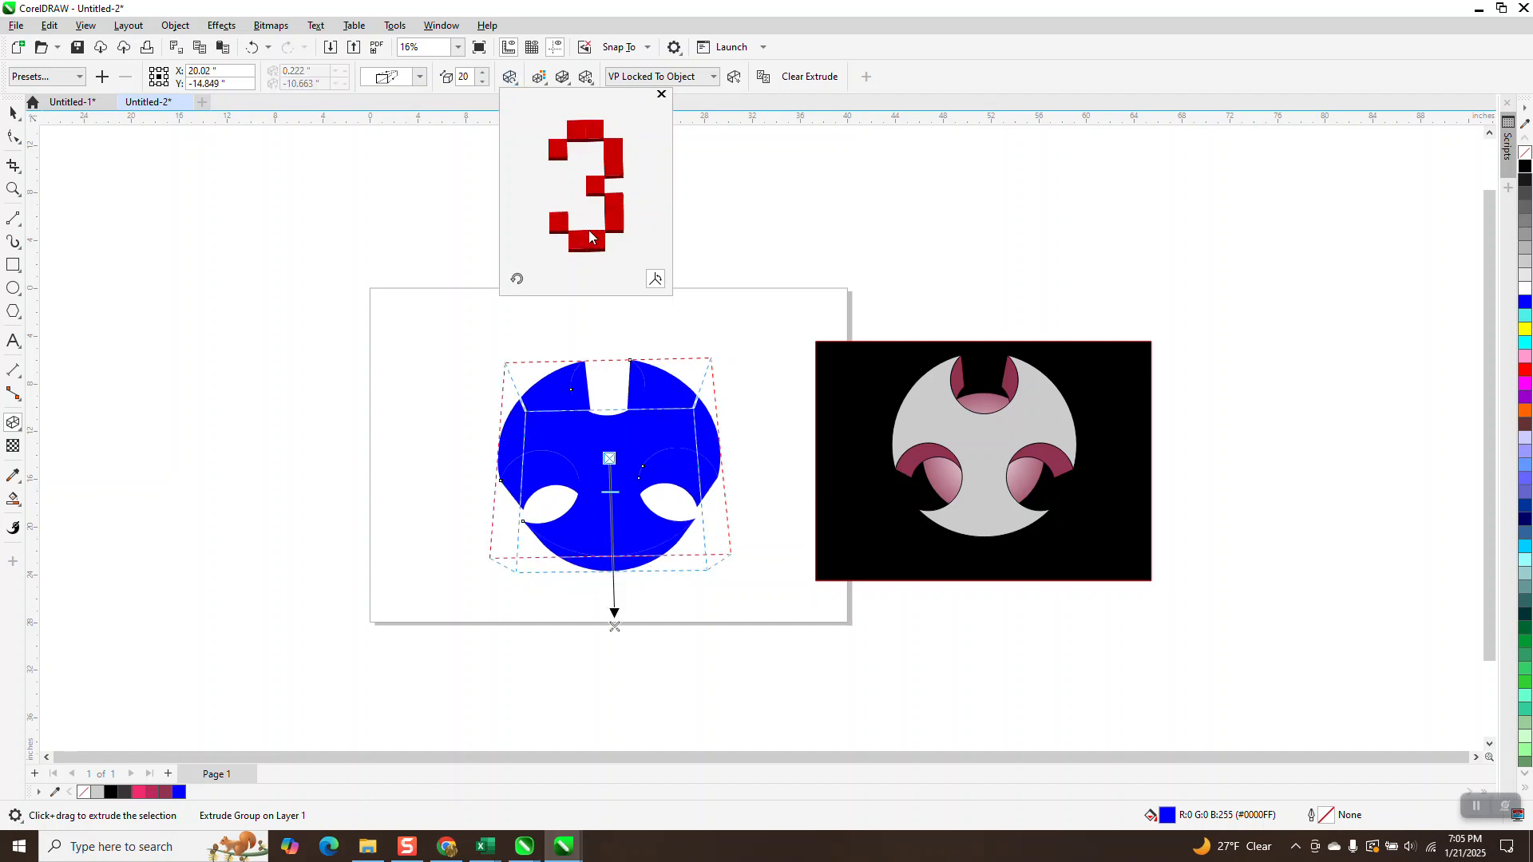
pyautogui.click(13, 115)
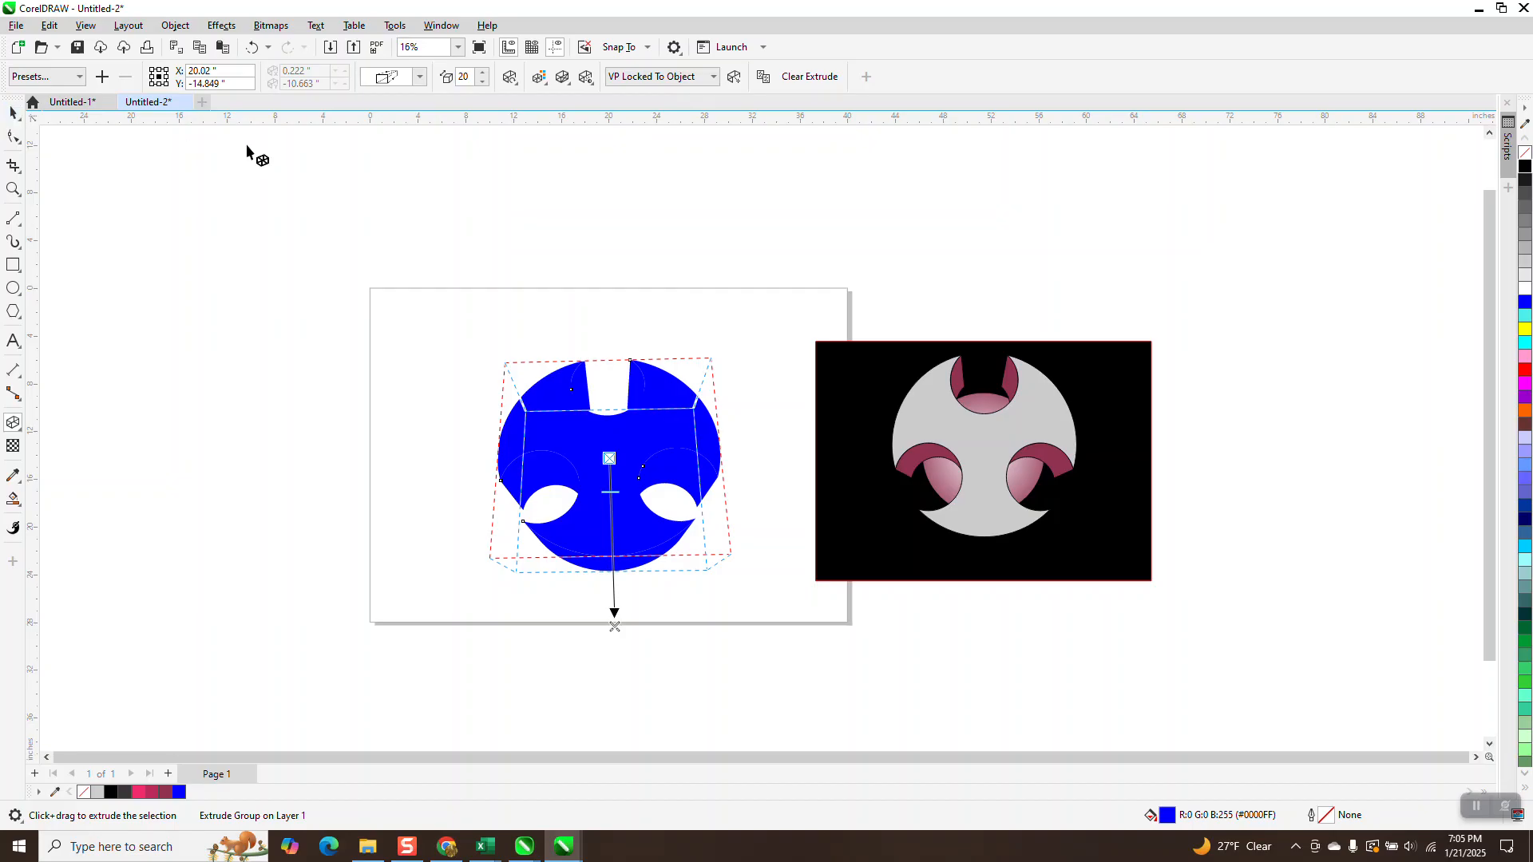
# Switch the extrusion colour to a solid colour and set it to bright pink, #F01A62.
pyautogui.click(541, 78)
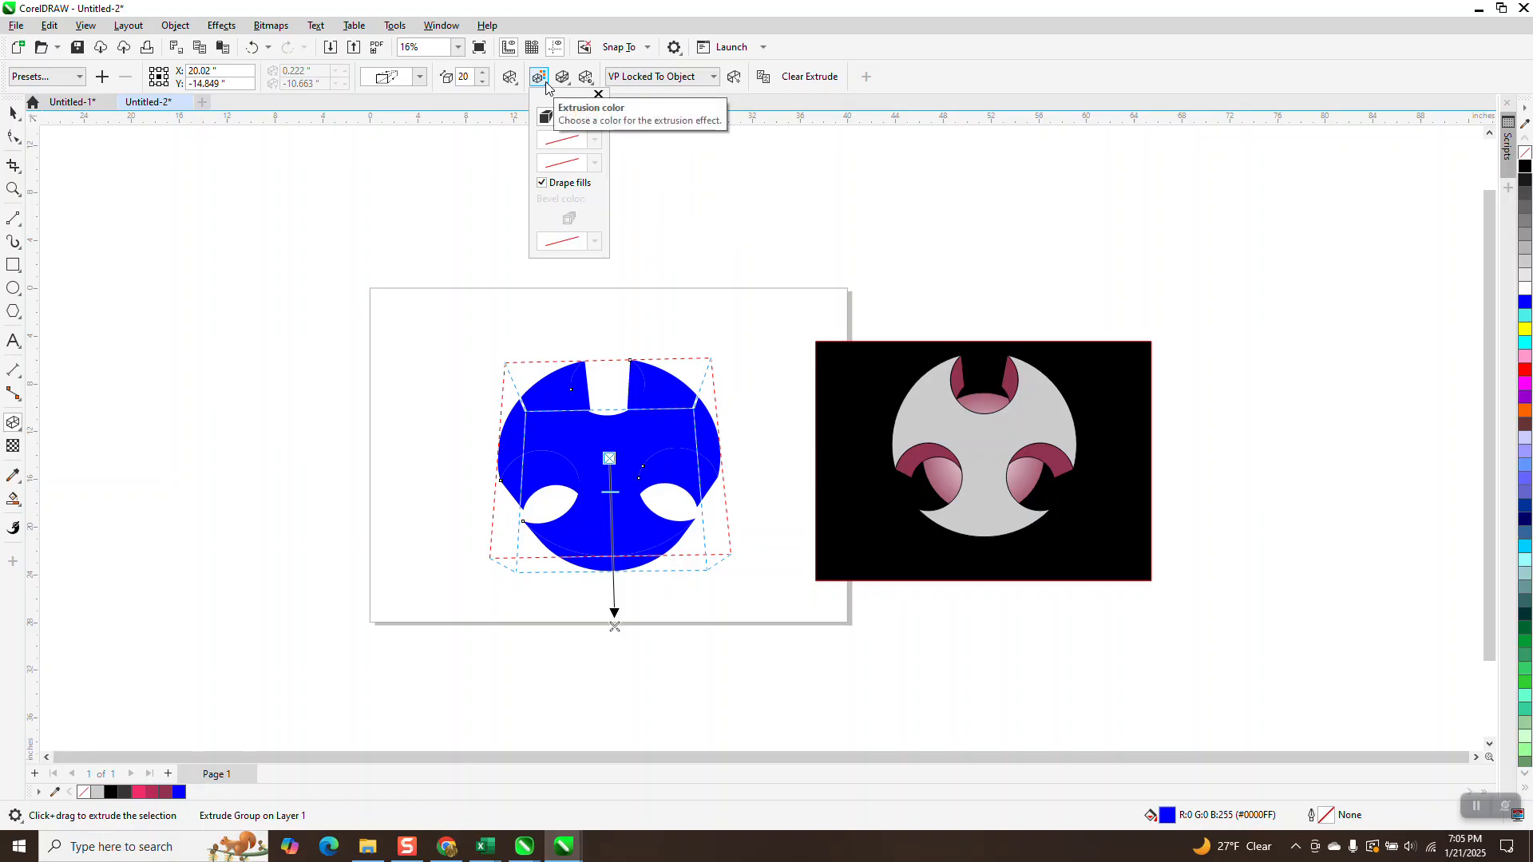
pyautogui.click(568, 121)
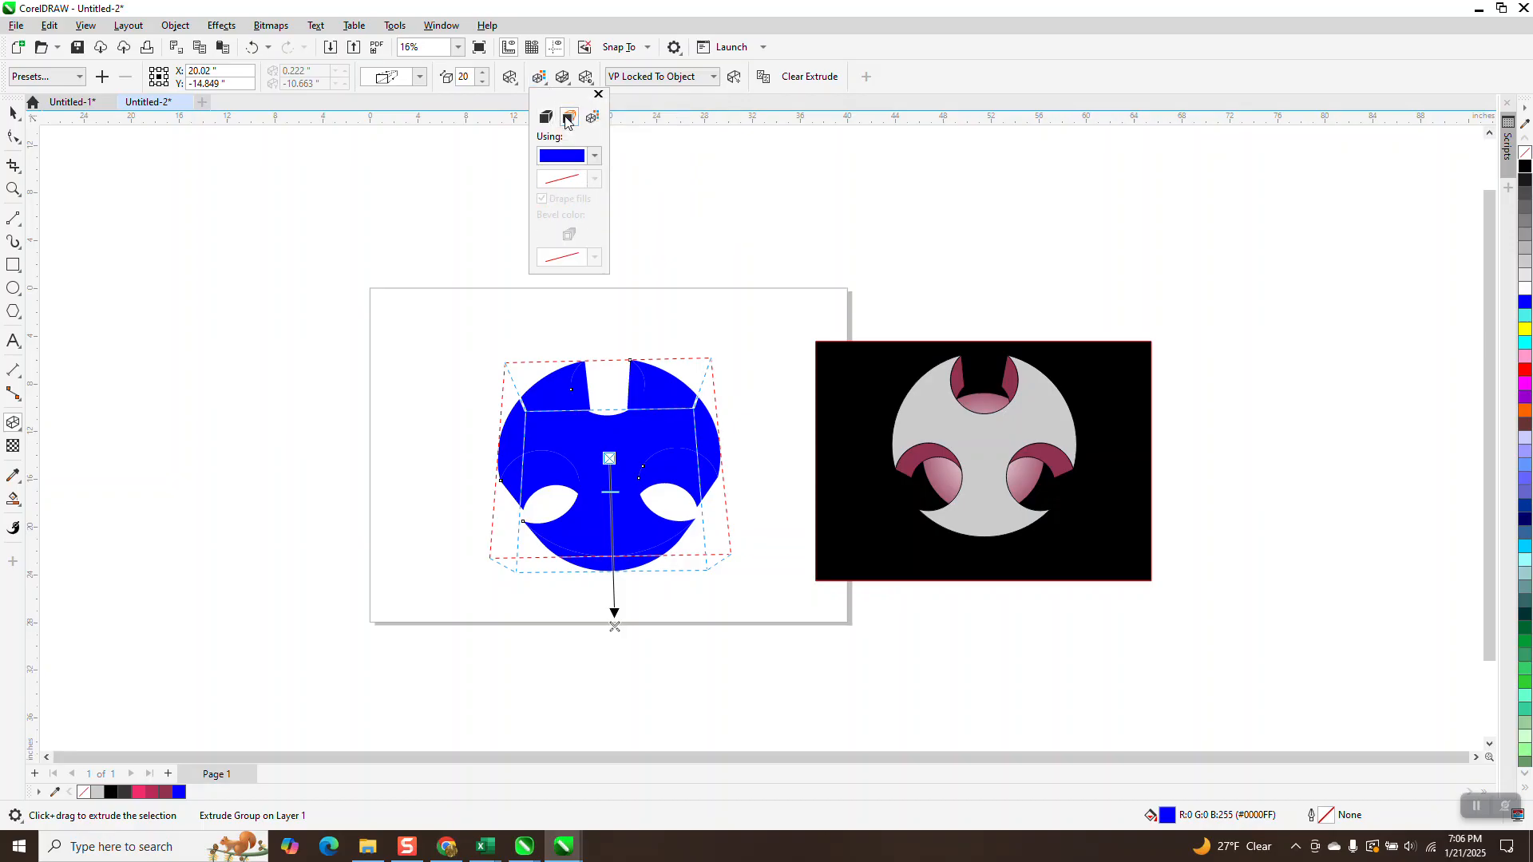
pyautogui.click(594, 157)
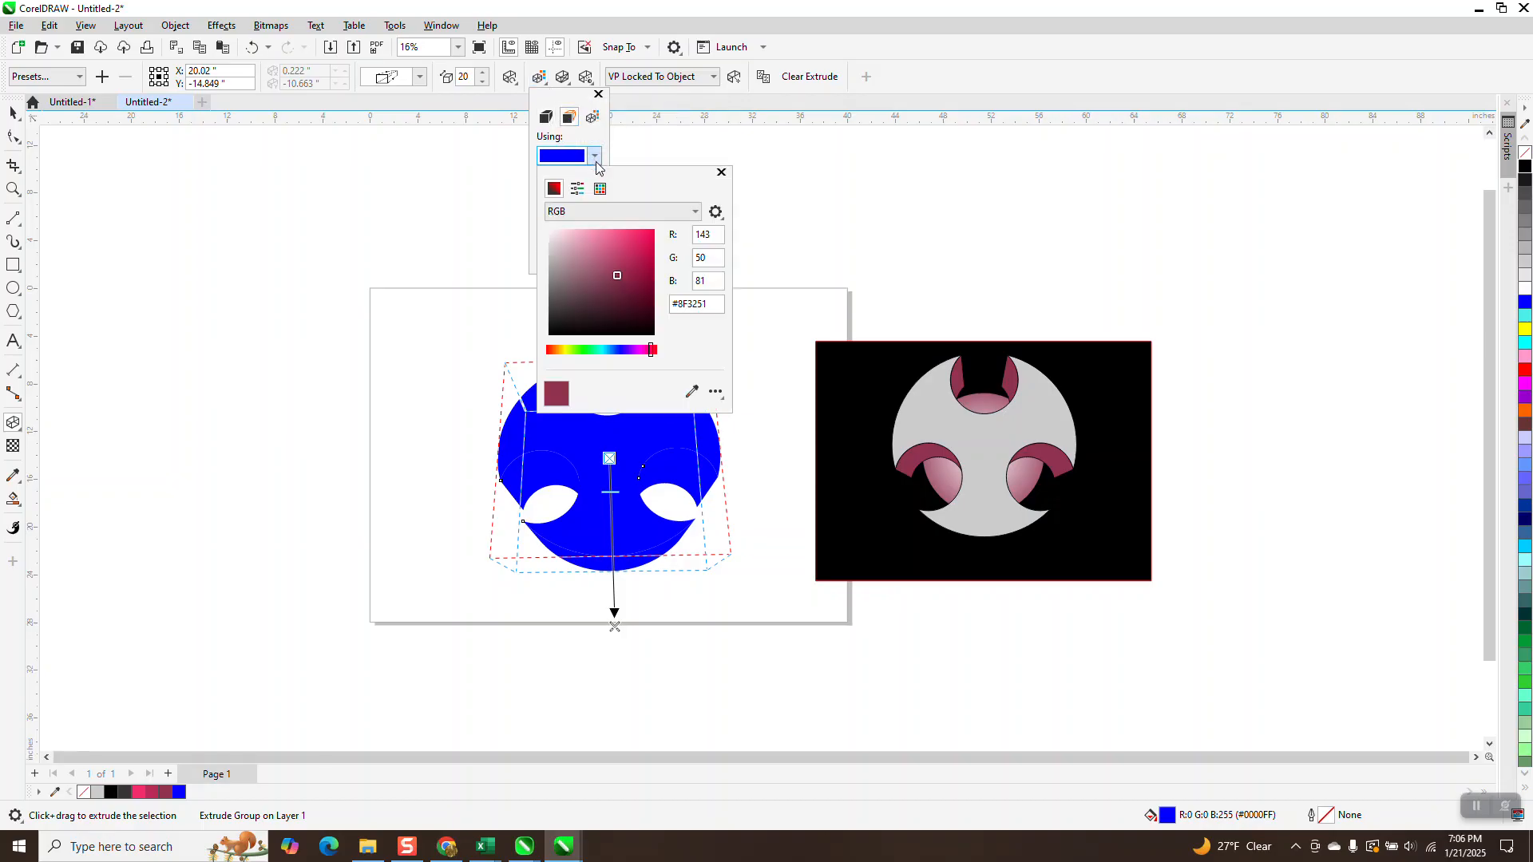
pyautogui.click(643, 237)
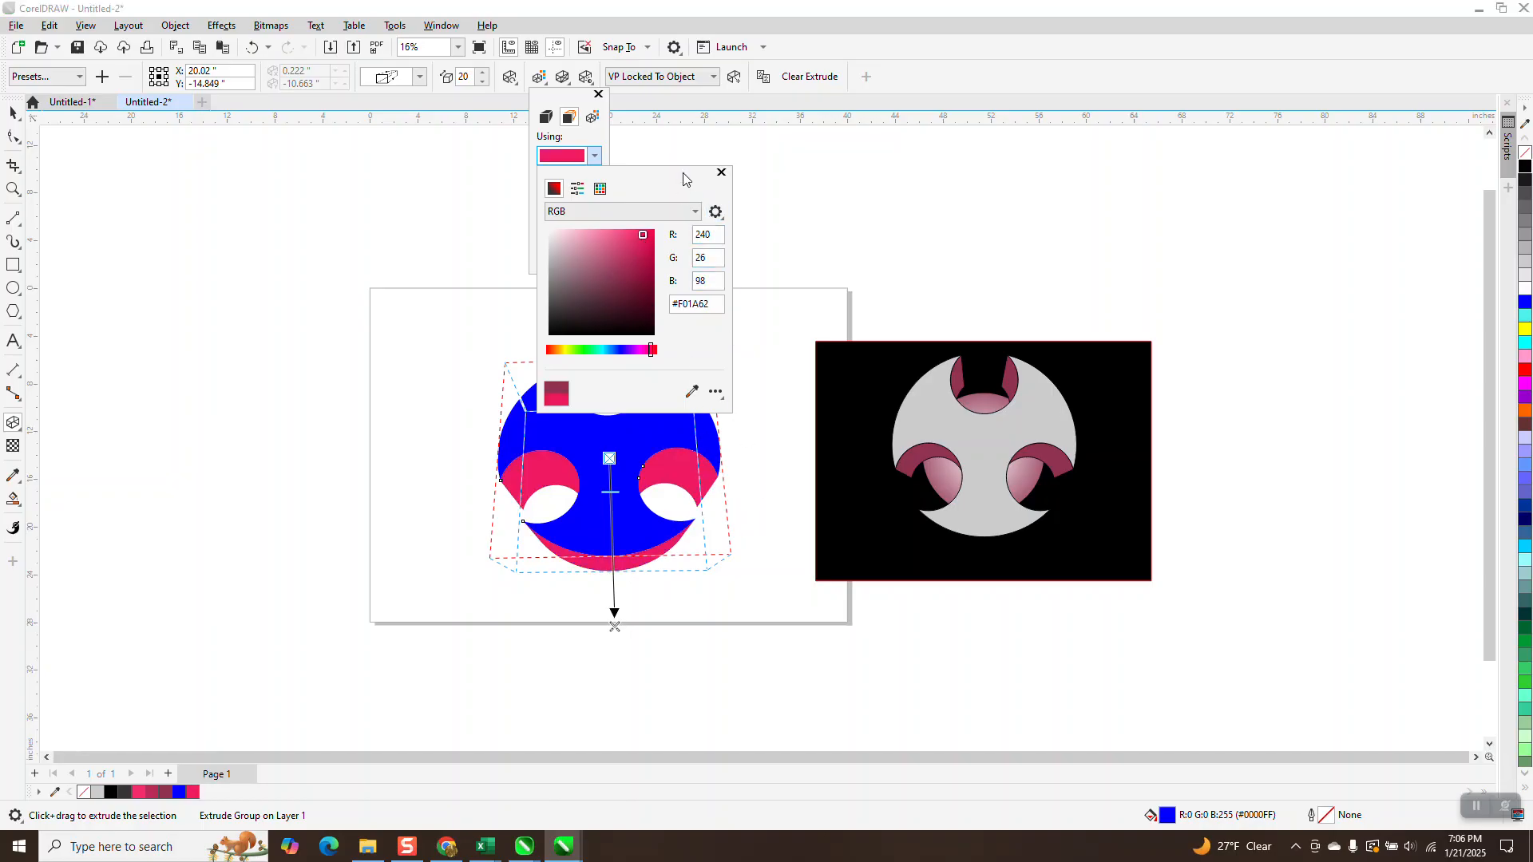
pyautogui.moveTo(684, 176); pyautogui.dragTo(864, 169)
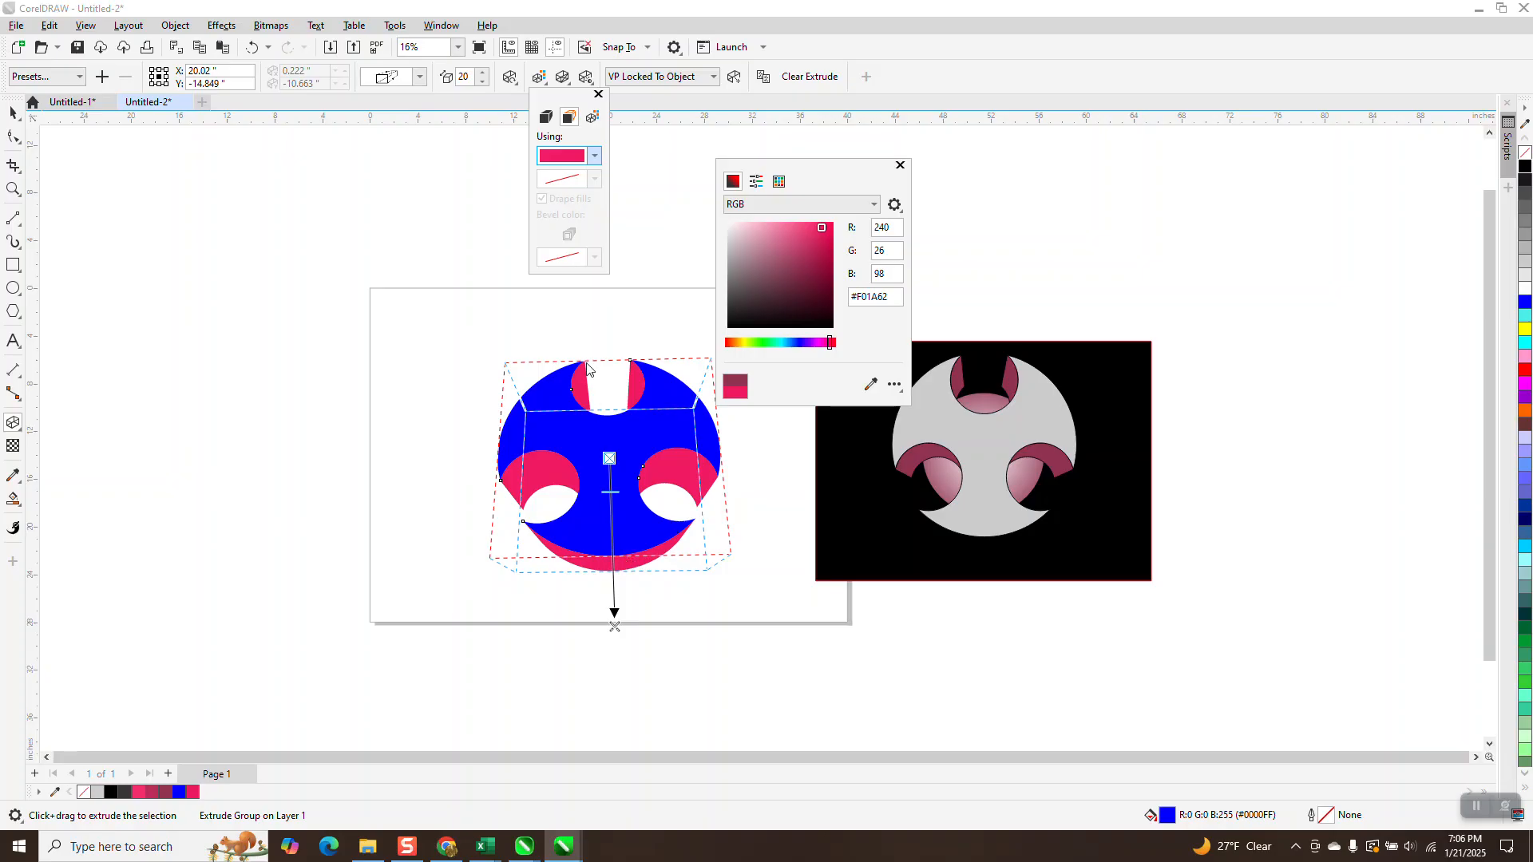
# Rotate the extrusion back in 3D until the face is nearly frontal.
pyautogui.click(502, 79)
pyautogui.click(507, 82)
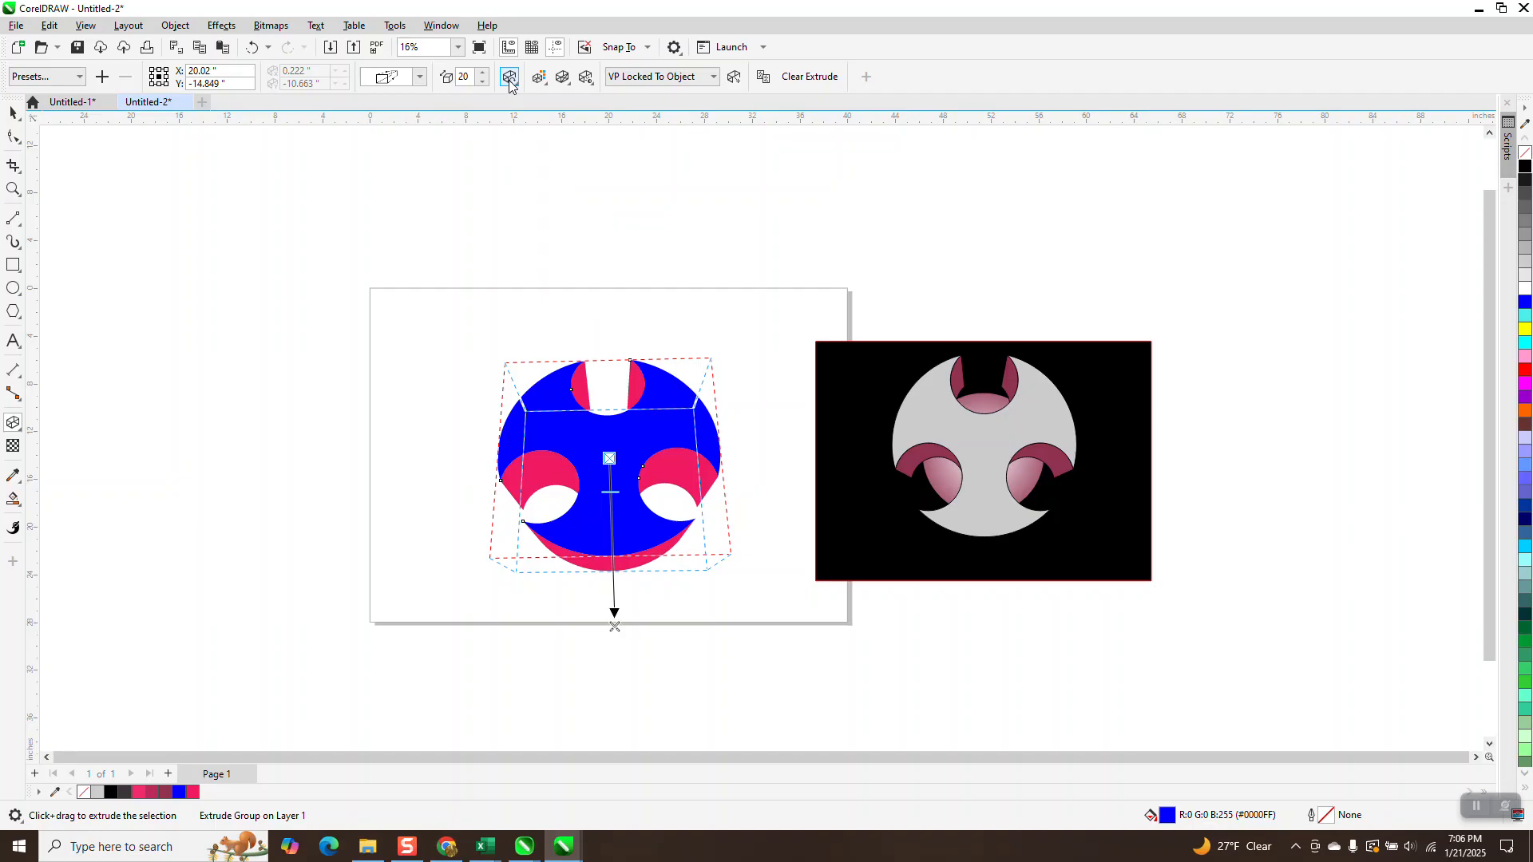
pyautogui.click(510, 77)
pyautogui.moveTo(601, 248); pyautogui.dragTo(600, 246)
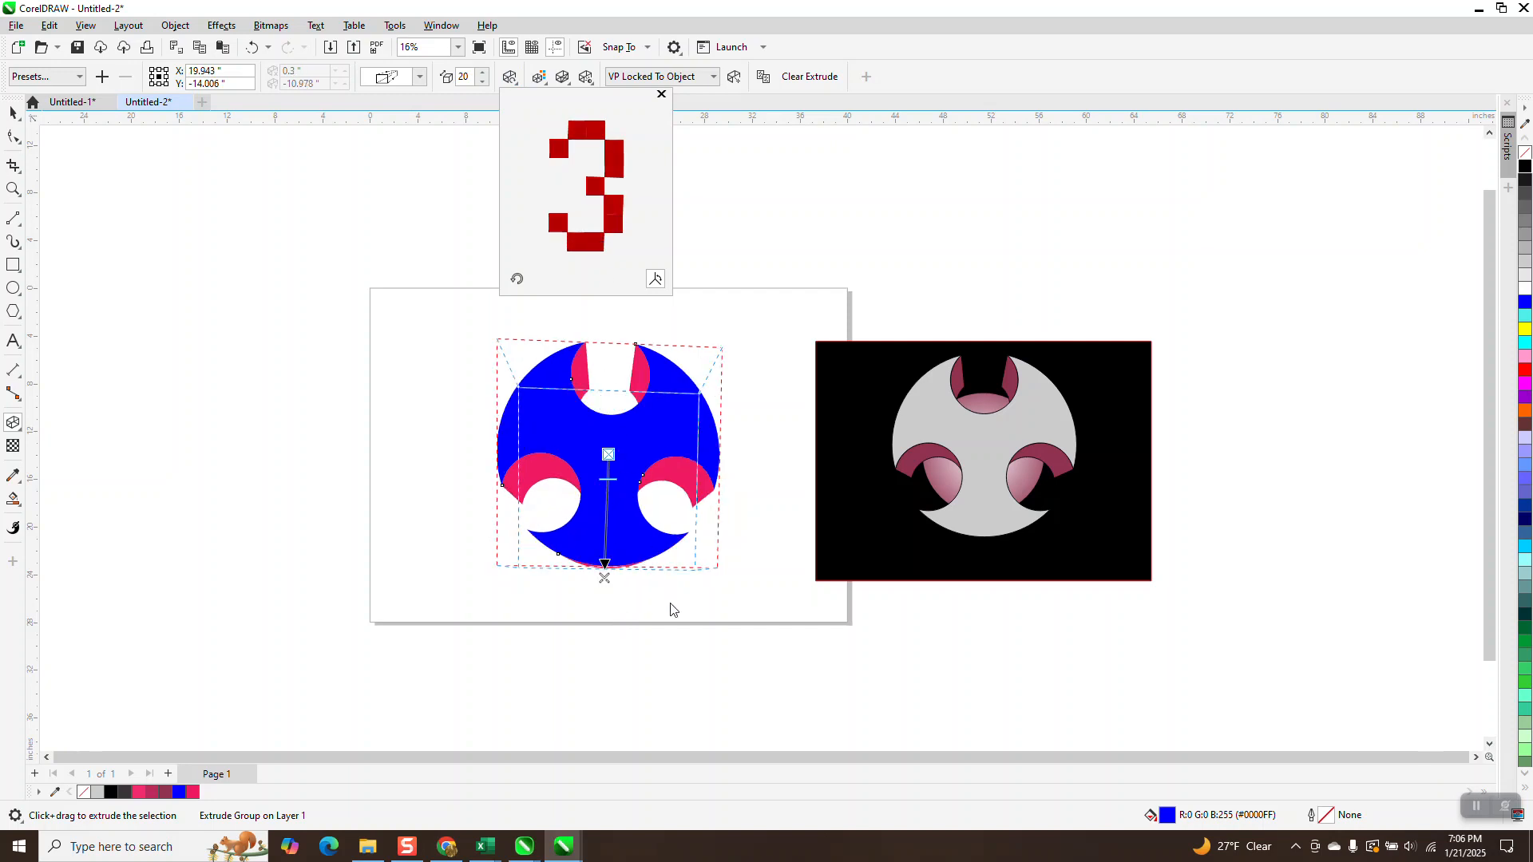
# Try darker crimson shades for the solid extrusion colour, first #860D35 and then #D41E5B.
pyautogui.click(539, 77)
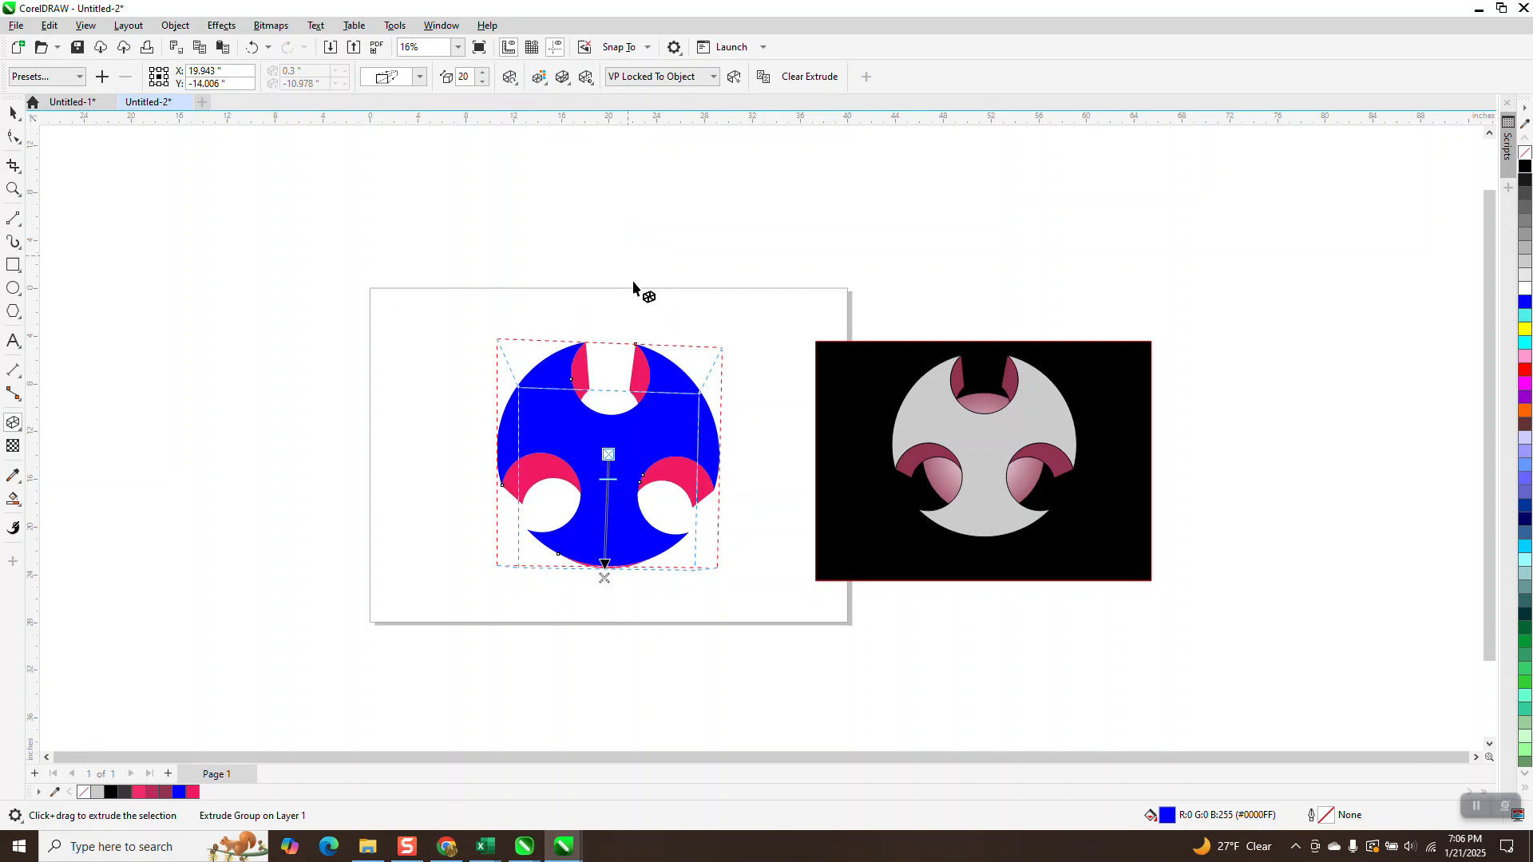
pyautogui.click(548, 83)
pyautogui.click(569, 117)
pyautogui.click(597, 156)
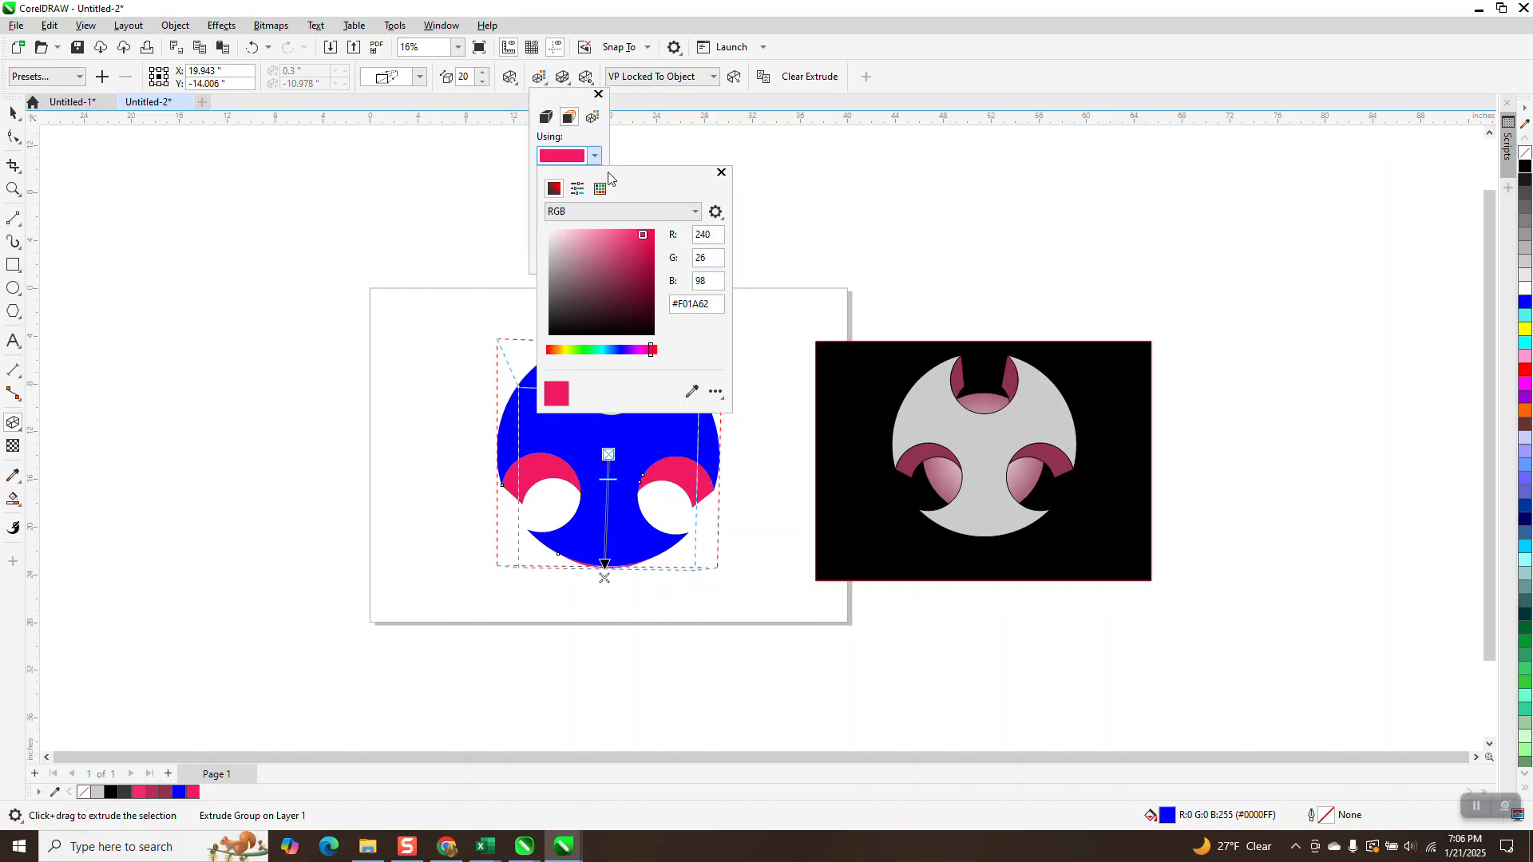
pyautogui.click(691, 391)
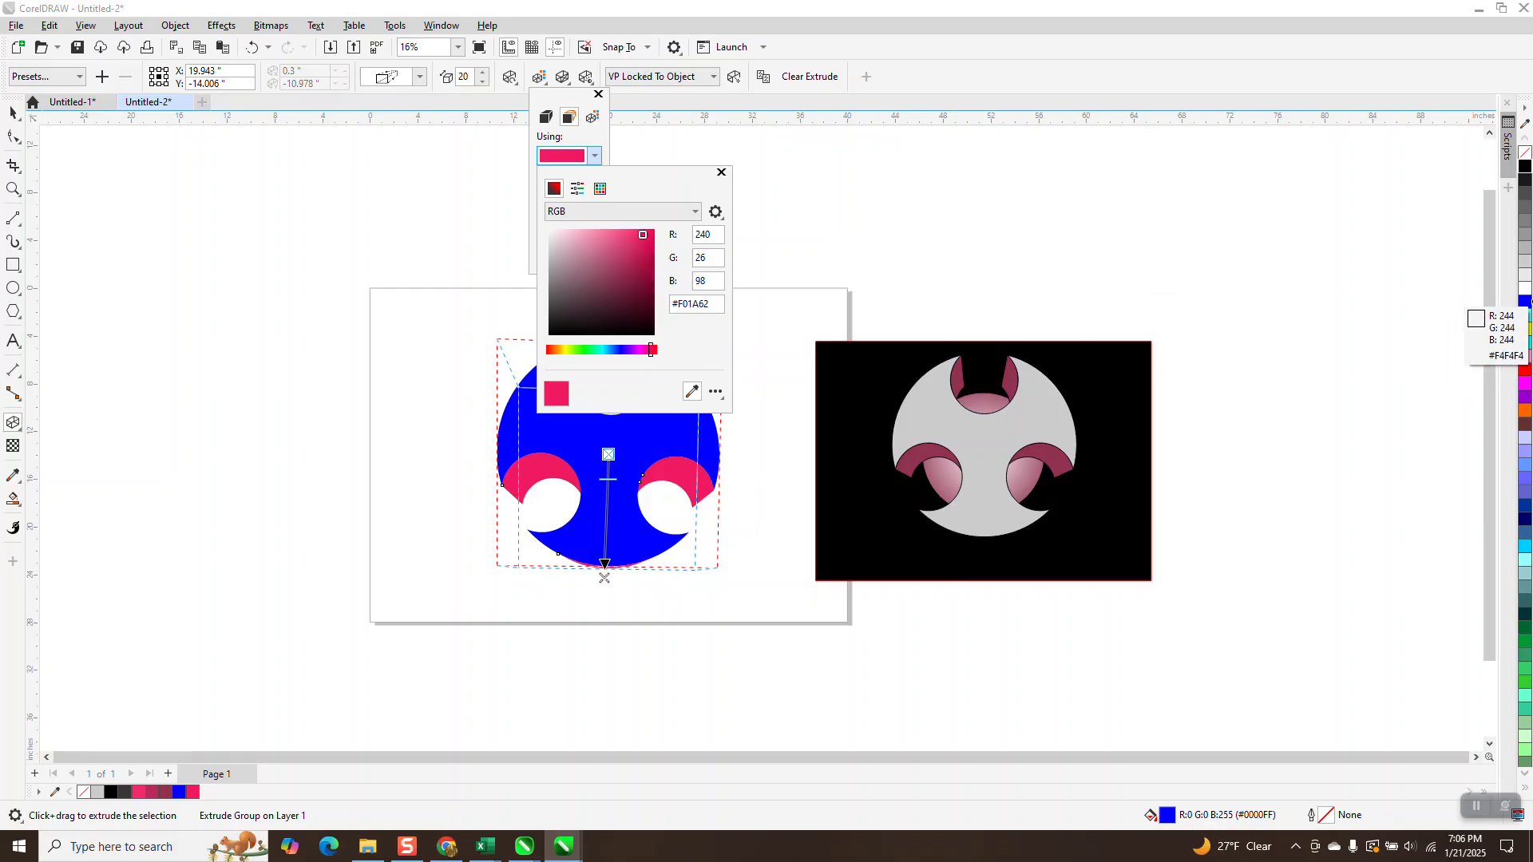
pyautogui.click(643, 280)
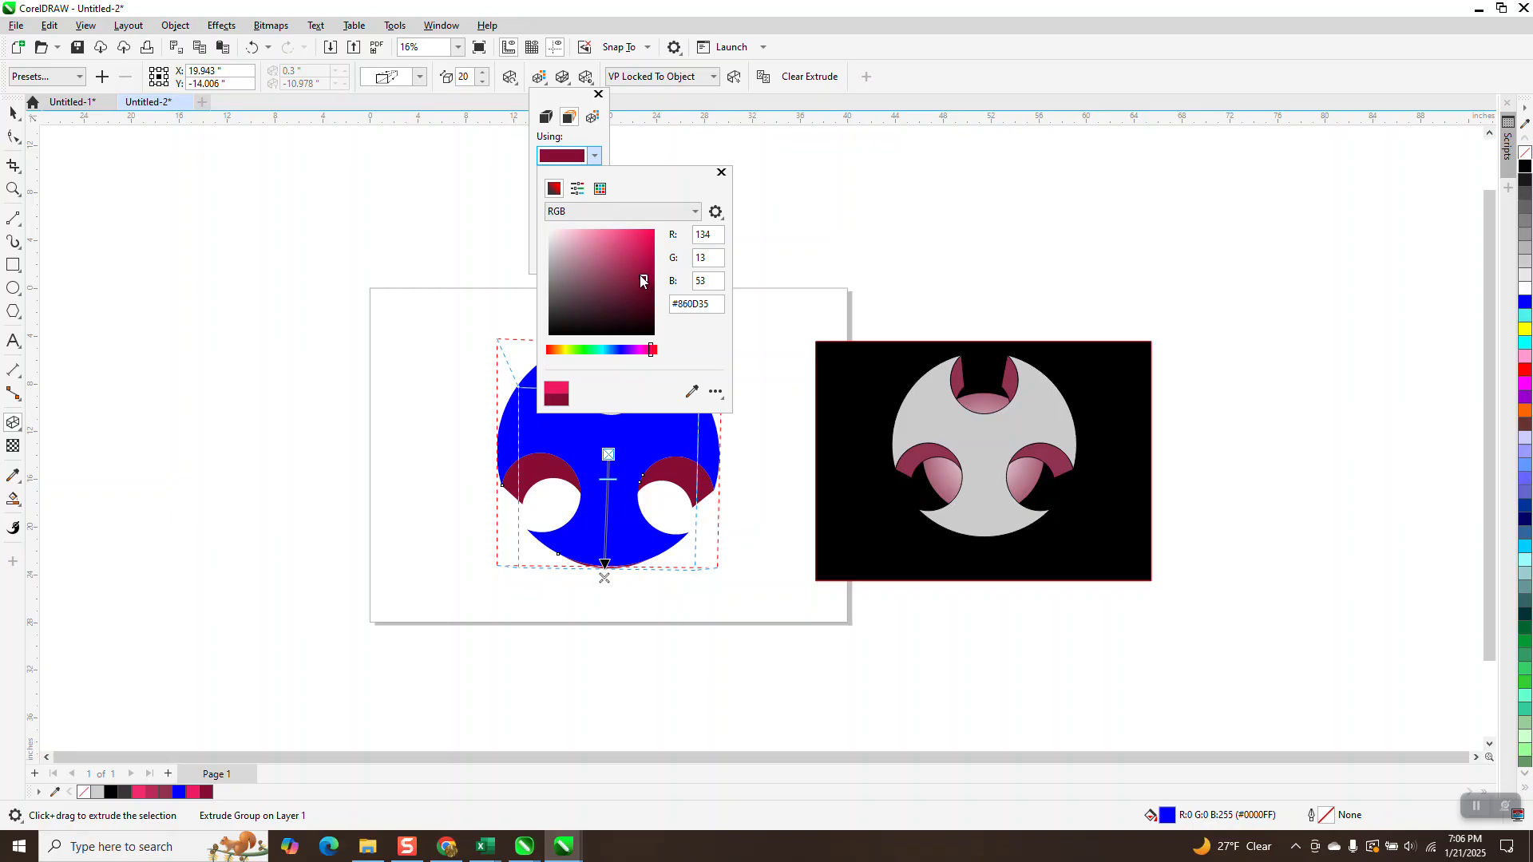
pyautogui.moveTo(644, 280); pyautogui.dragTo(639, 251)
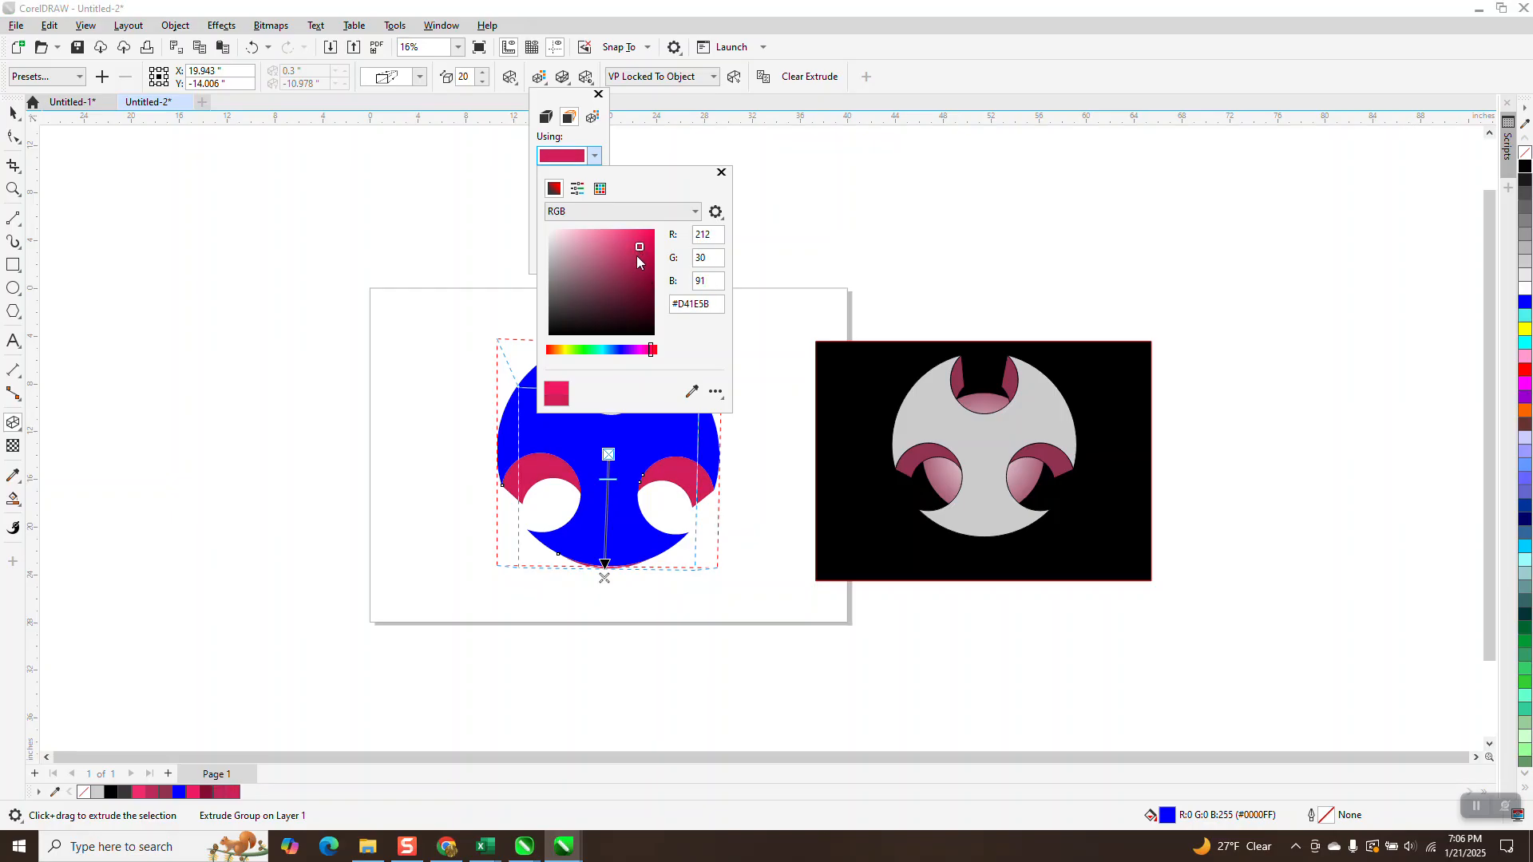
pyautogui.click(601, 186)
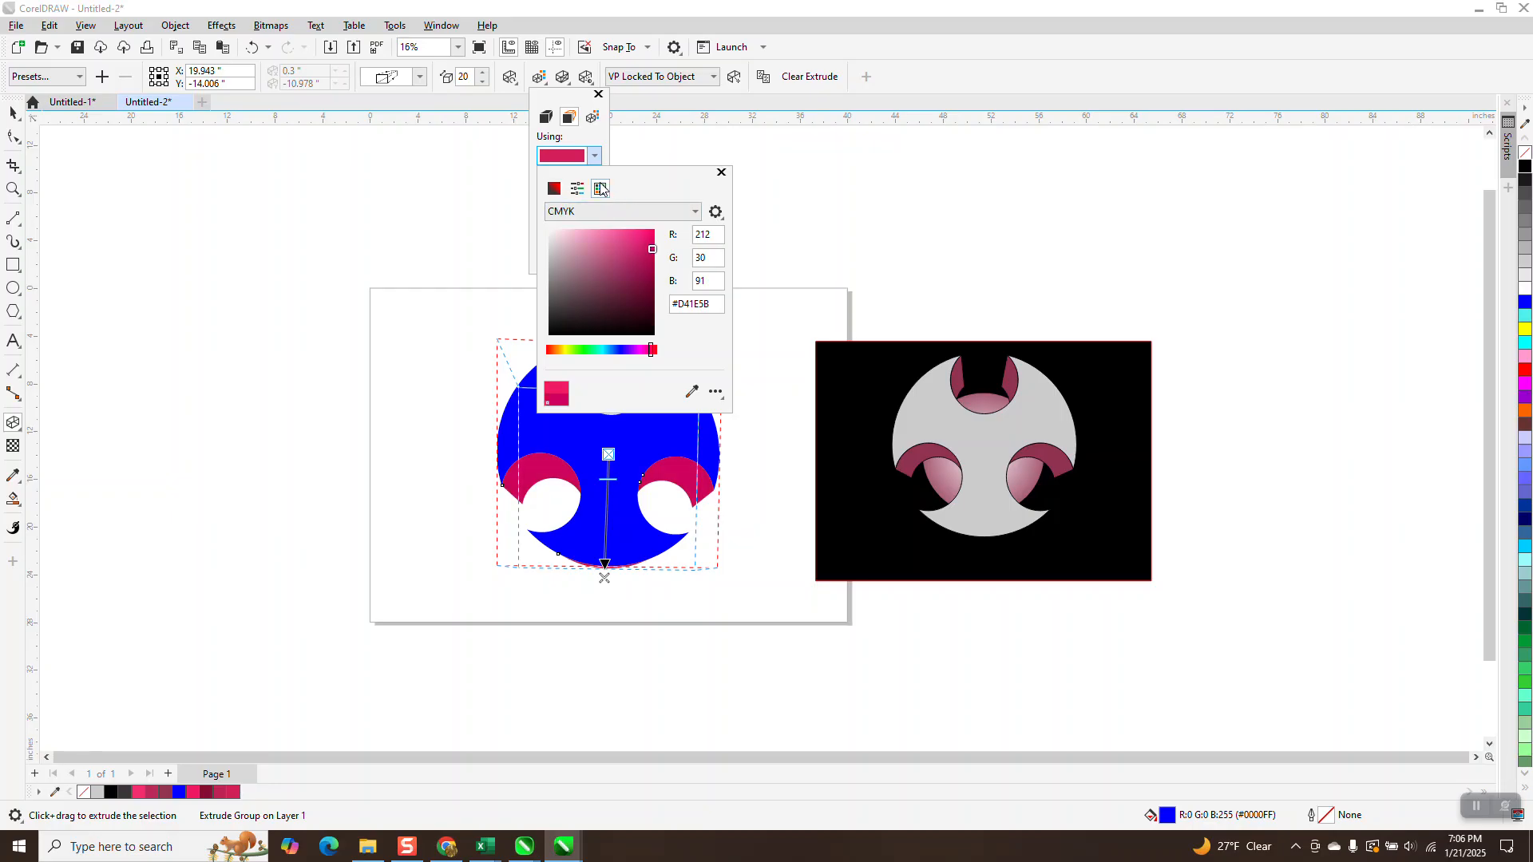
pyautogui.click(720, 173)
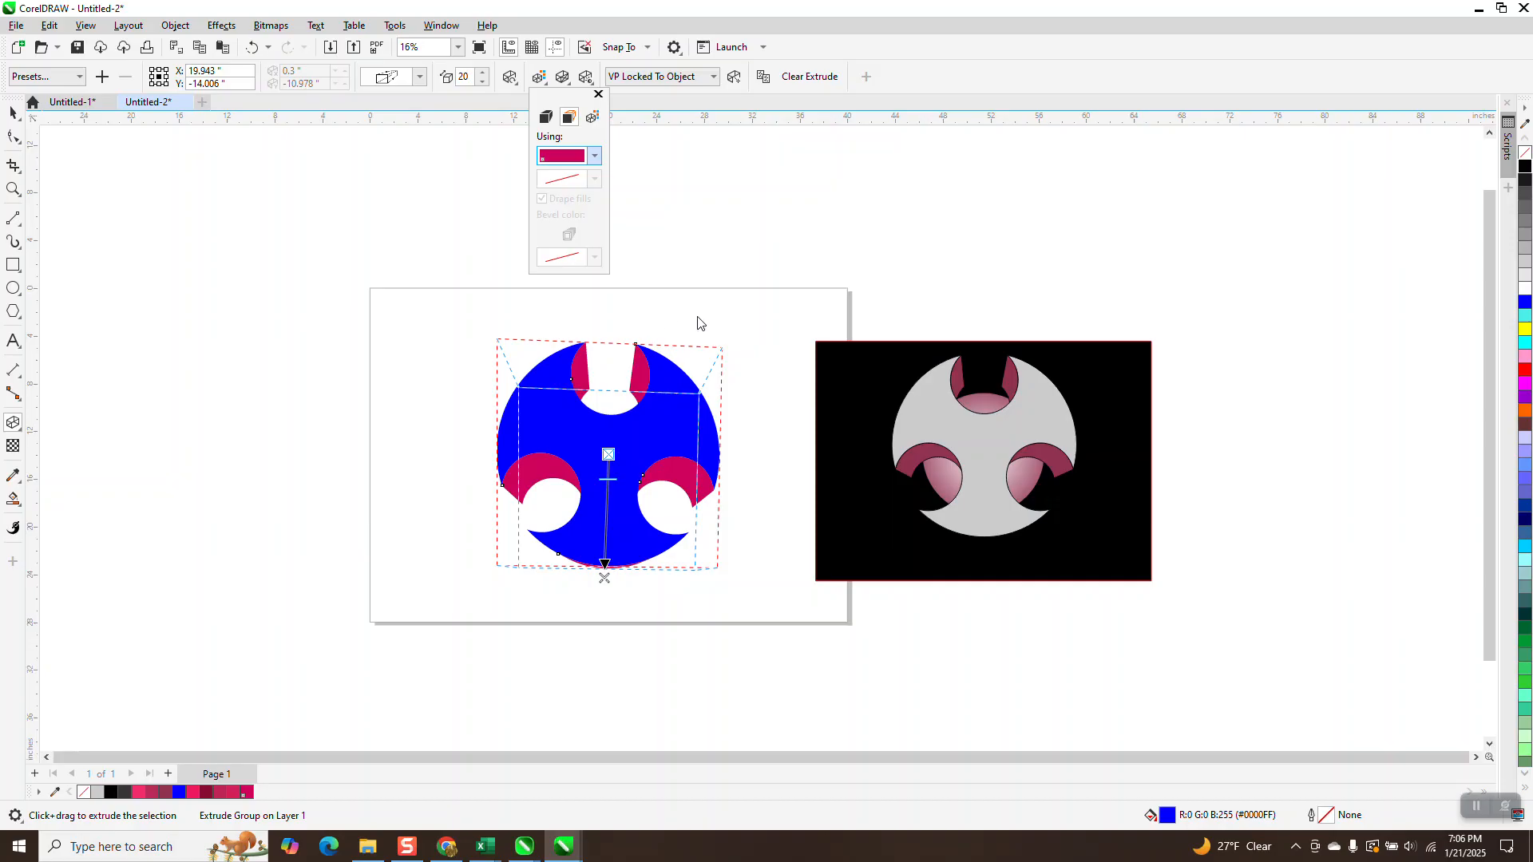
pyautogui.click(165, 166)
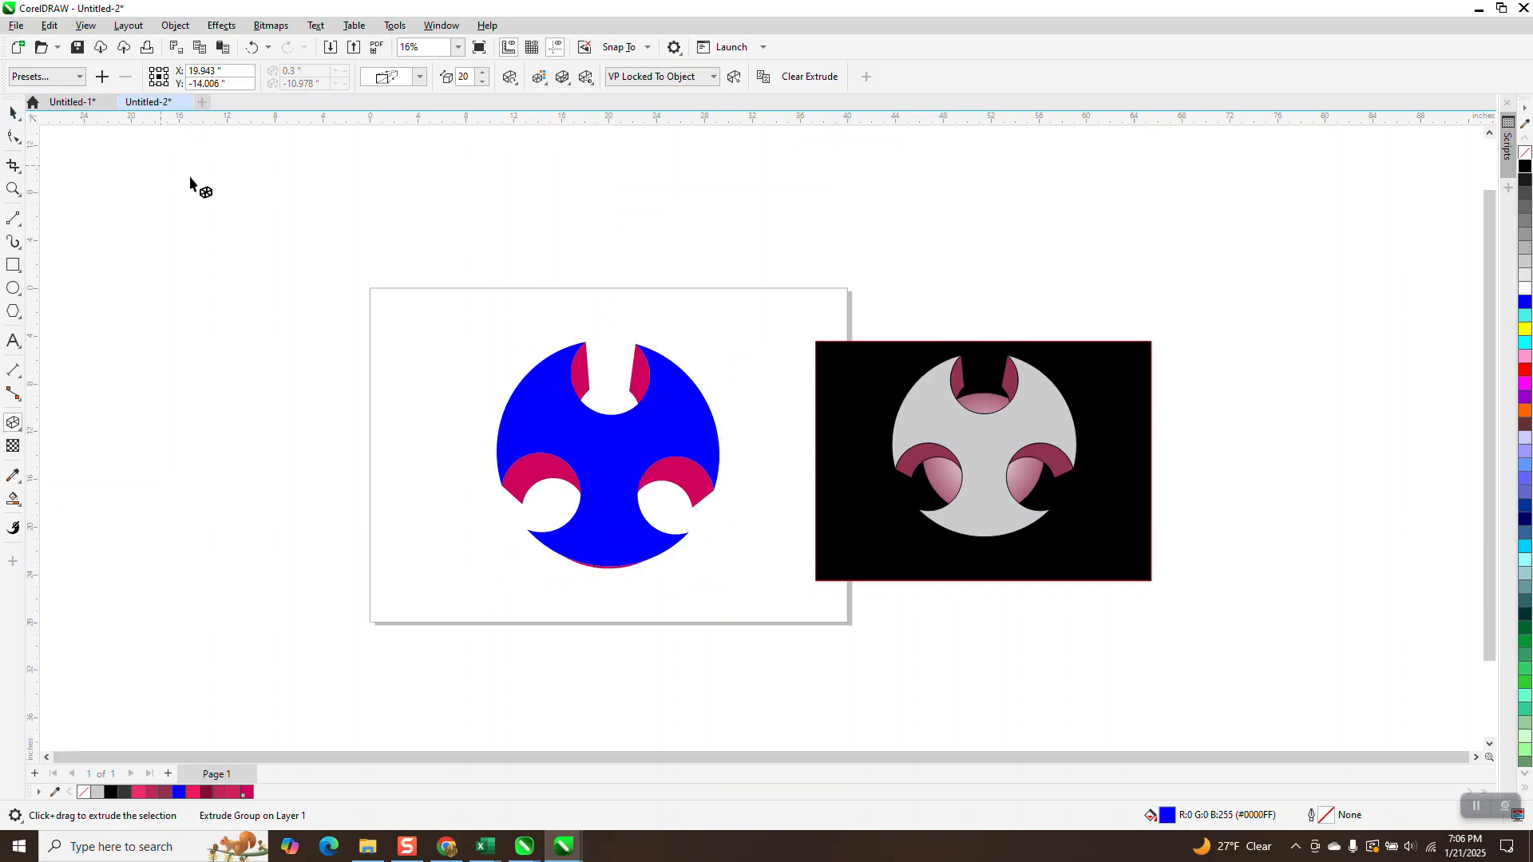
# Reselect the extruded disc with the Extrude tool and switch its extrusion colouring to colour shading.
pyautogui.click(16, 116)
pyautogui.click(581, 437)
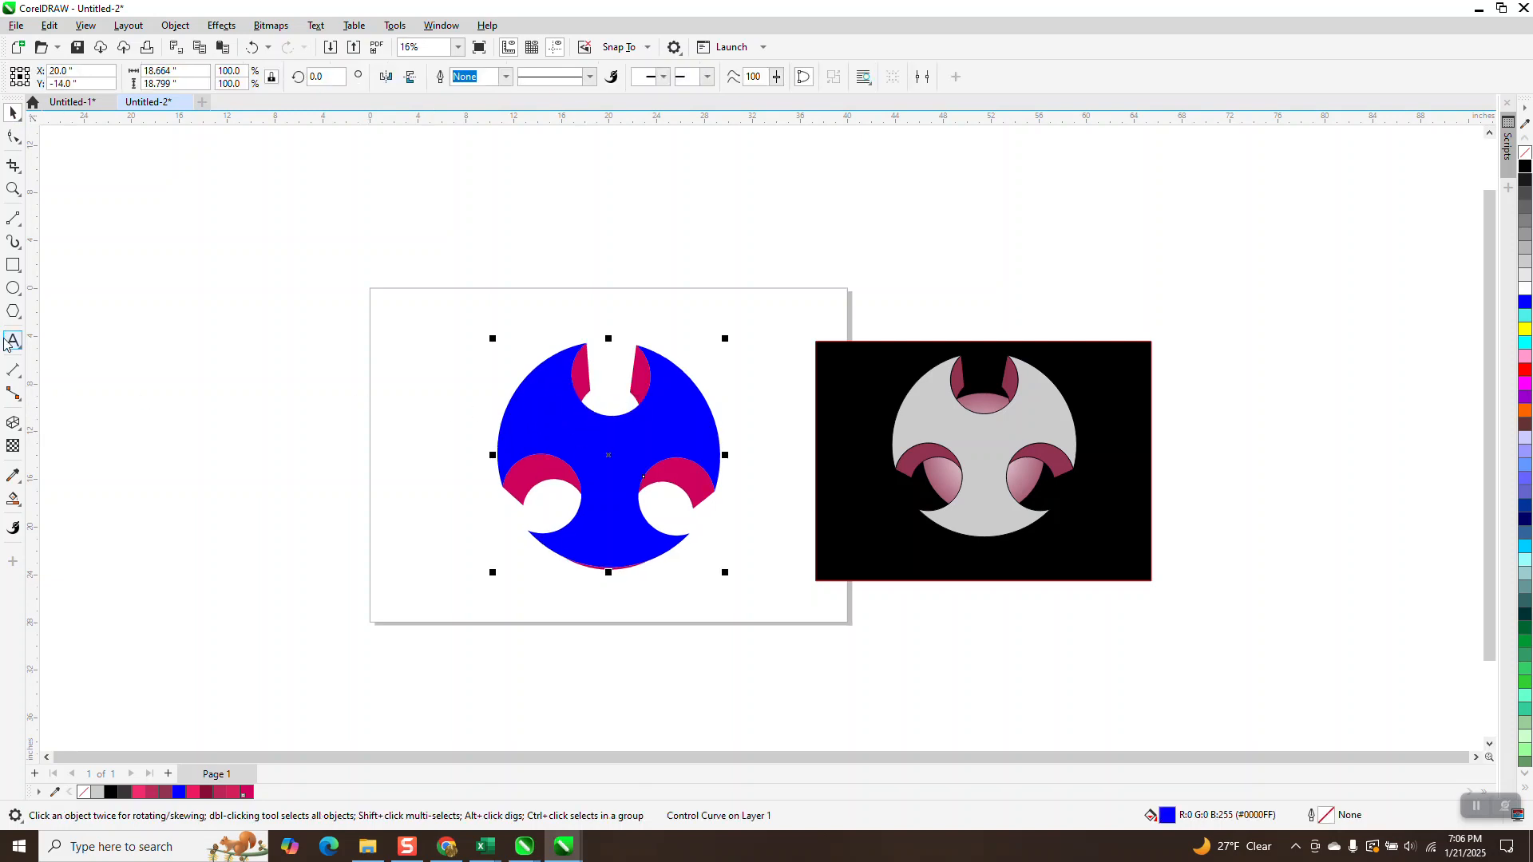
pyautogui.click(14, 289)
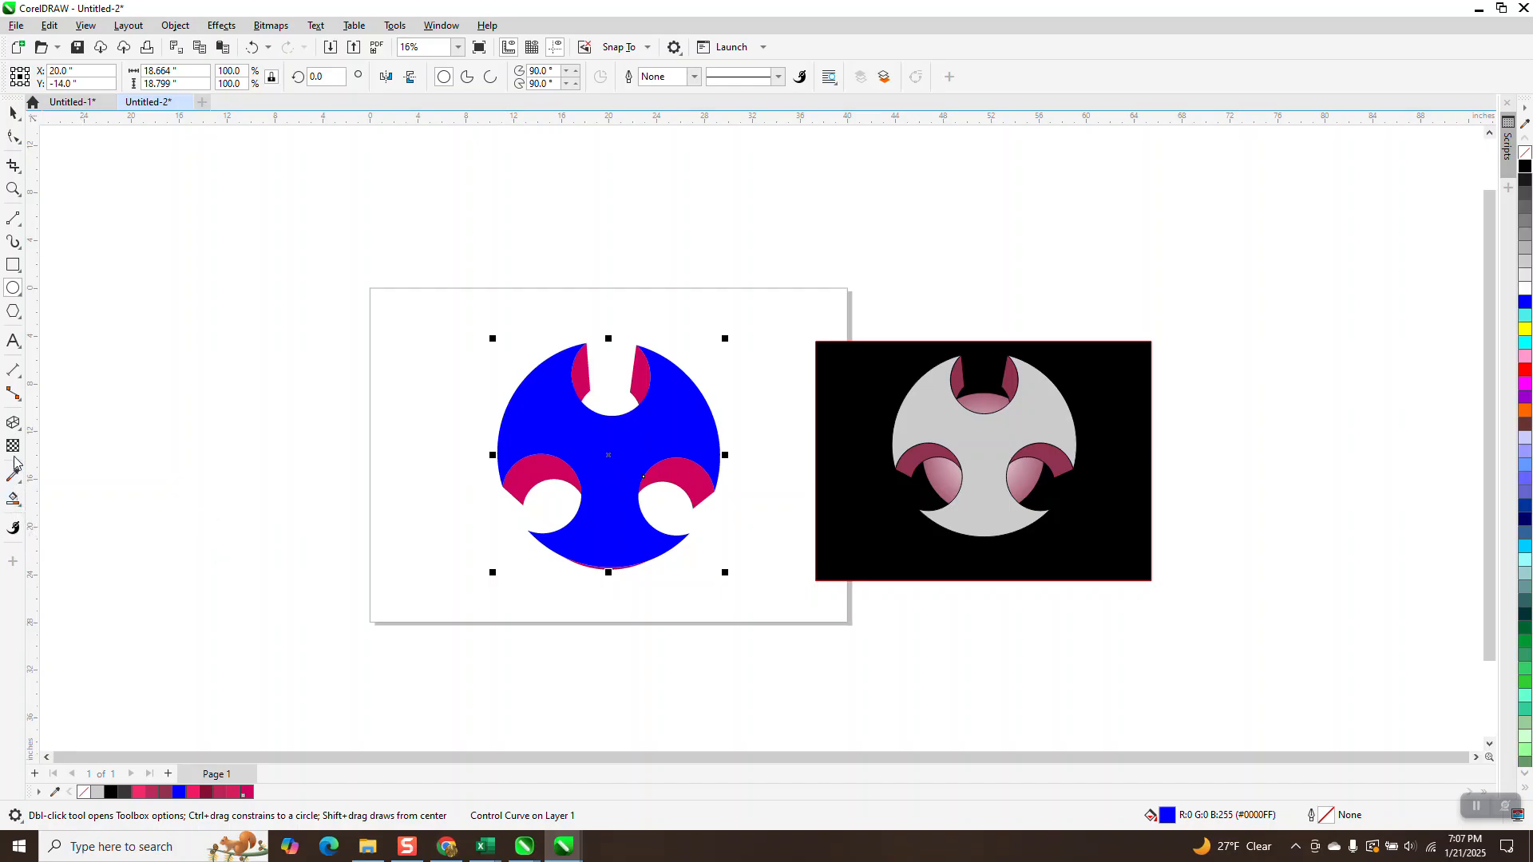
pyautogui.click(19, 430)
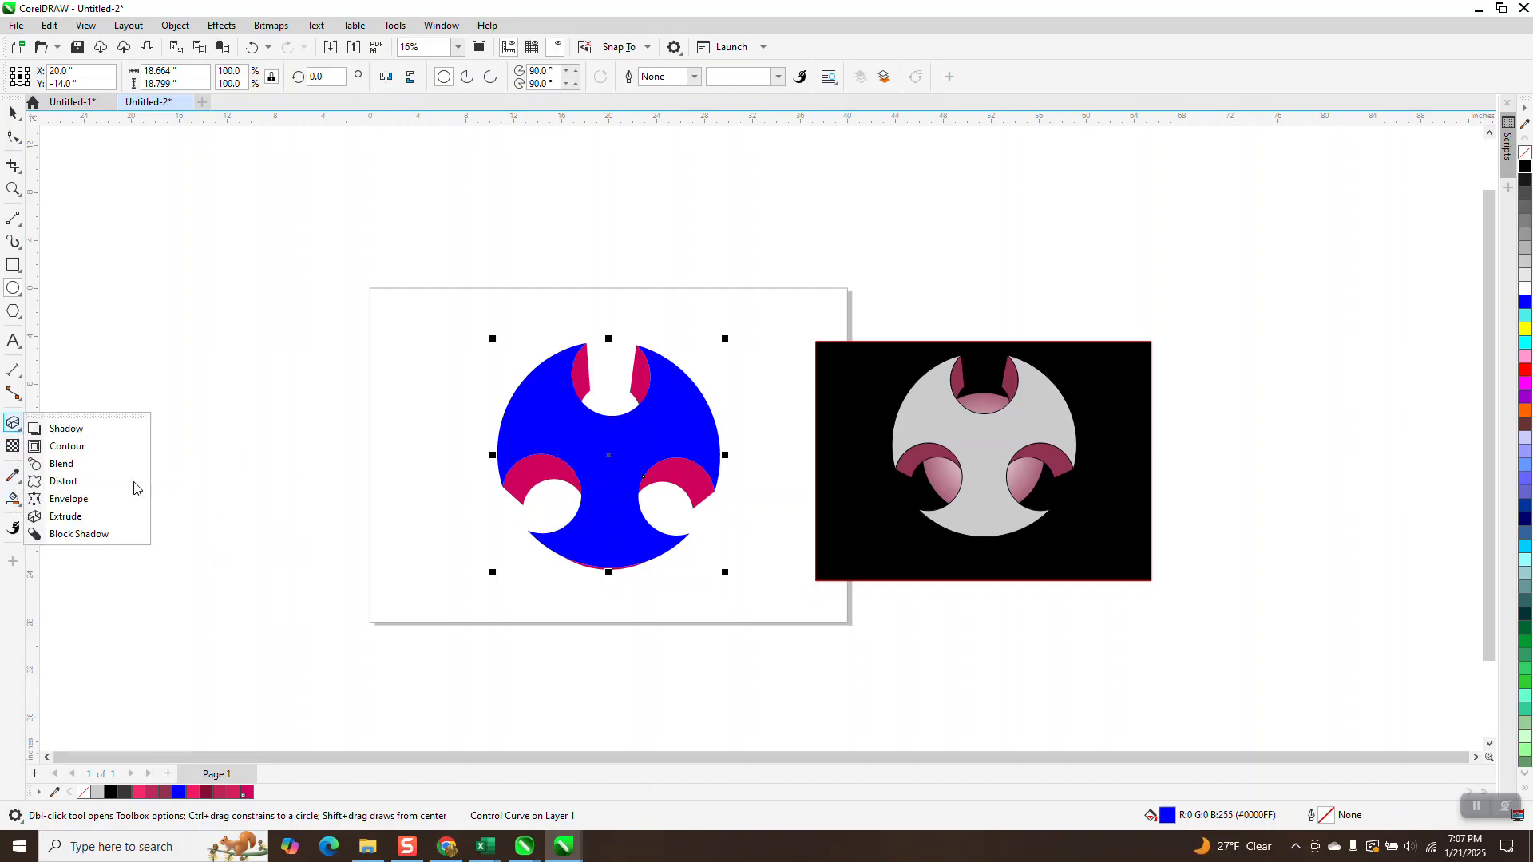
pyautogui.click(114, 516)
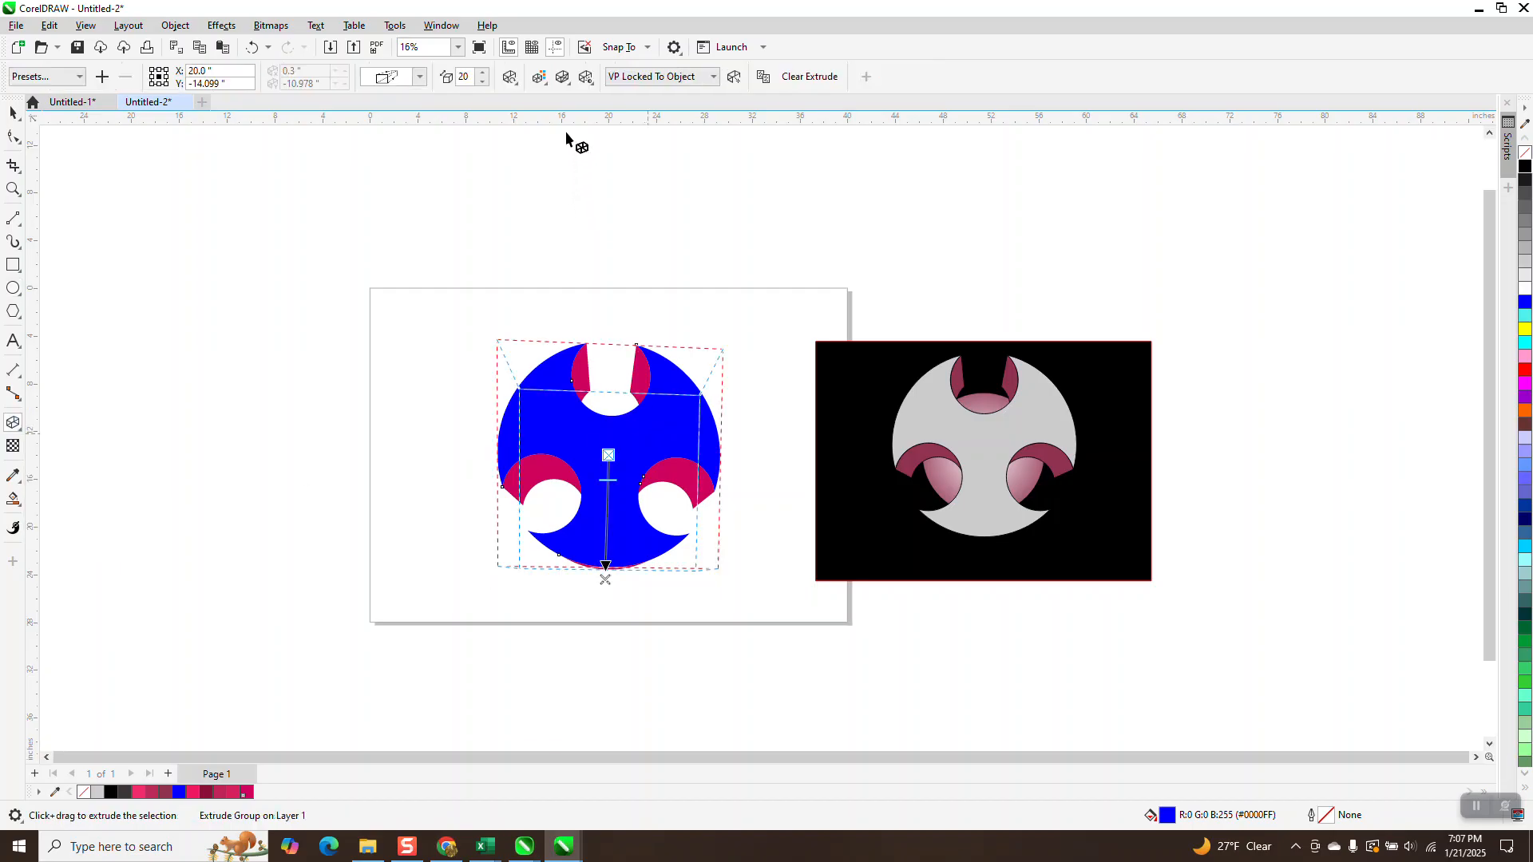
pyautogui.click(540, 77)
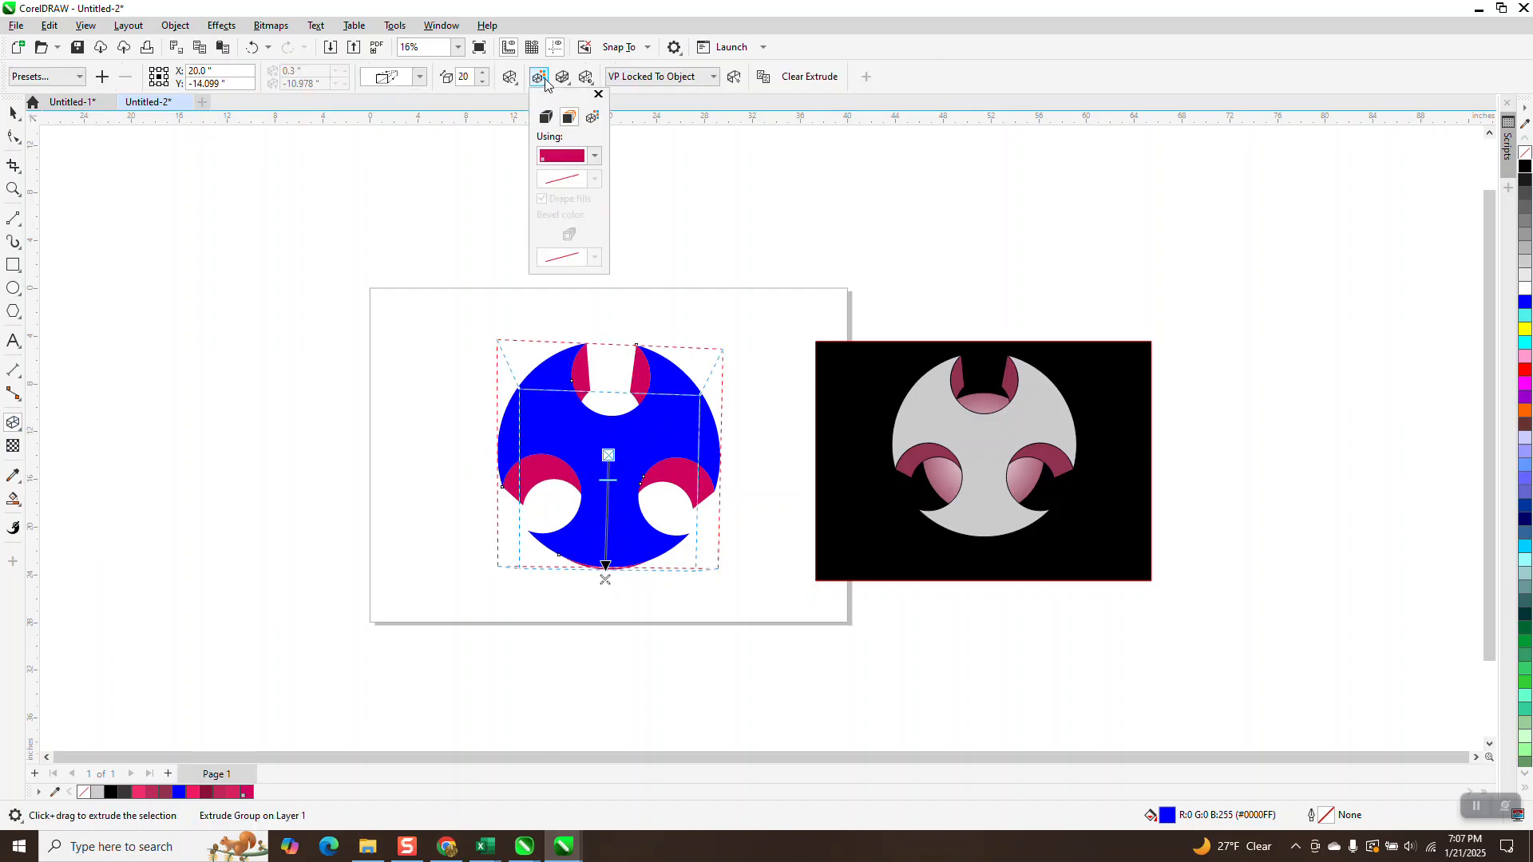
pyautogui.click(592, 118)
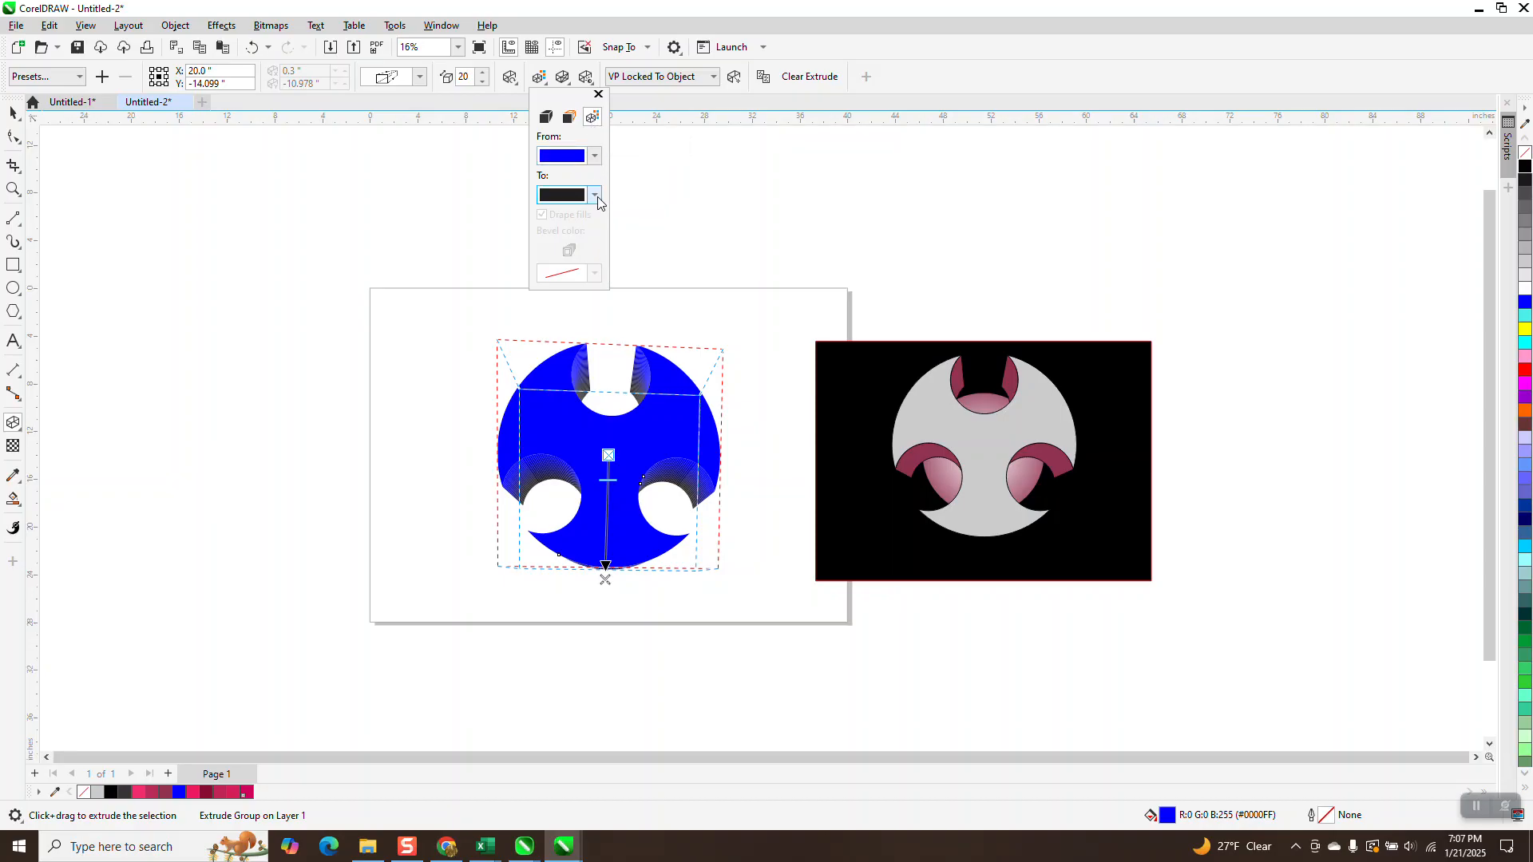
# Switch the shading's end-colour swatches to the RGB Palette and set the end colour to black.
pyautogui.click(595, 198)
pyautogui.click(600, 228)
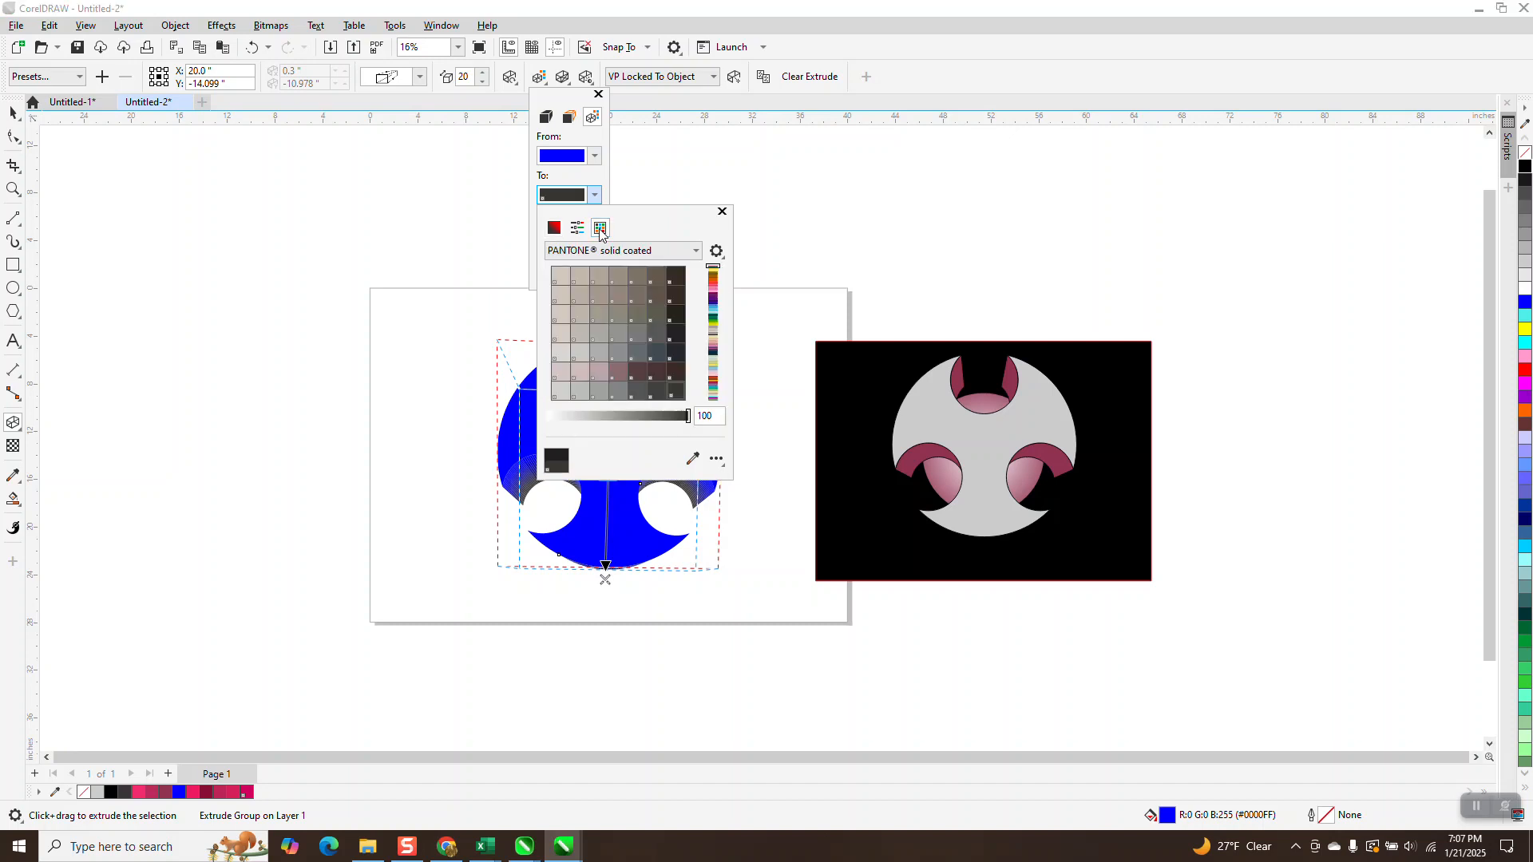
pyautogui.click(698, 253)
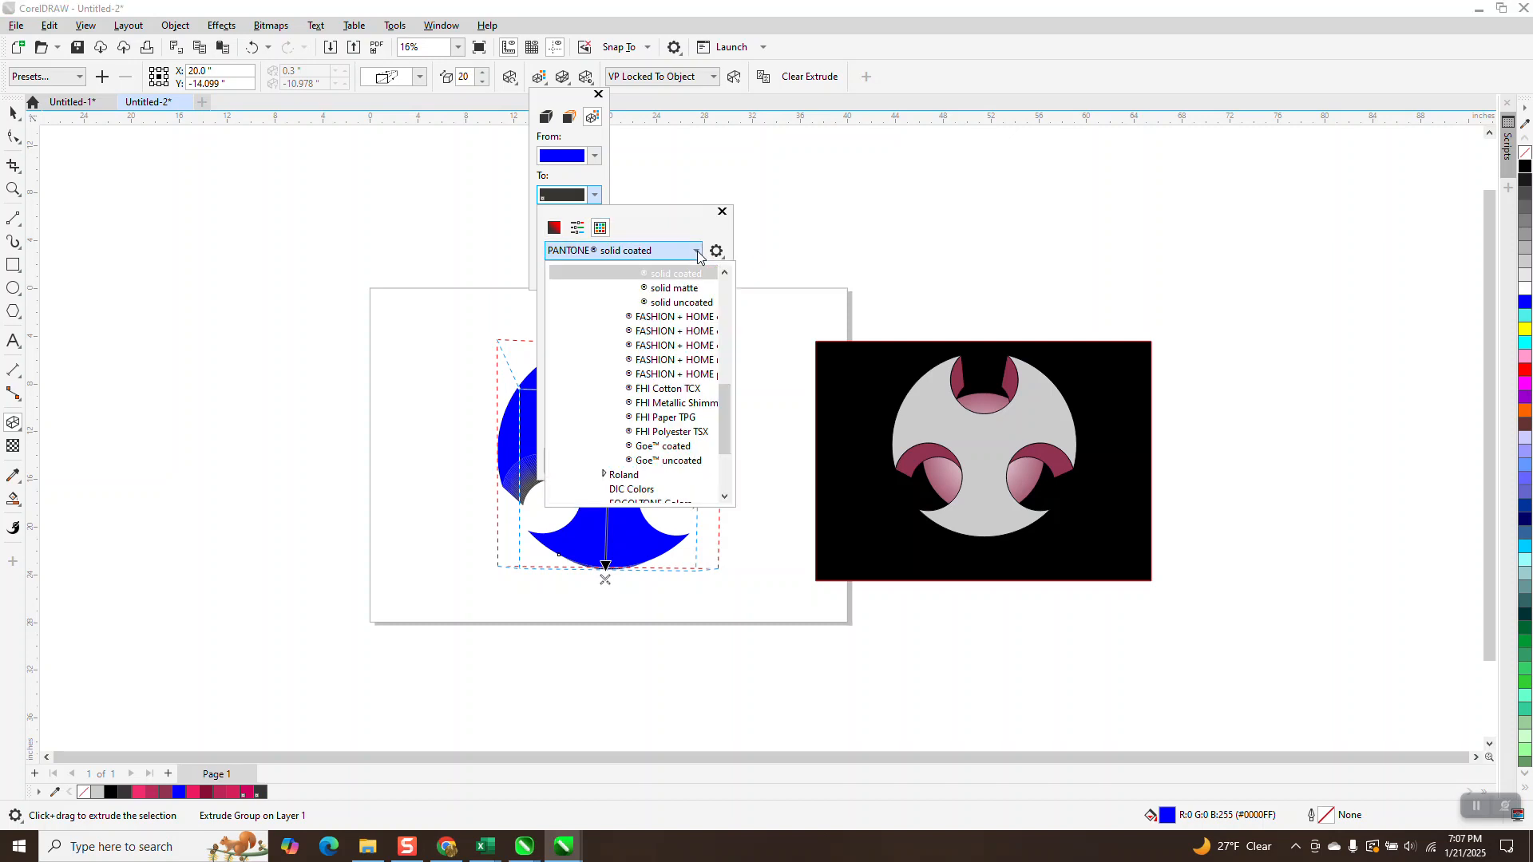
pyautogui.scroll(-3, 726, 451)
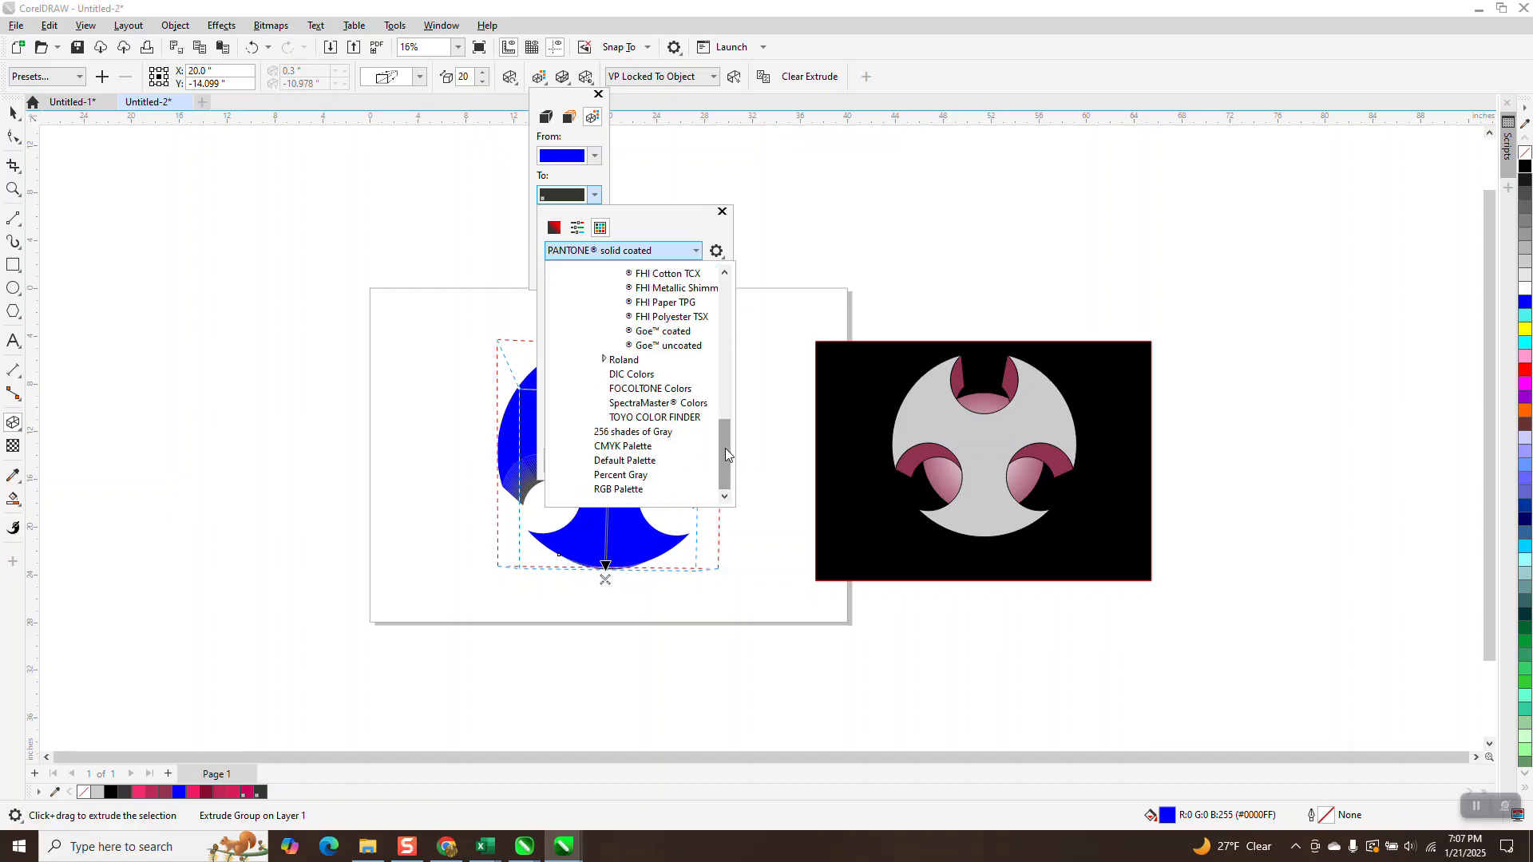
pyautogui.click(630, 490)
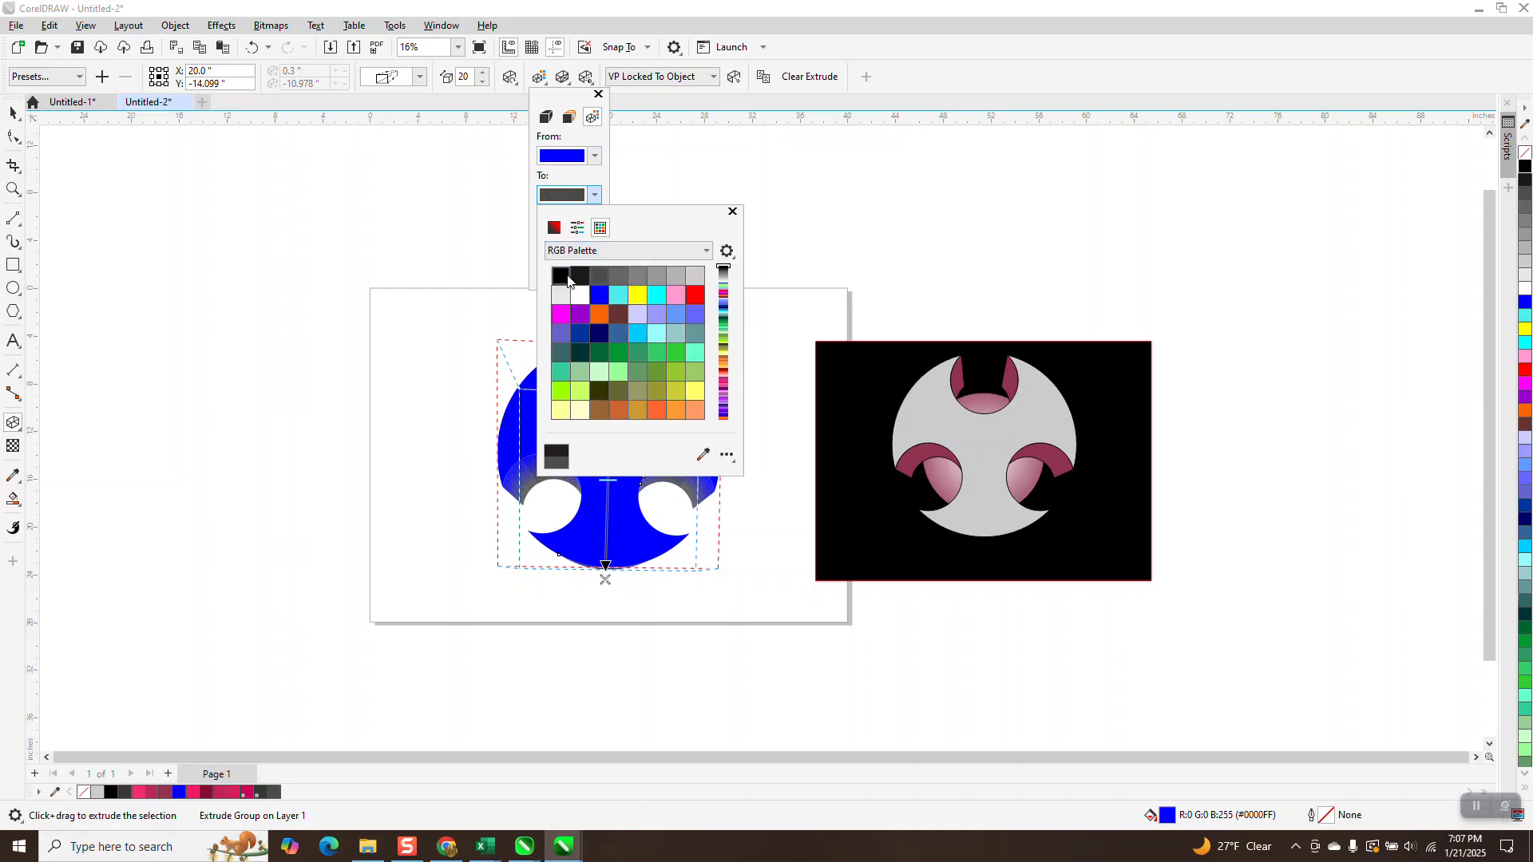
pyautogui.click(565, 277)
pyautogui.click(732, 212)
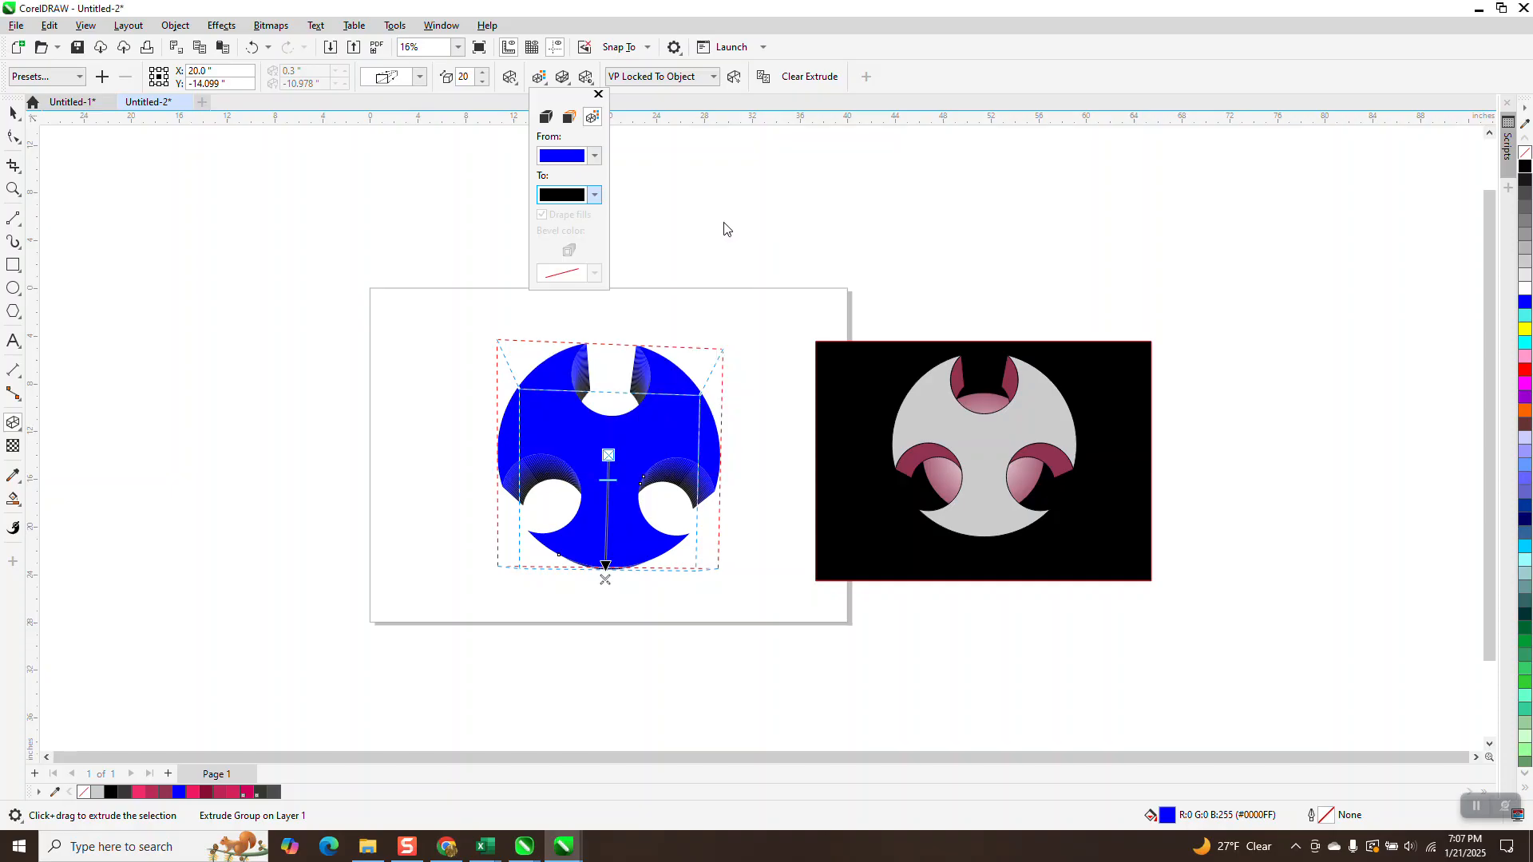
# Check the shading around the upper cutout, and set the extrusion shading's end colour to light turquoise.
pyautogui.click(11, 189)
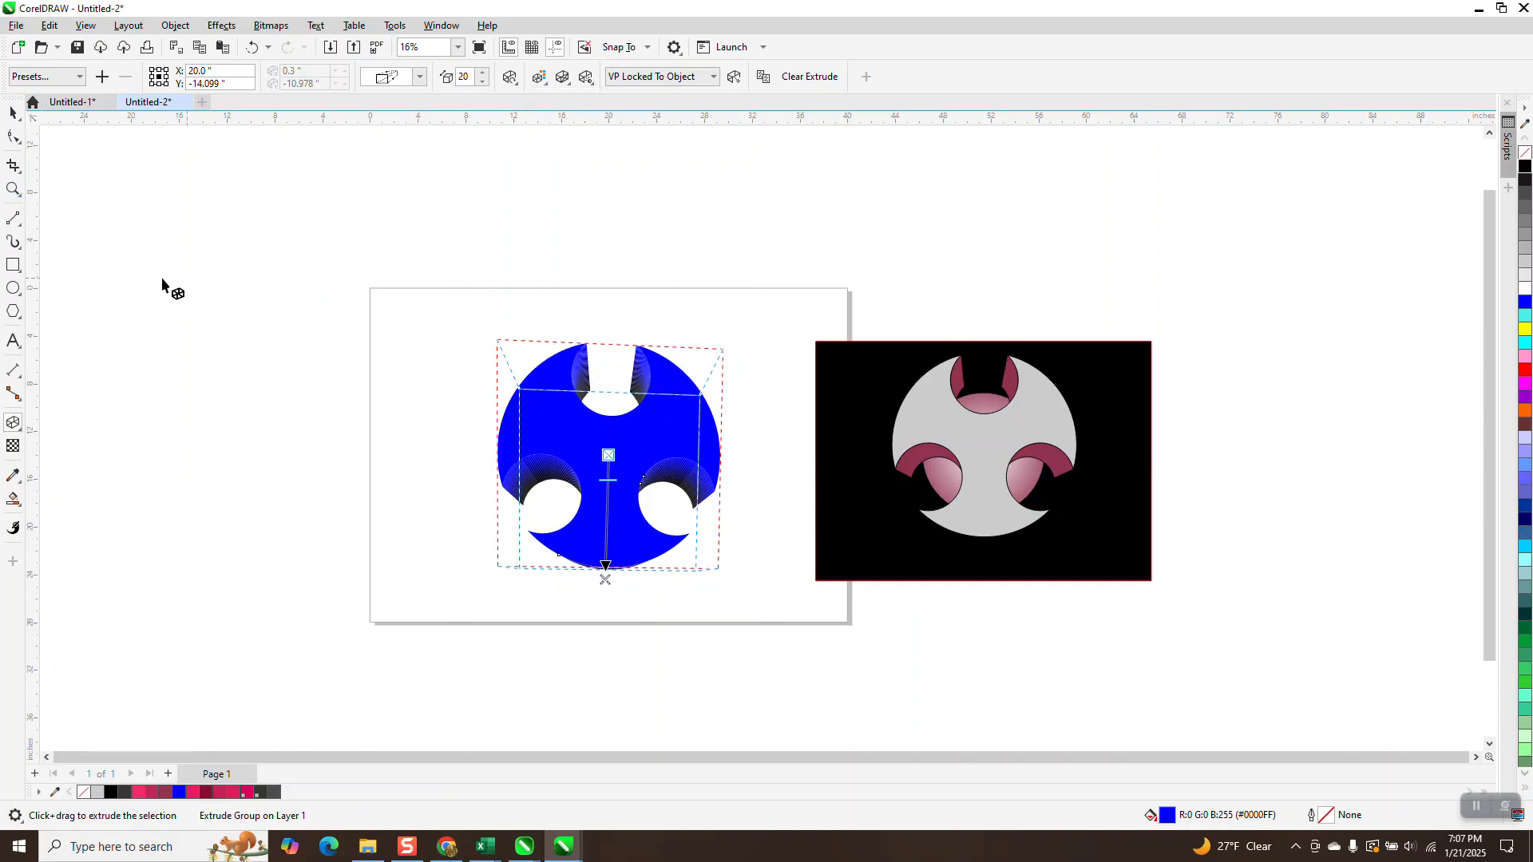
pyautogui.moveTo(543, 352); pyautogui.dragTo(675, 414)
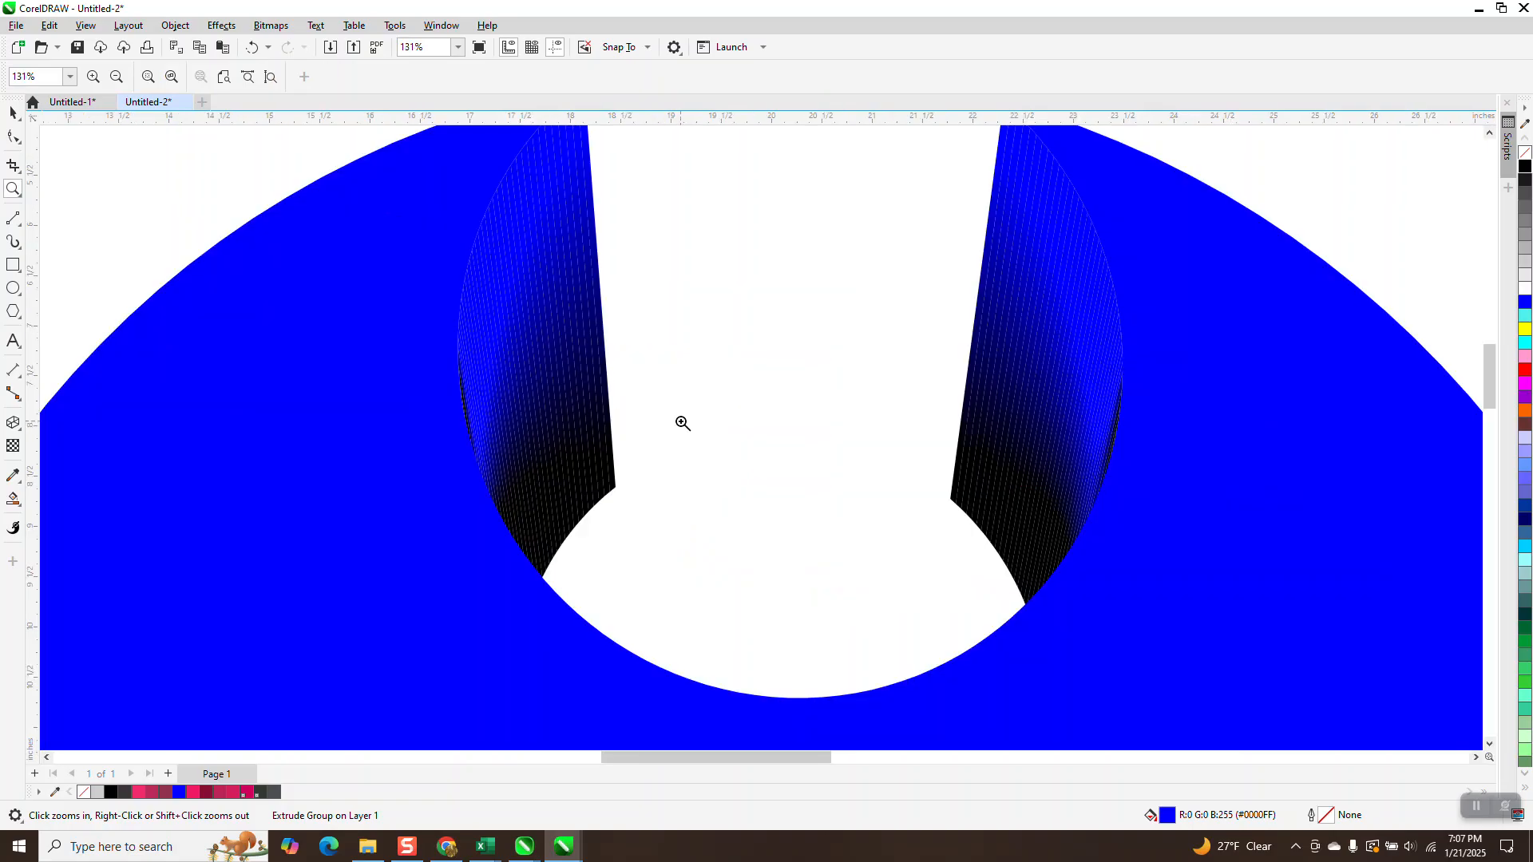
pyautogui.scroll(-1, 615, 399)
pyautogui.rightClick(538, 368)
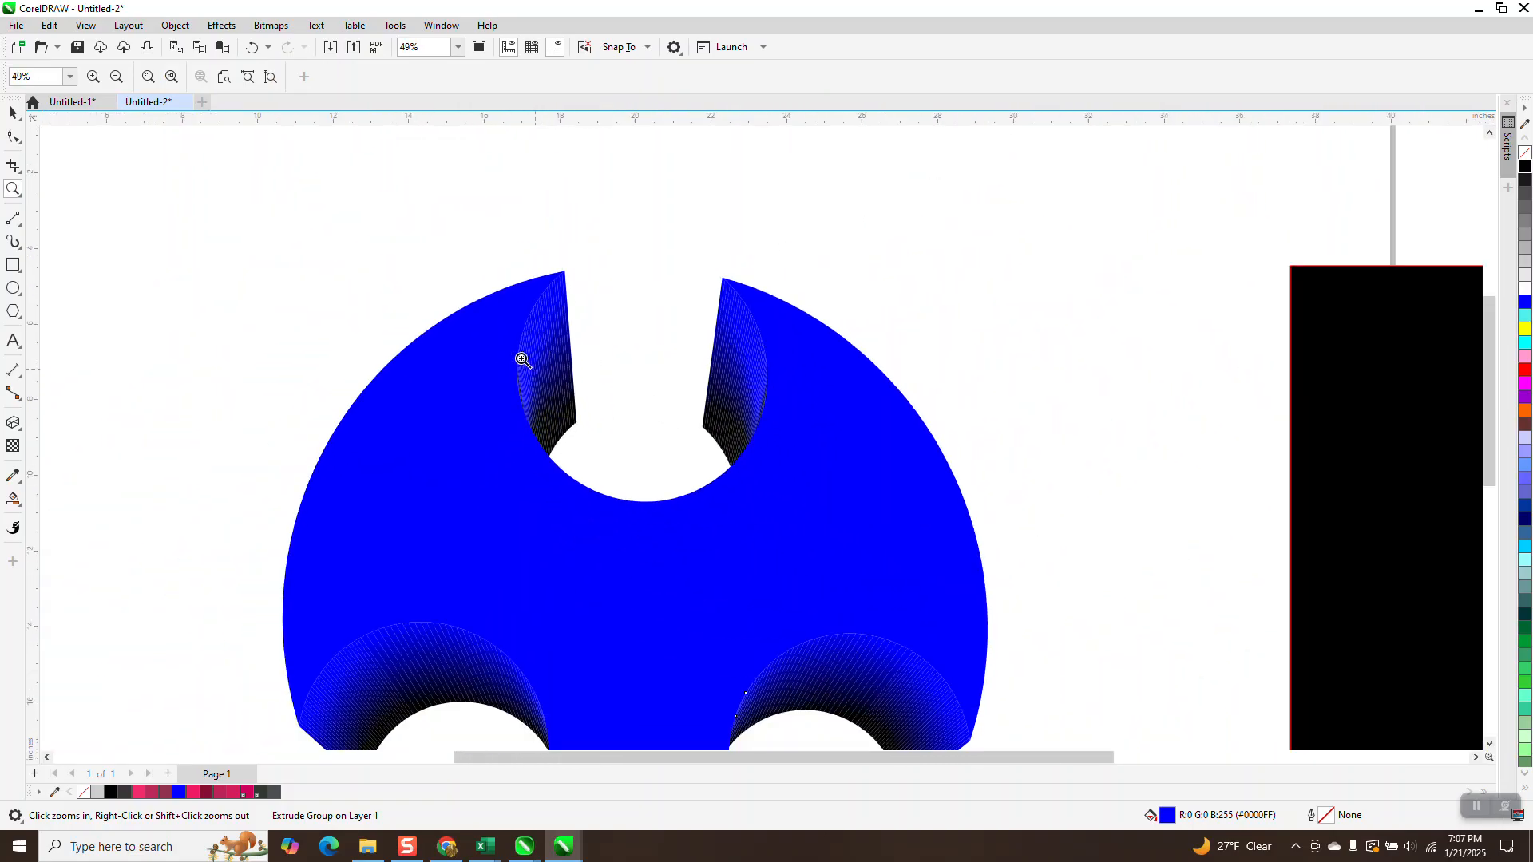
pyautogui.rightClick(538, 366)
pyautogui.press('space')
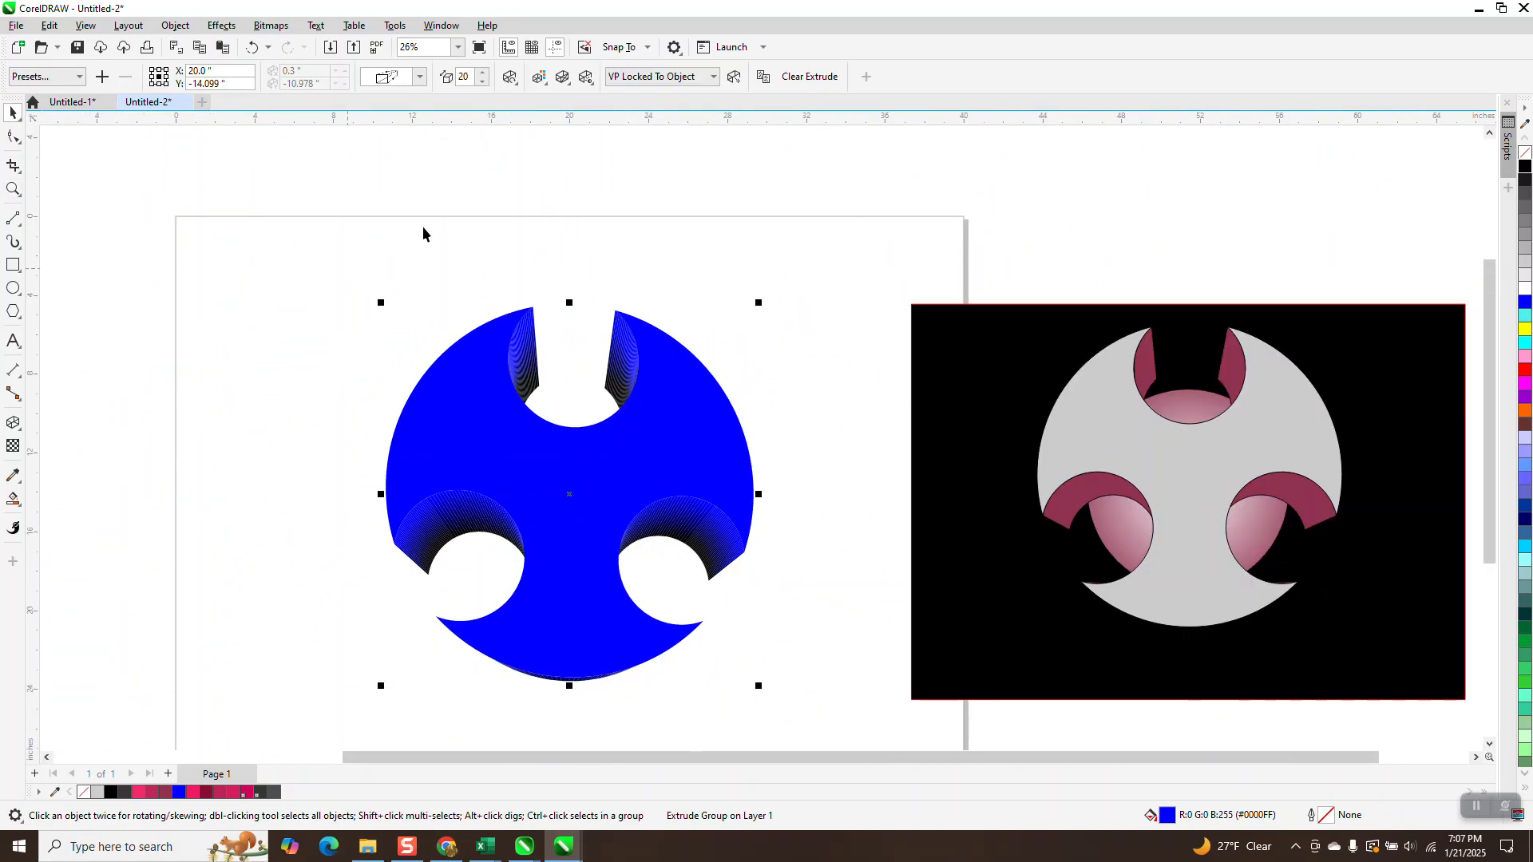
pyautogui.click(540, 77)
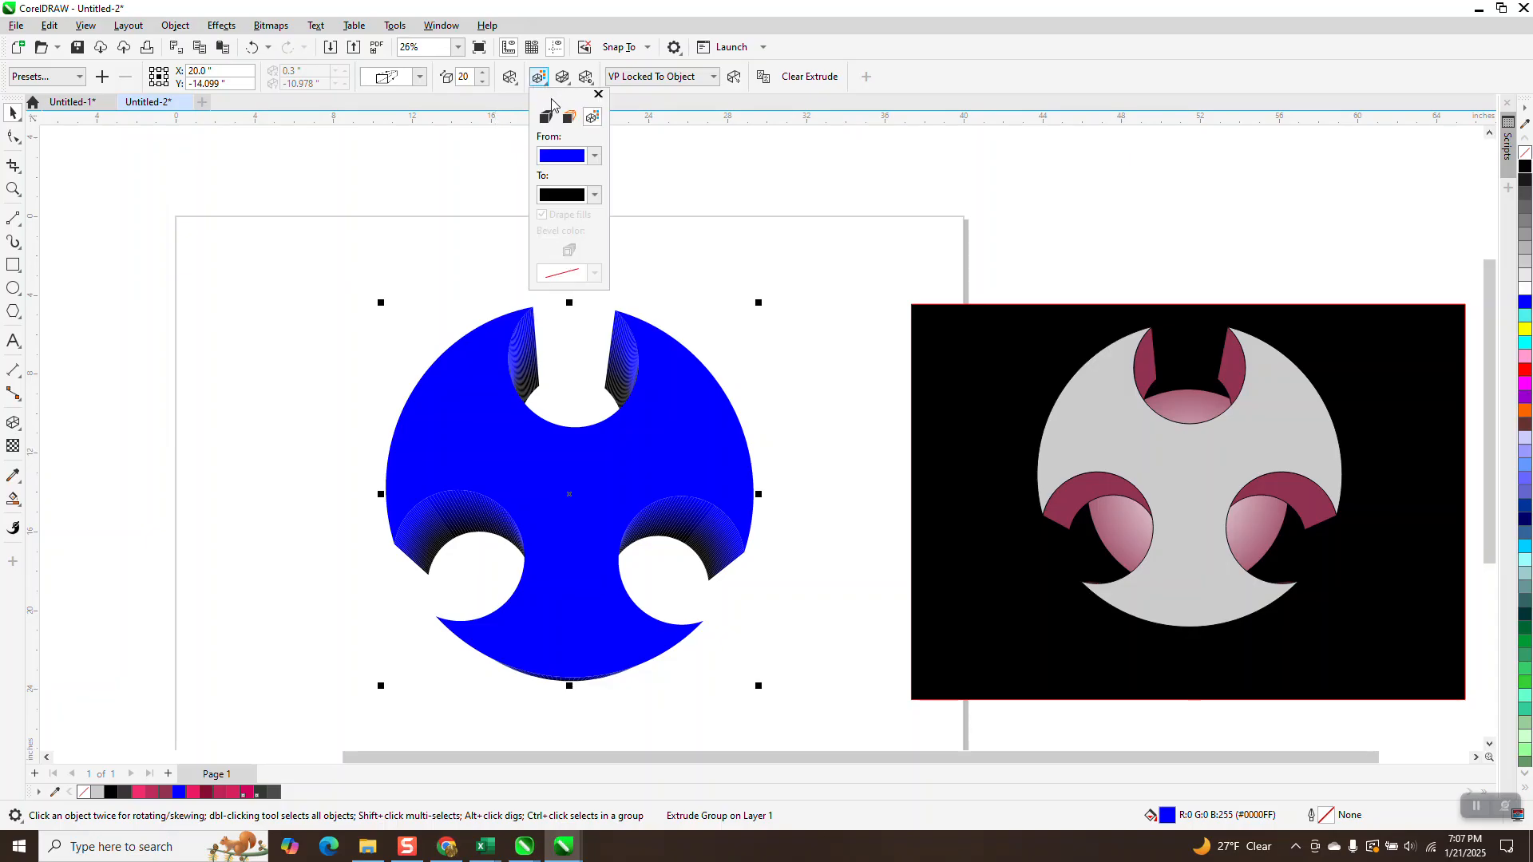
pyautogui.click(595, 195)
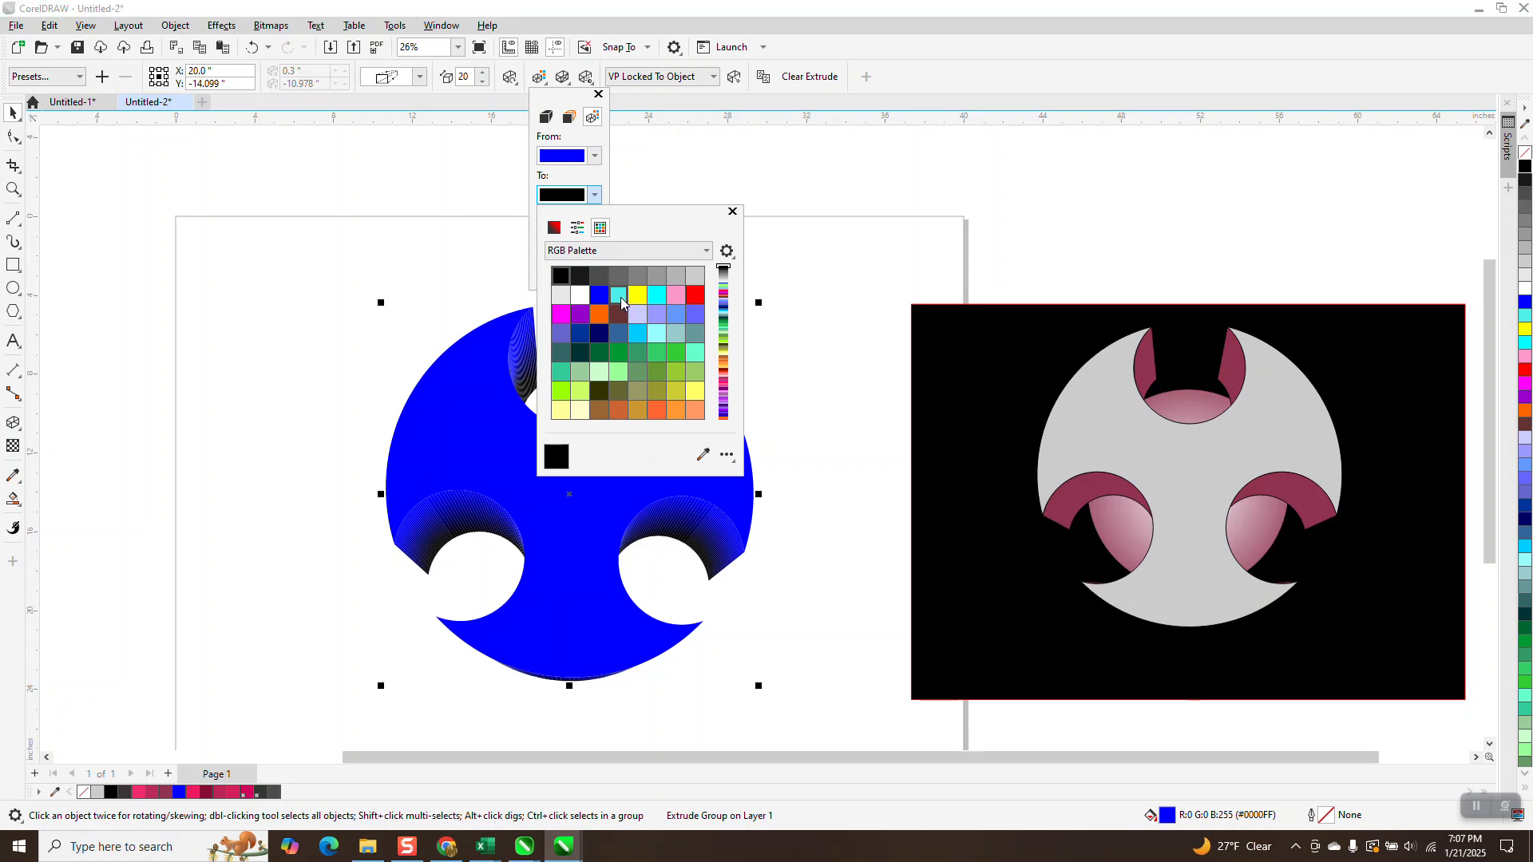
pyautogui.click(620, 296)
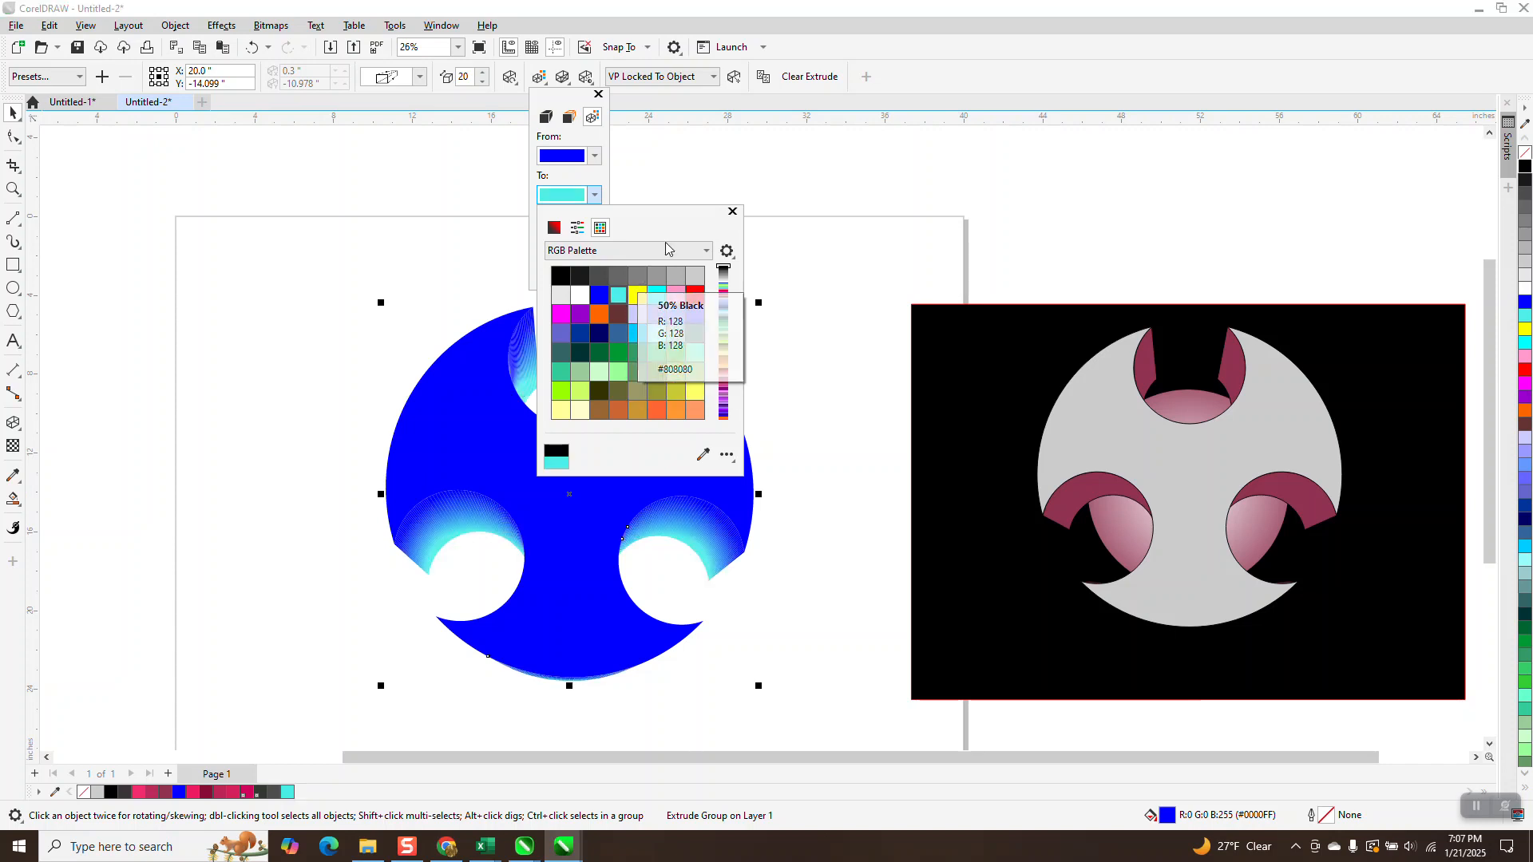
pyautogui.click(733, 213)
pyautogui.click(722, 199)
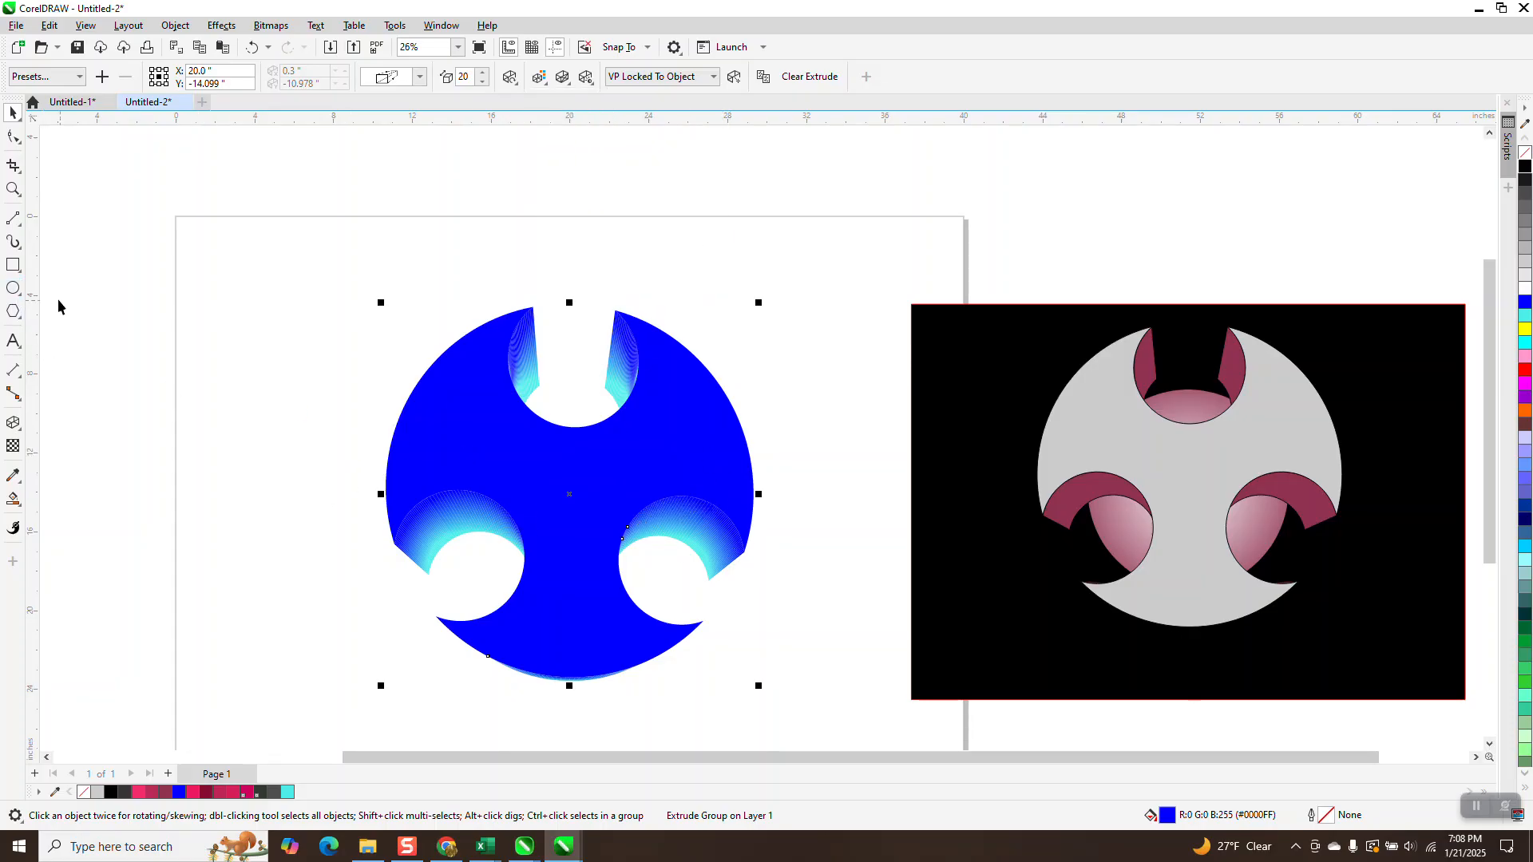
# Draw a circle about 11.35 inches in diameter and place it above and to the left of the disc.
pyautogui.click(13, 289)
pyautogui.moveTo(451, 177); pyautogui.dragTo(227, 400)
pyautogui.press('p')
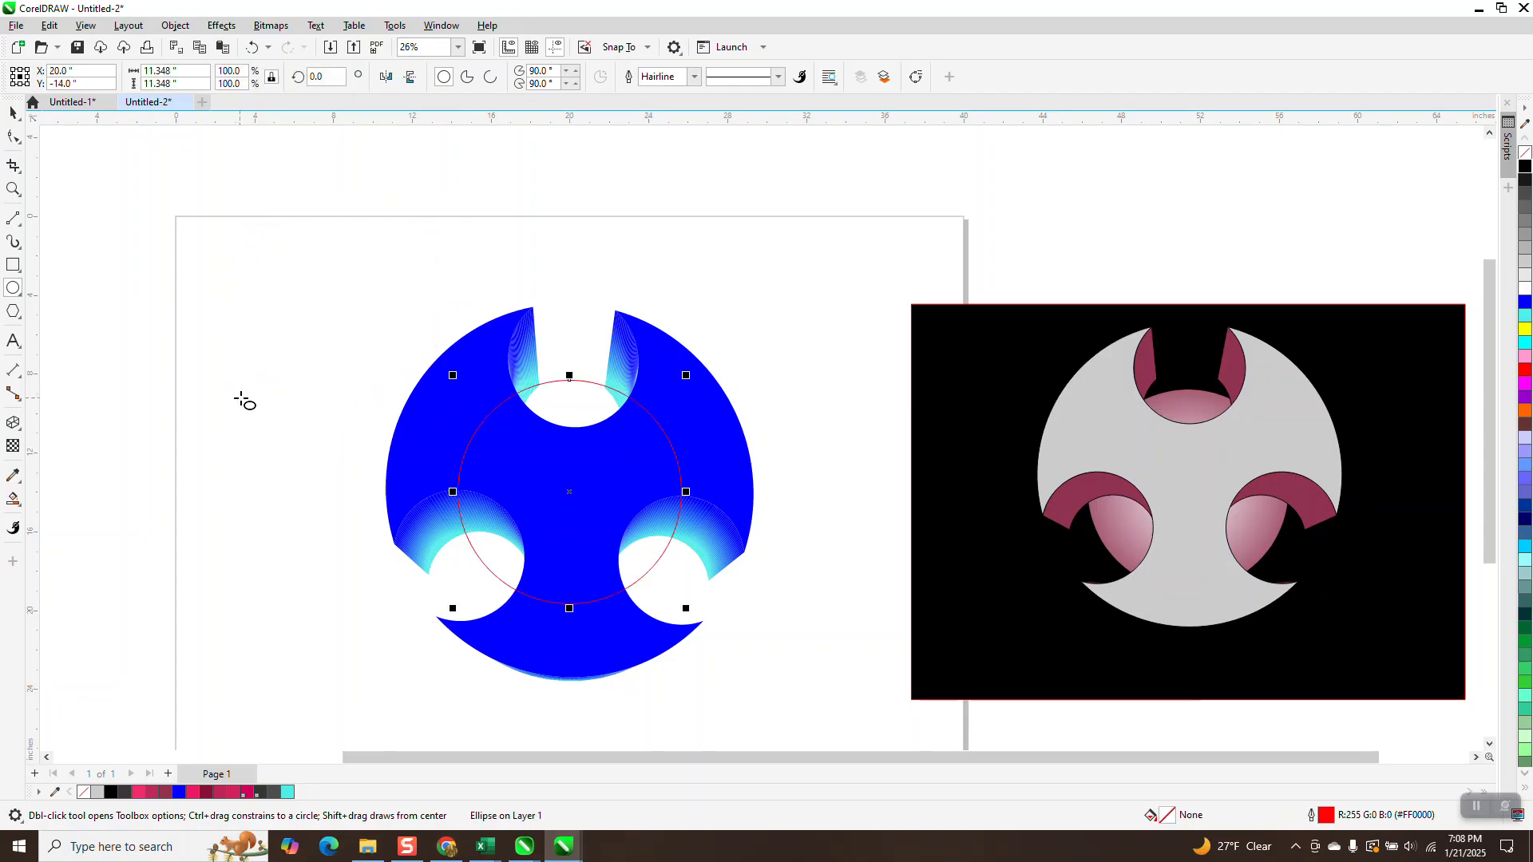
pyautogui.press('Left')
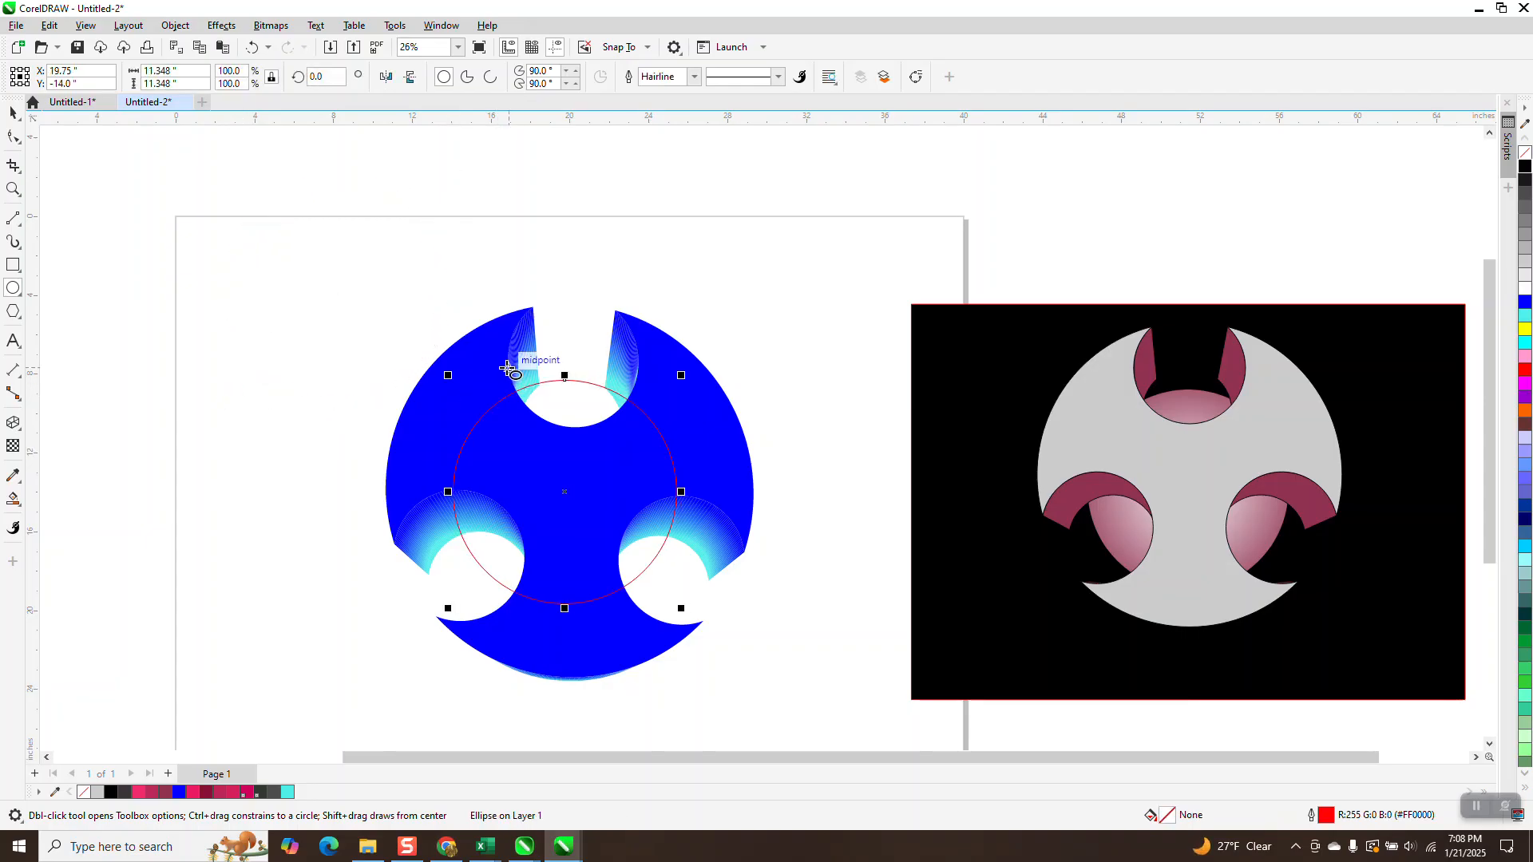
pyautogui.press('space')
pyautogui.moveTo(563, 491); pyautogui.dragTo(267, 291)
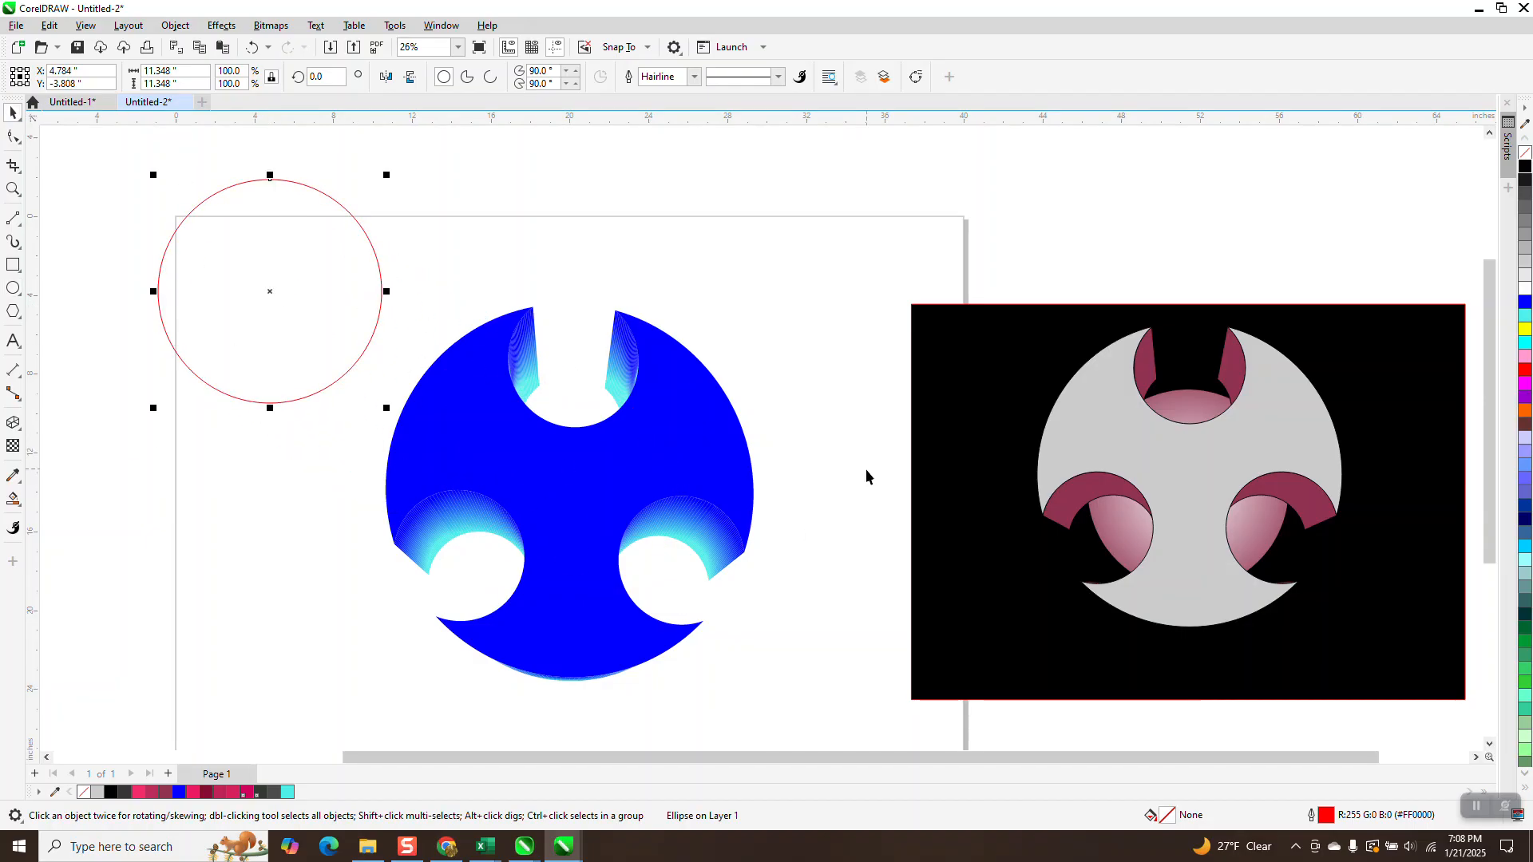
# Fill the circle with cyan, remove its outline, and apply a fountain fill fading from cyan to white.
pyautogui.click(1525, 342)
pyautogui.rightClick(1526, 153)
pyautogui.click(13, 499)
pyautogui.click(64, 500)
pyautogui.moveTo(273, 282); pyautogui.dragTo(369, 284)
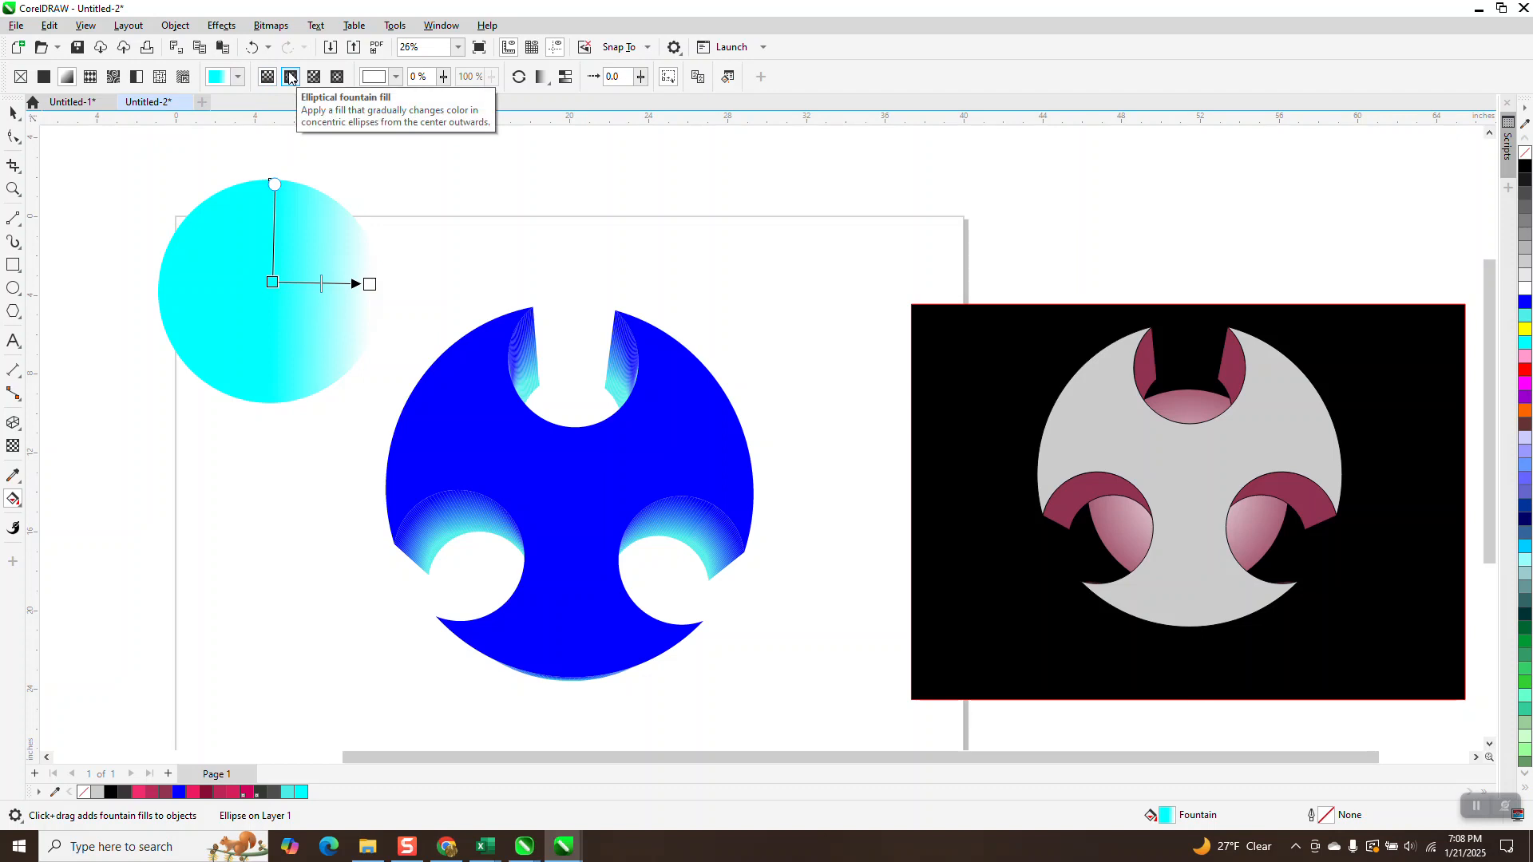
# Make the circle's fountain fill elliptical, centred on the circle, with a blue centre colour.
pyautogui.click(290, 76)
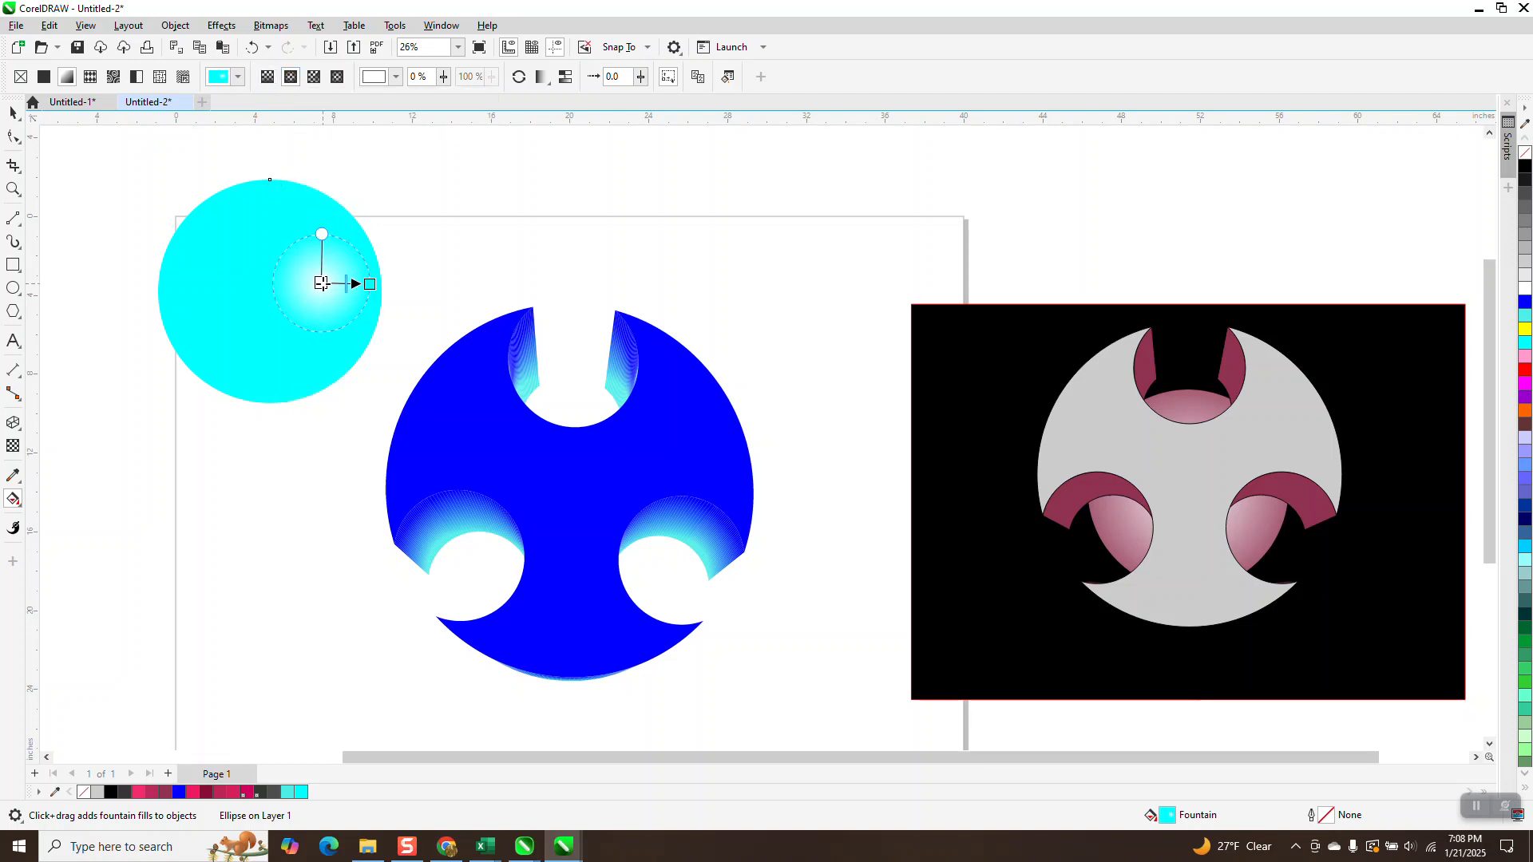
pyautogui.moveTo(270, 291); pyautogui.dragTo(270, 292)
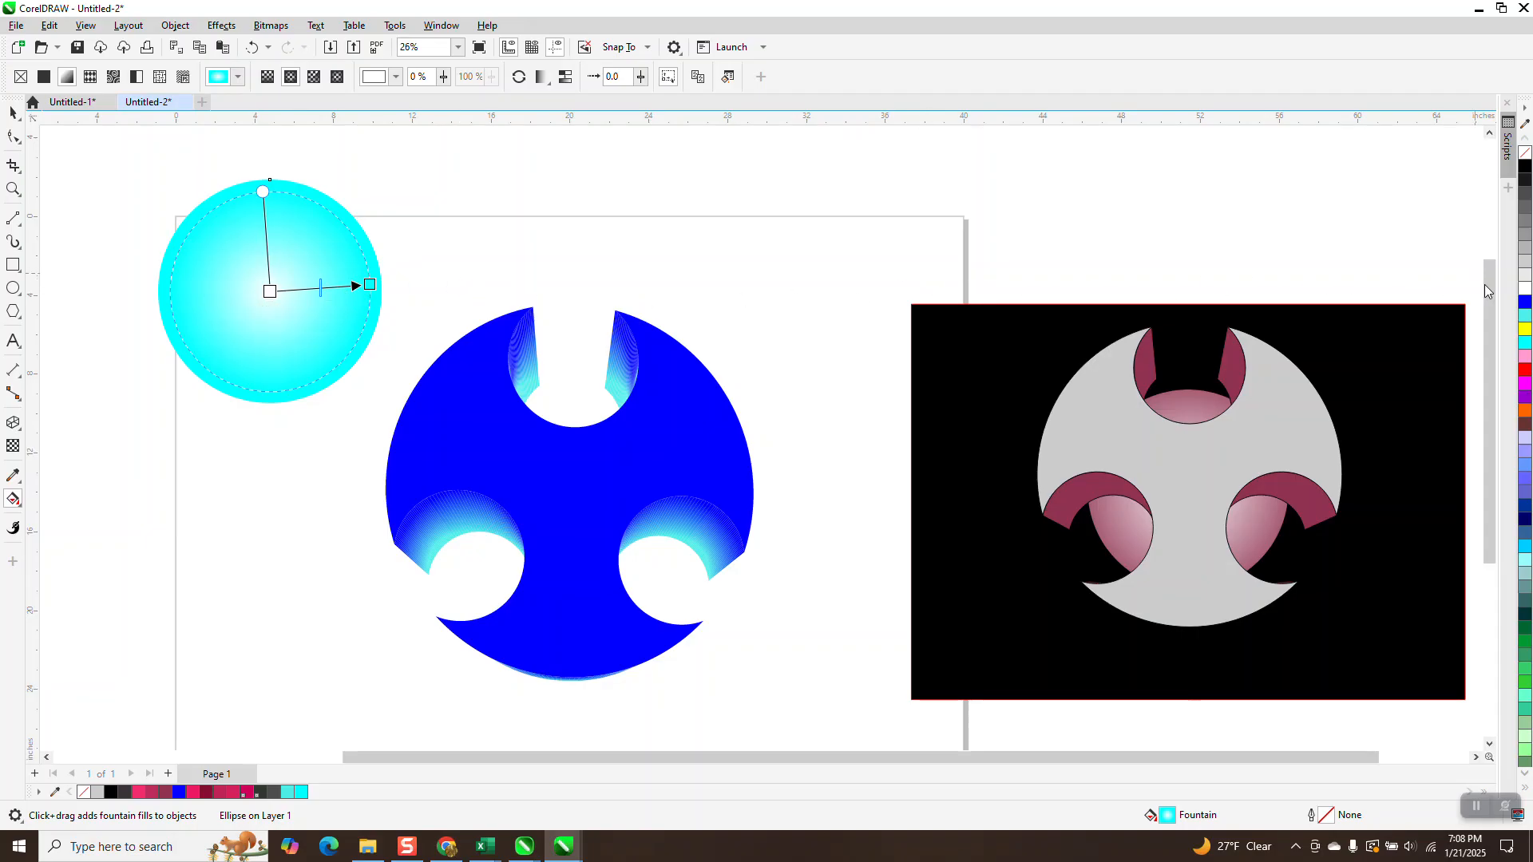
pyautogui.moveTo(699, 336); pyautogui.dragTo(270, 292)
# Send the gradient-filled circle to the back and centre it on the page behind the blue disc.
pyautogui.click(13, 112)
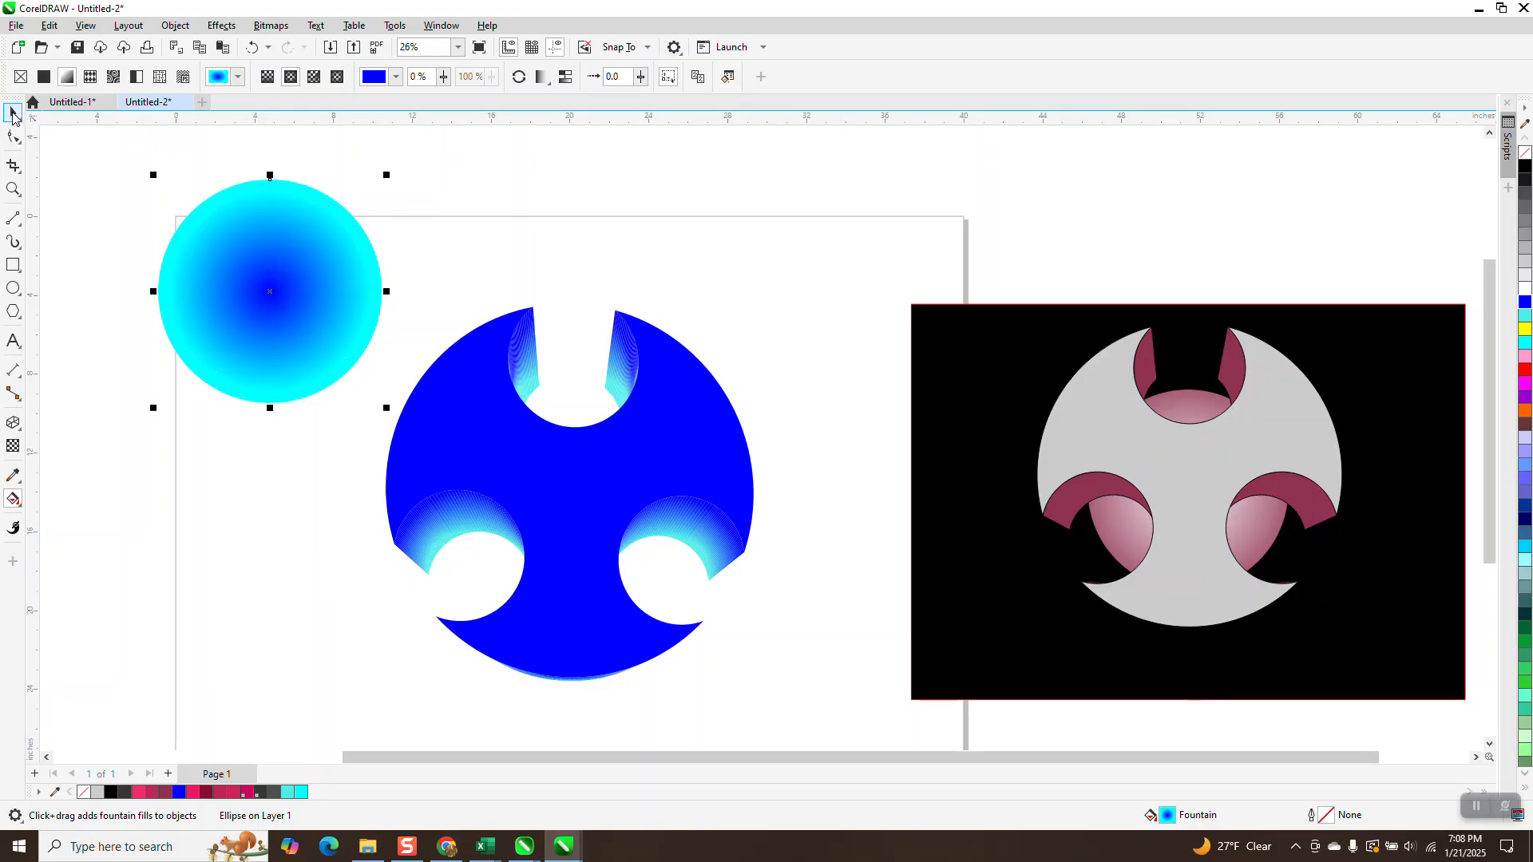
pyautogui.click(176, 25)
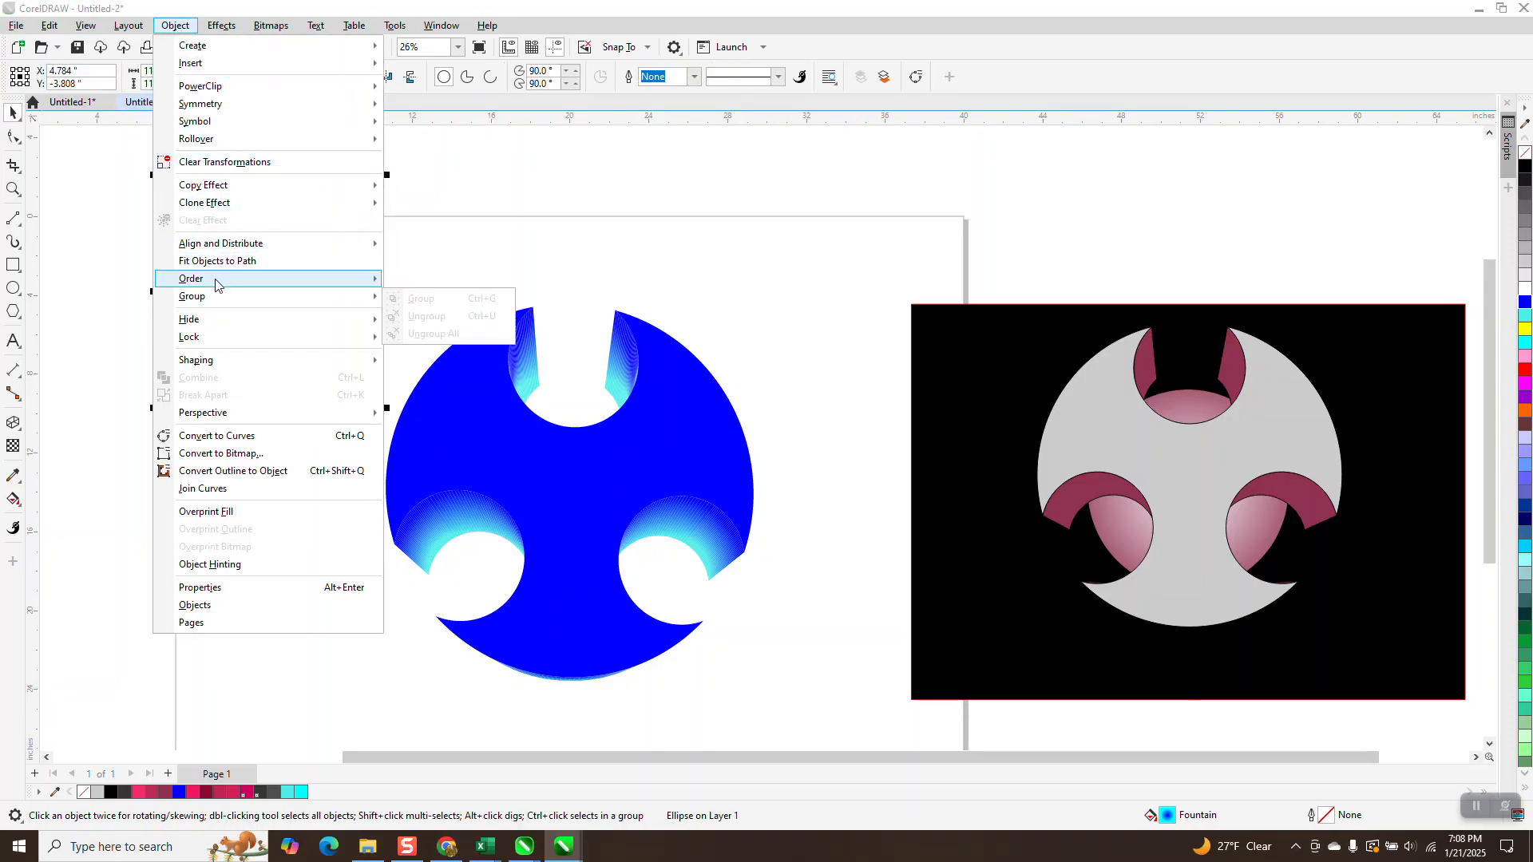
pyautogui.moveTo(215, 278)
pyautogui.click(421, 299)
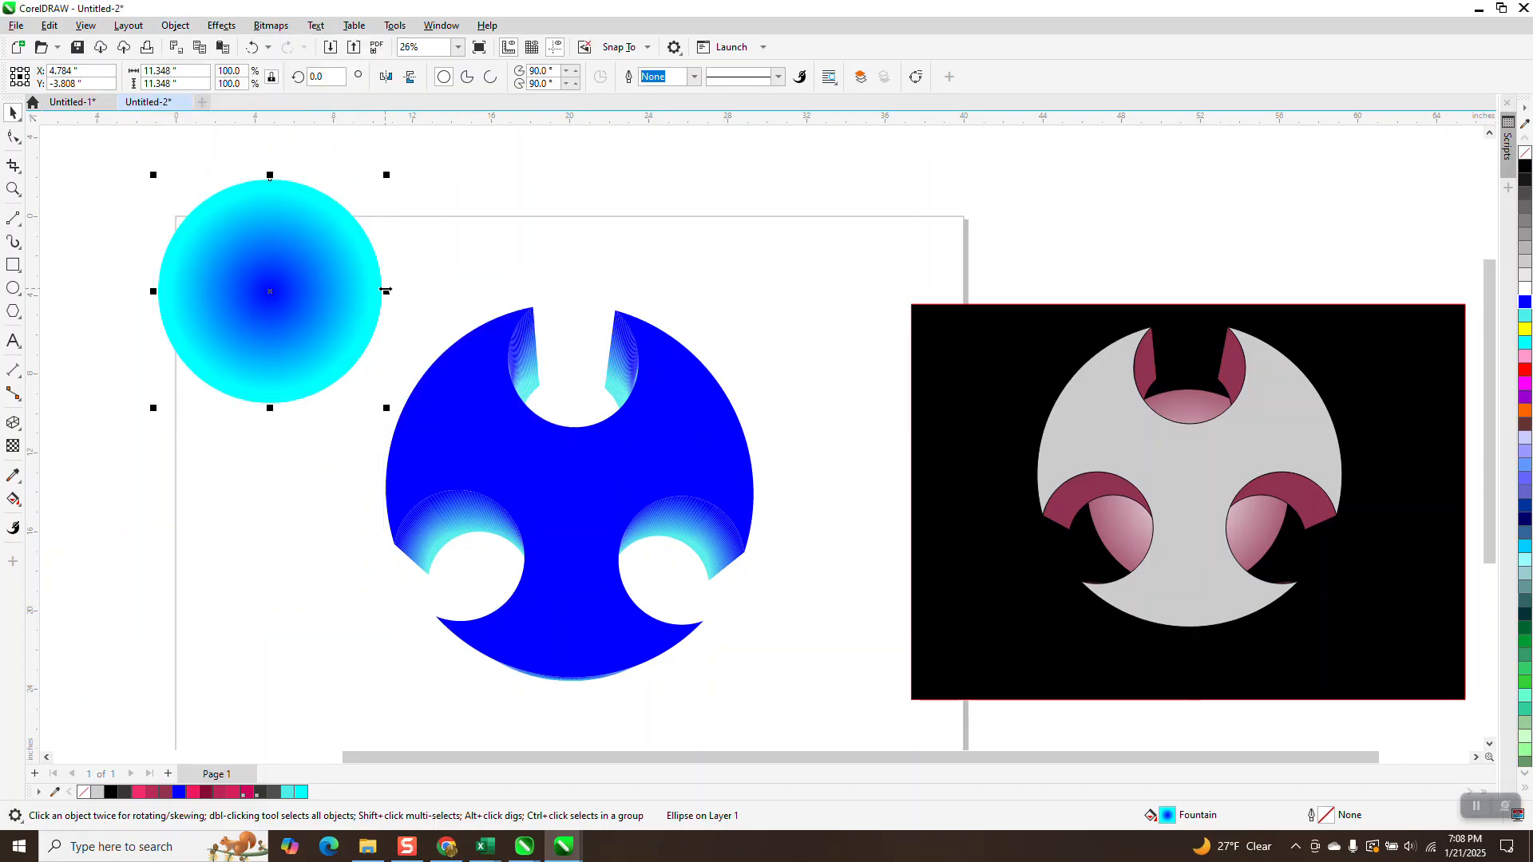
pyautogui.press('p')
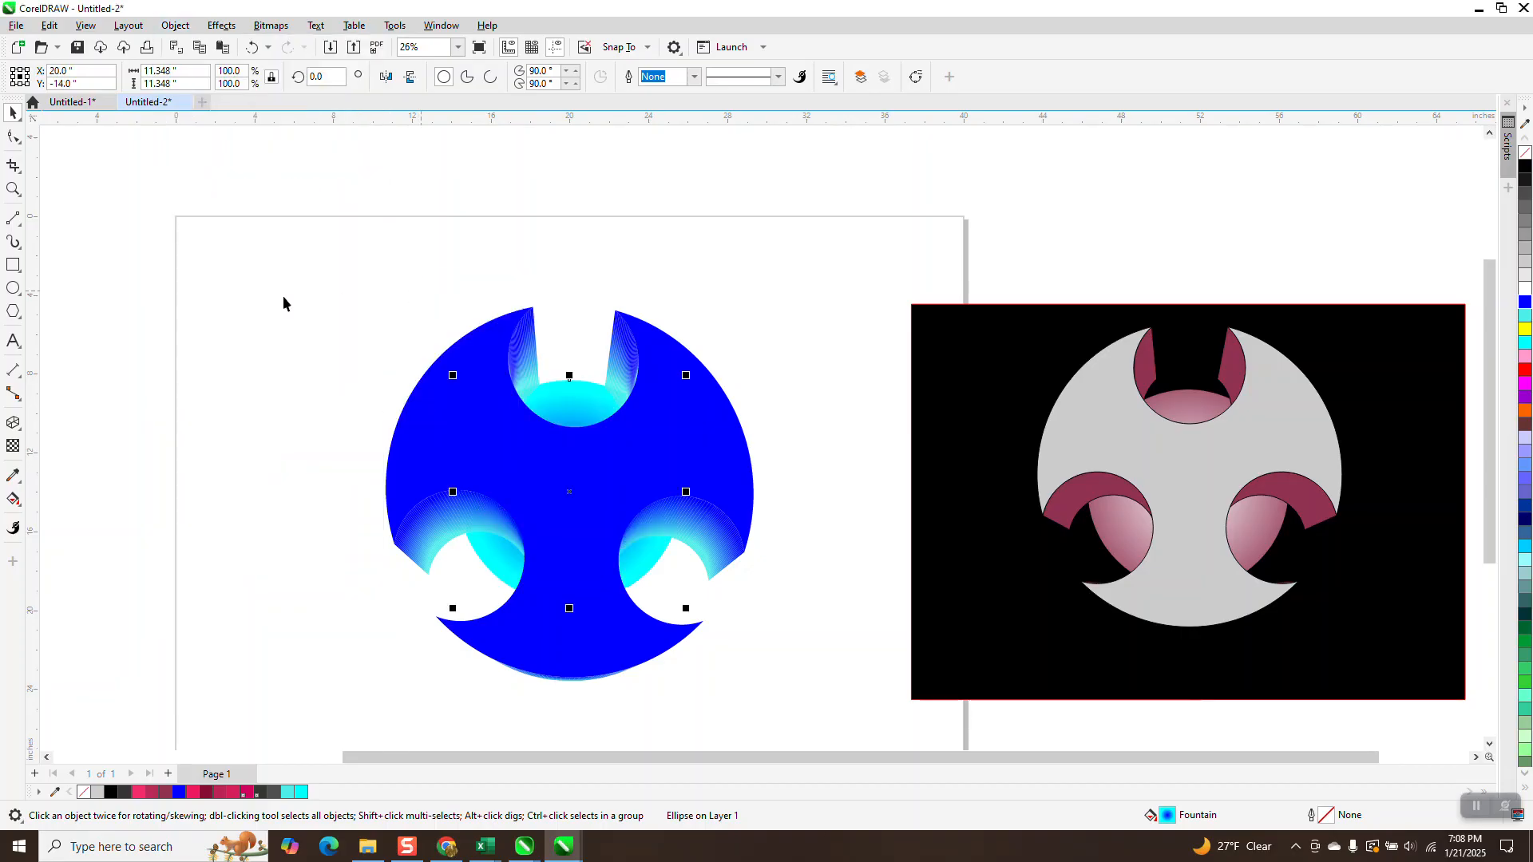
# Extend the circle's fountain fill out to its edge and add a grey colour stop at 28%.
pyautogui.click(12, 190)
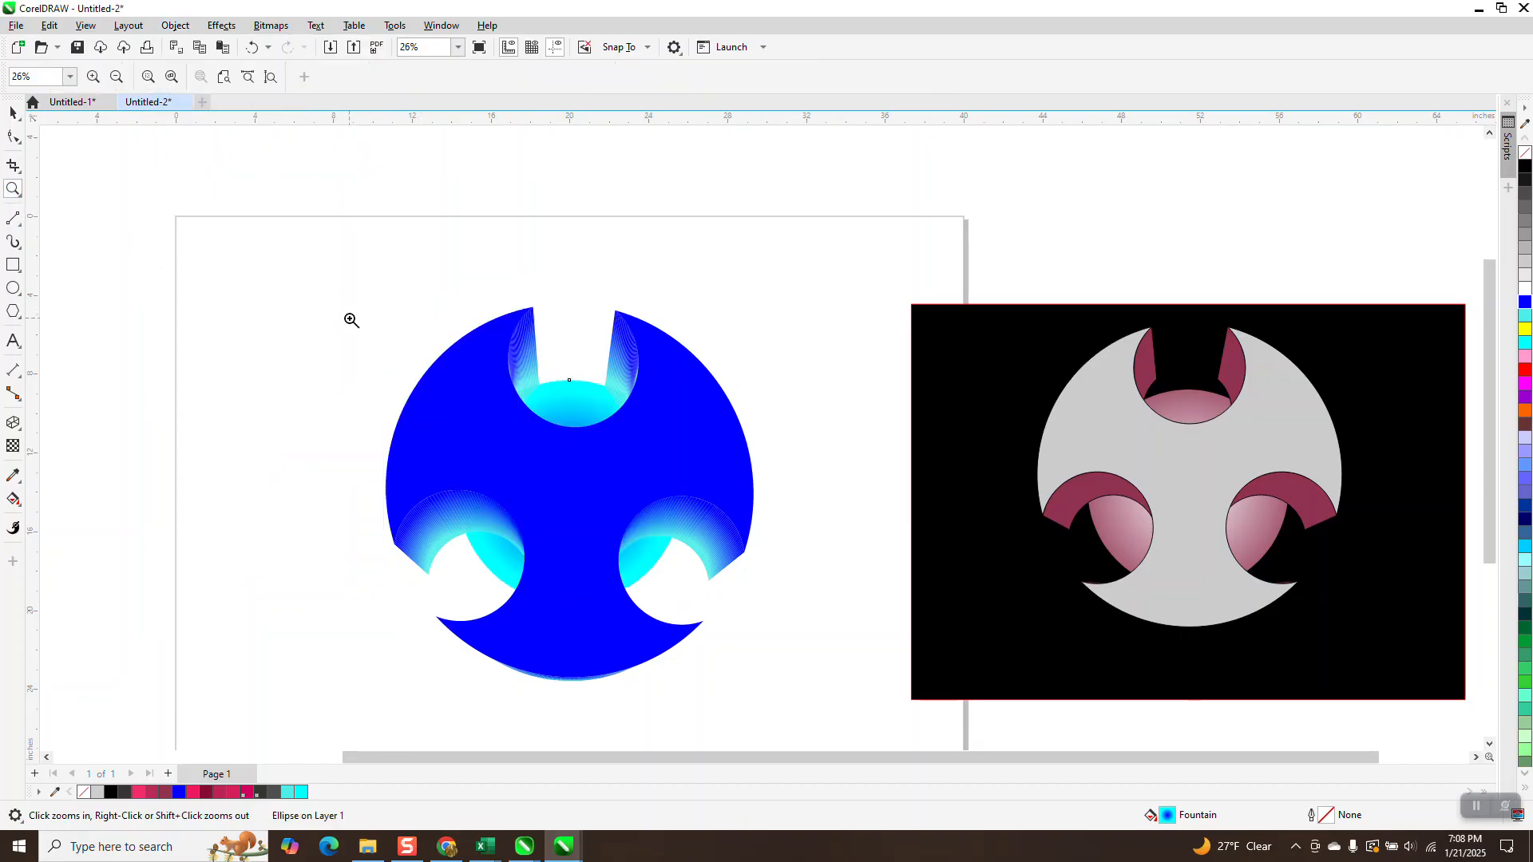
pyautogui.moveTo(349, 322); pyautogui.dragTo(765, 637)
pyautogui.rightClick(553, 487)
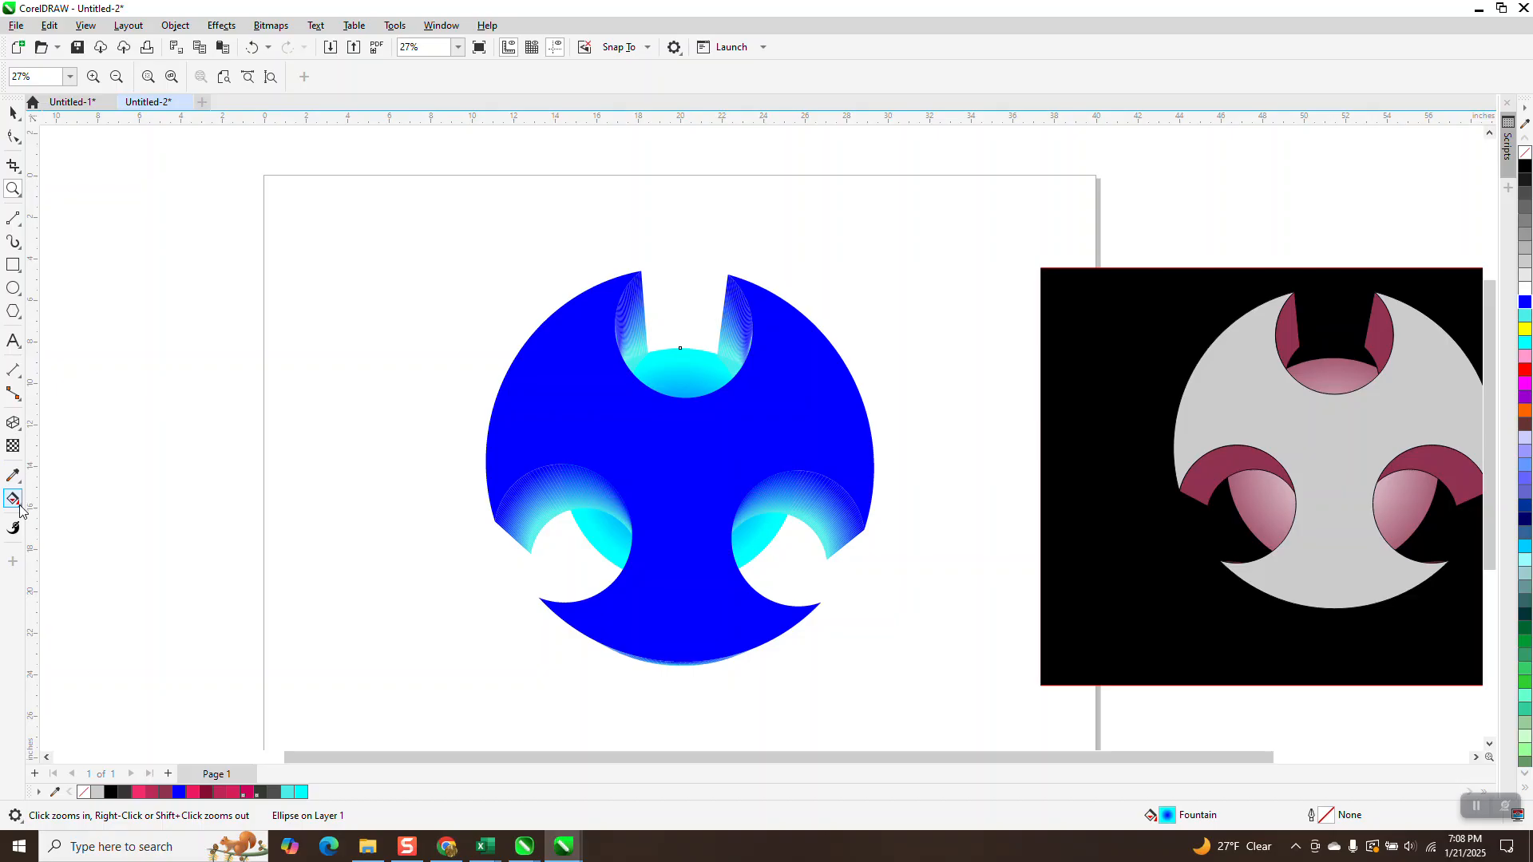
pyautogui.click(20, 505)
pyautogui.click(82, 511)
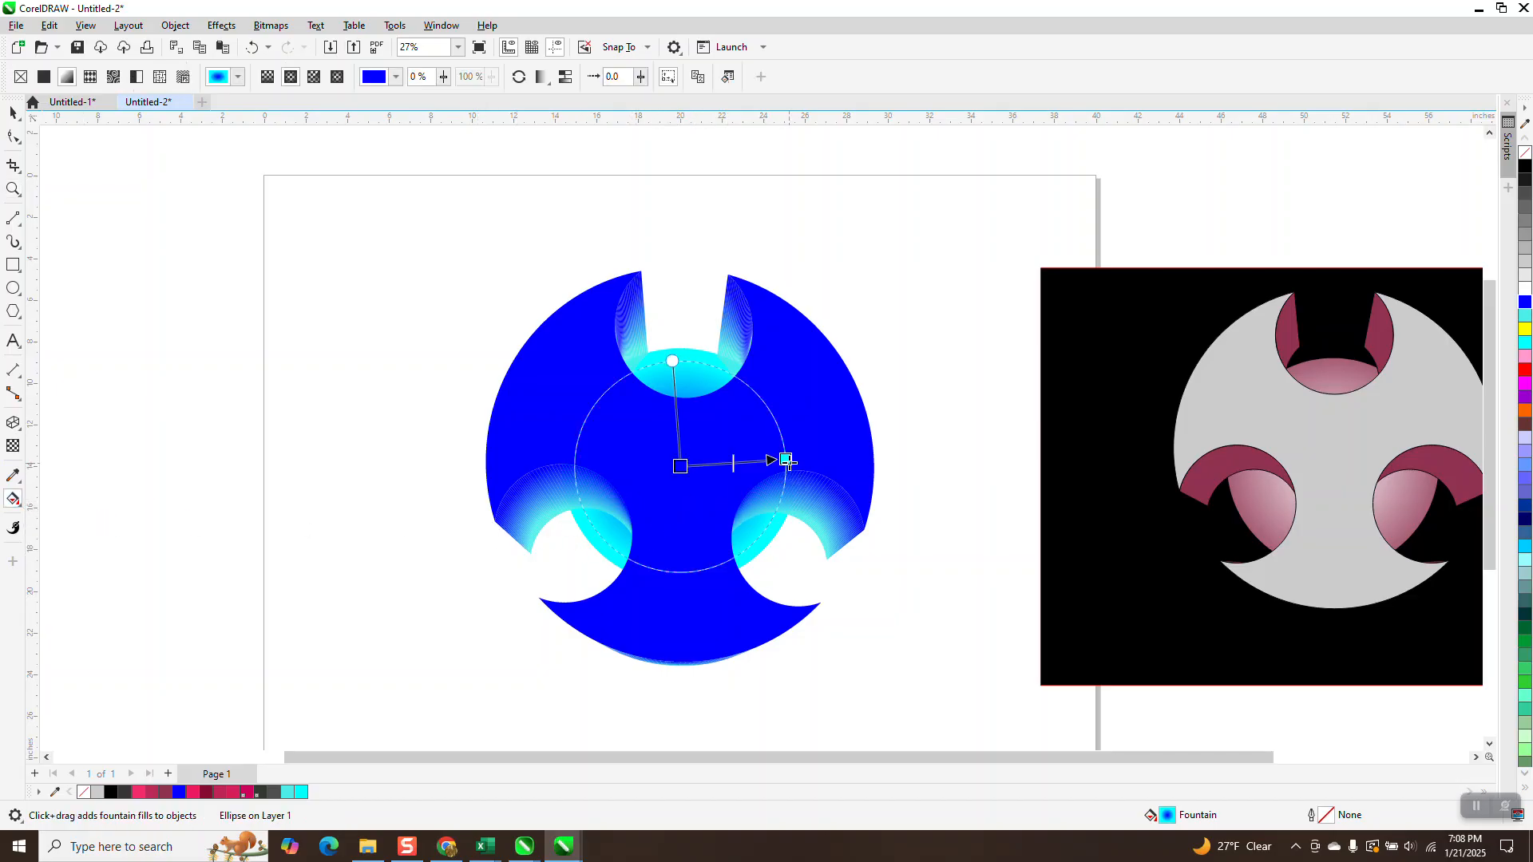
pyautogui.moveTo(791, 463)
pyautogui.mouseDown()
pyautogui.moveTo(774, 459)
pyautogui.moveTo(791, 457)
pyautogui.mouseUp()
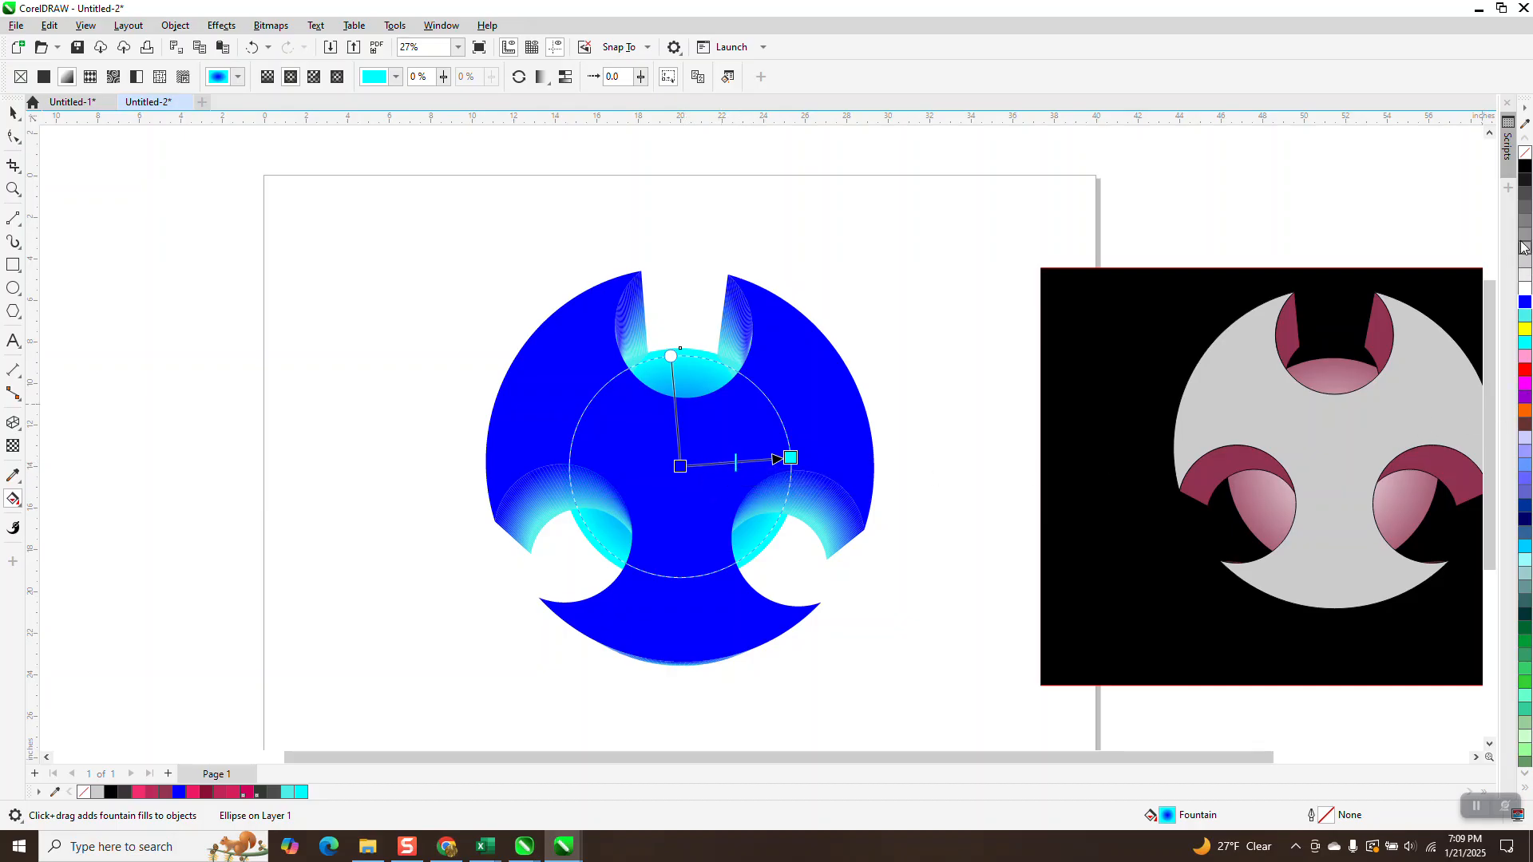
pyautogui.moveTo(1524, 221); pyautogui.dragTo(760, 461)
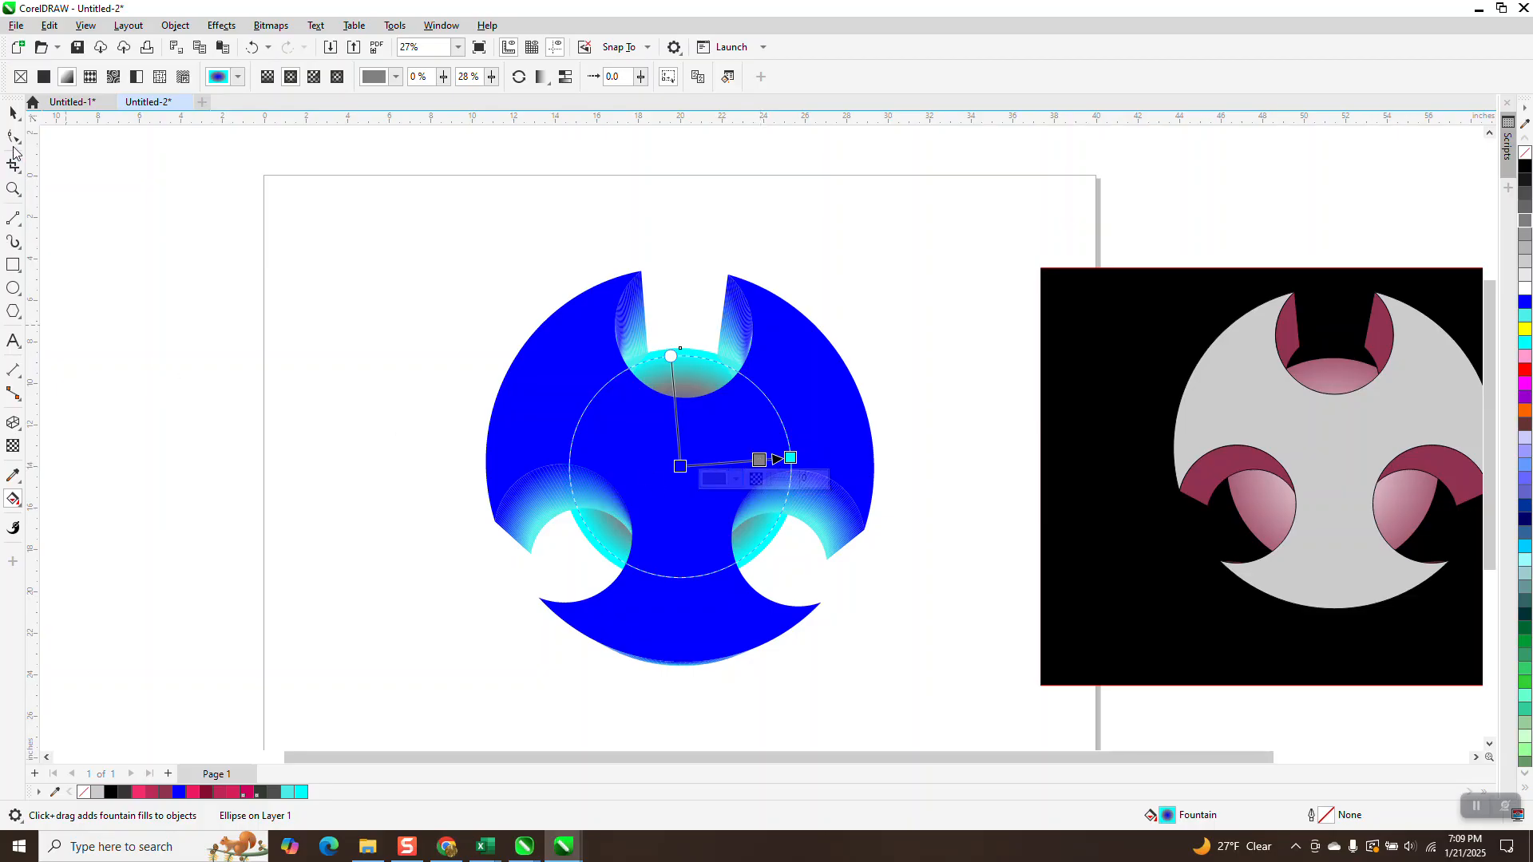
pyautogui.click(13, 112)
pyautogui.click(283, 293)
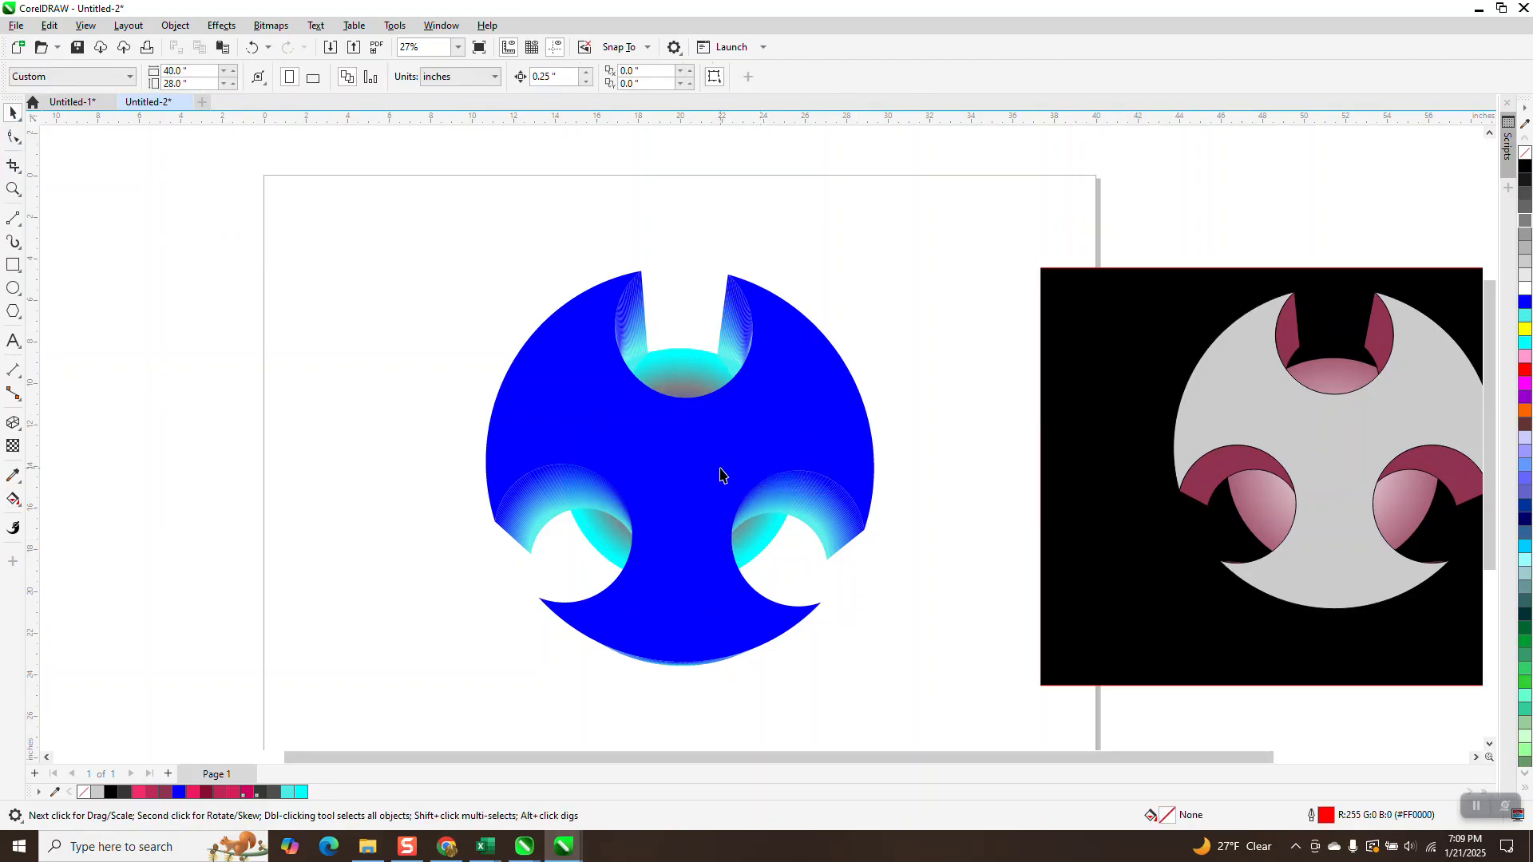
# Copy the shaded disc together with its inner circle, and undo the edits back to the solid crimson extrusion.
pyautogui.scroll(-1, 711, 412)
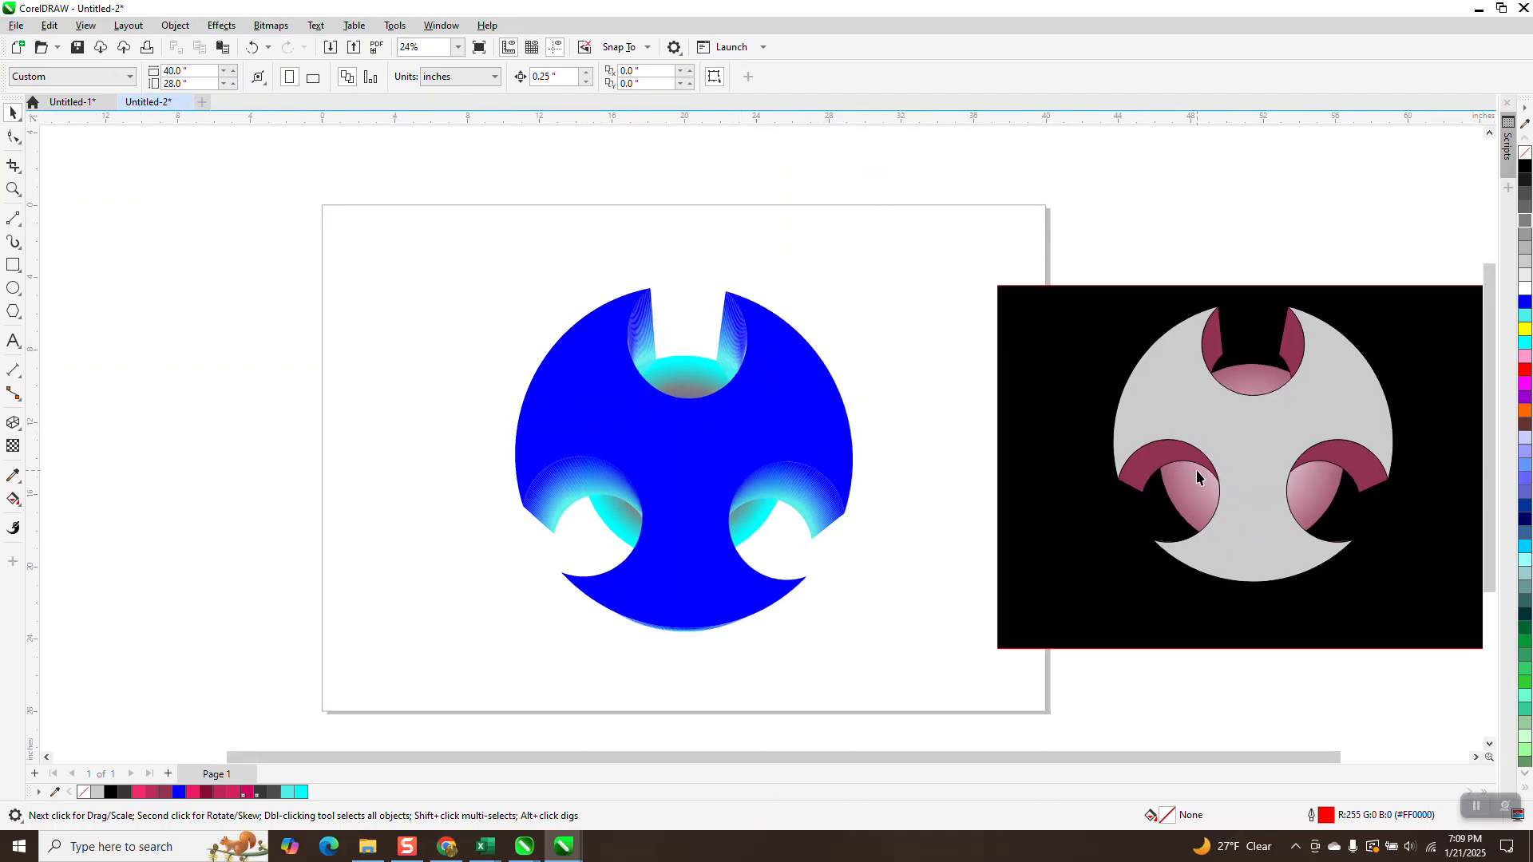
pyautogui.scroll(-5, 699, 424)
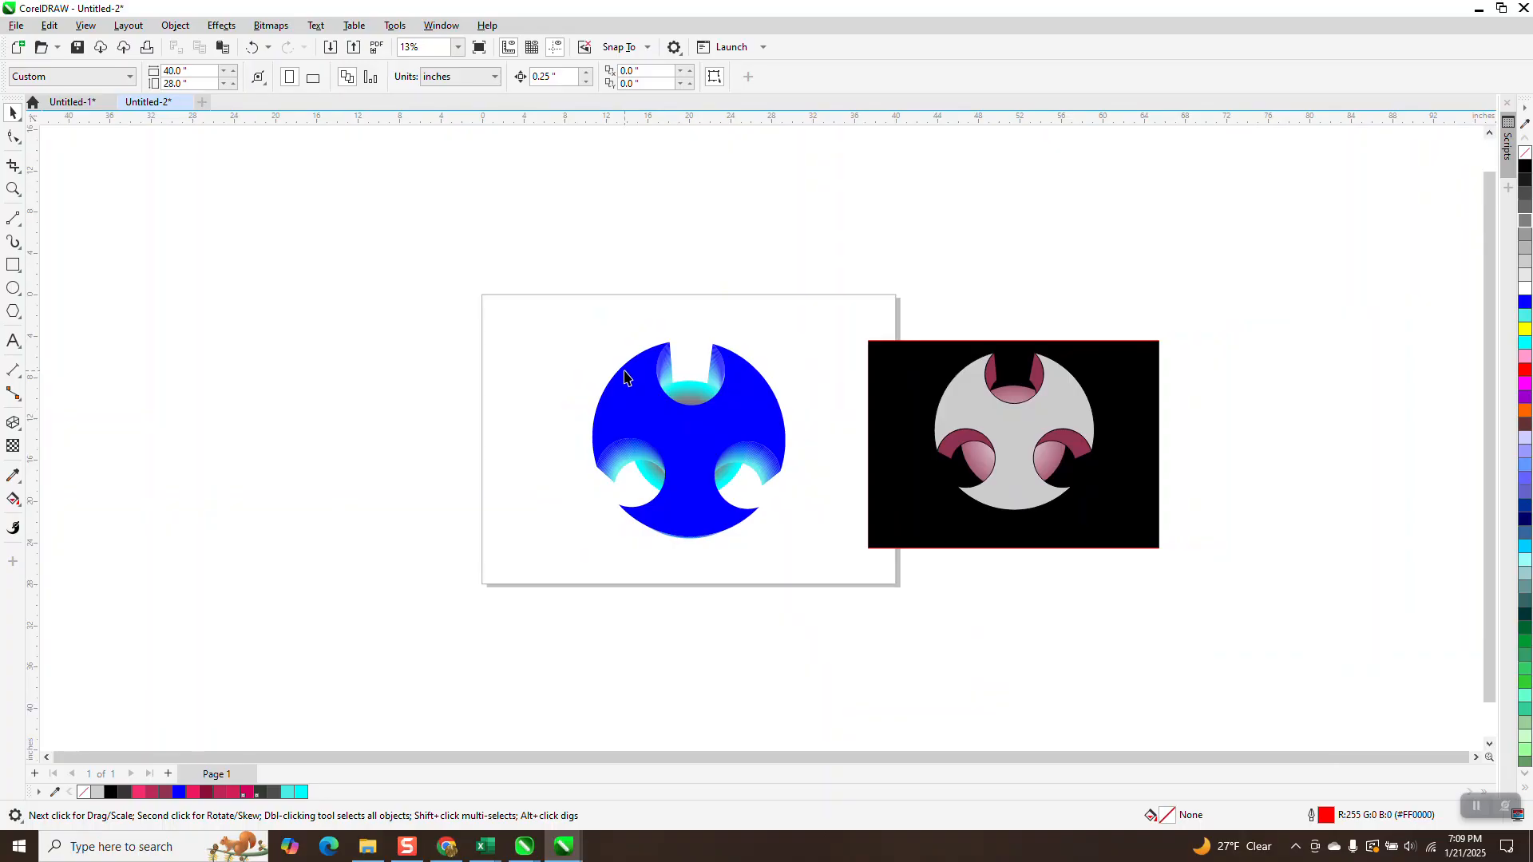
pyautogui.moveTo(601, 413); pyautogui.dragTo(845, 609)
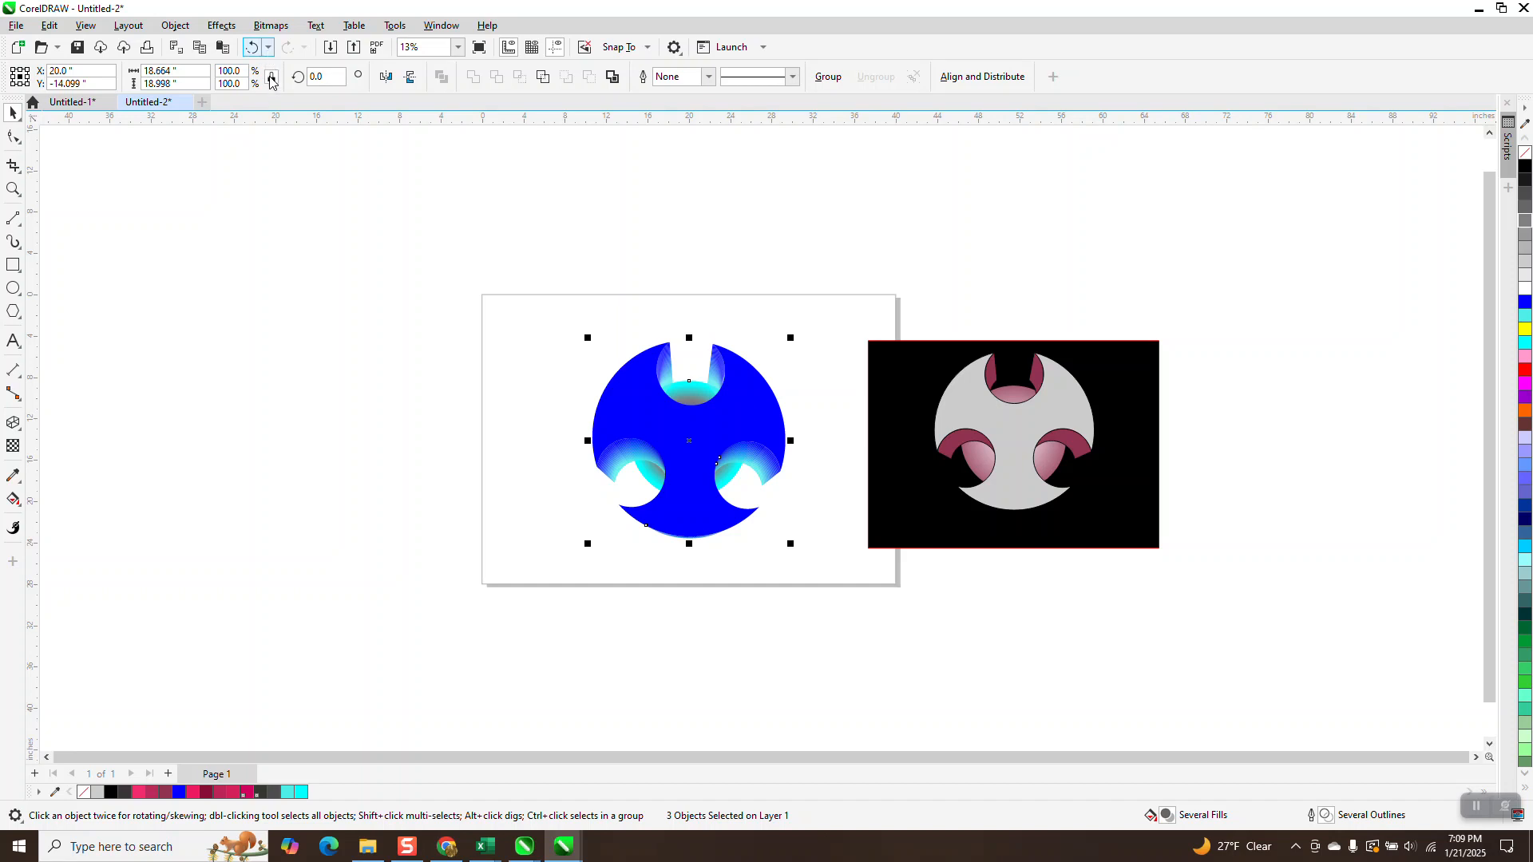
pyautogui.click(268, 47)
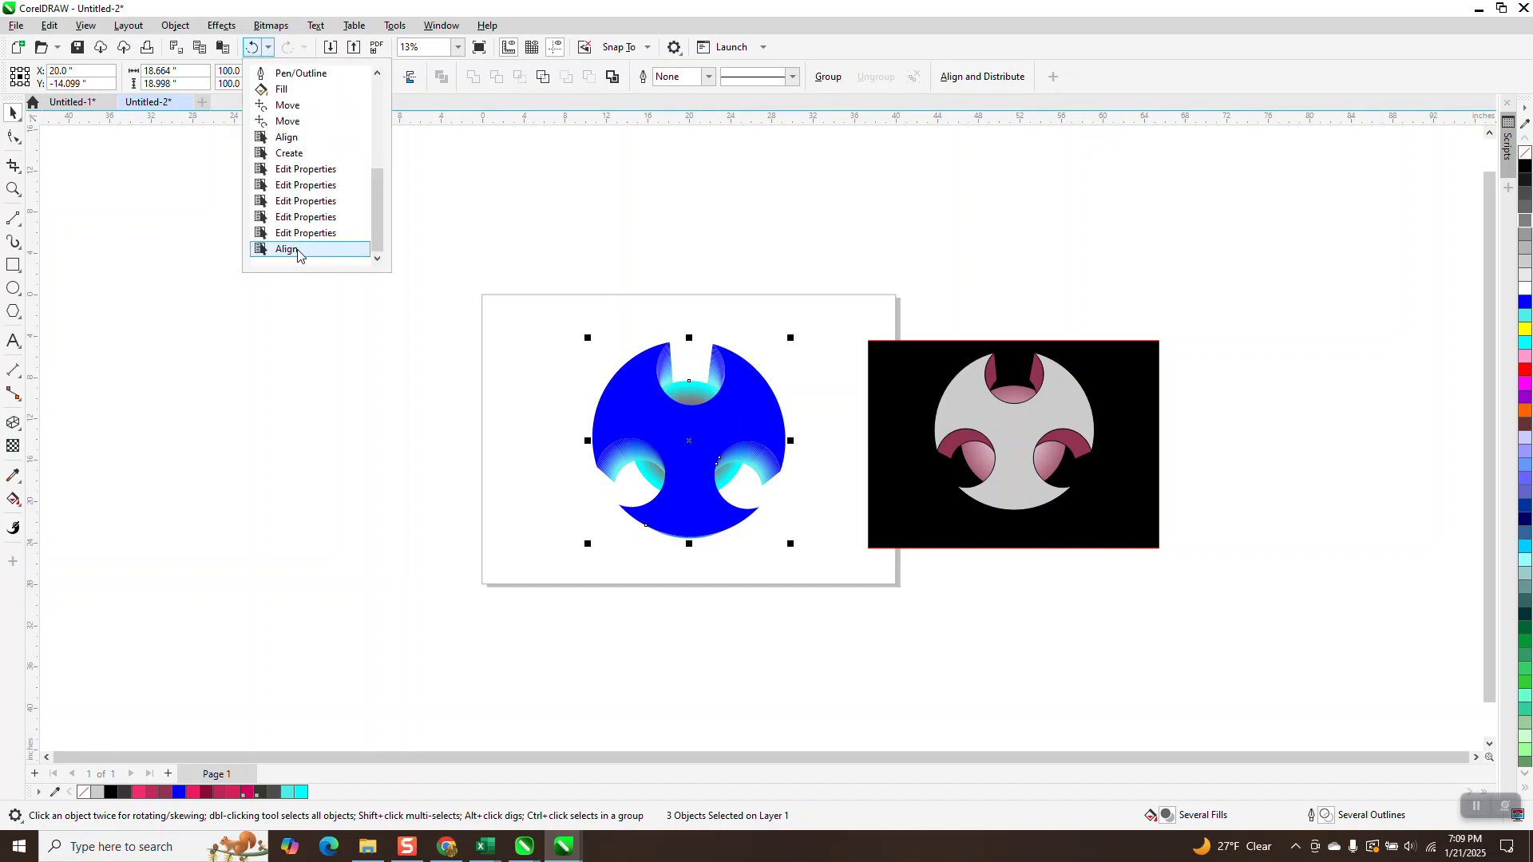
pyautogui.click(295, 247)
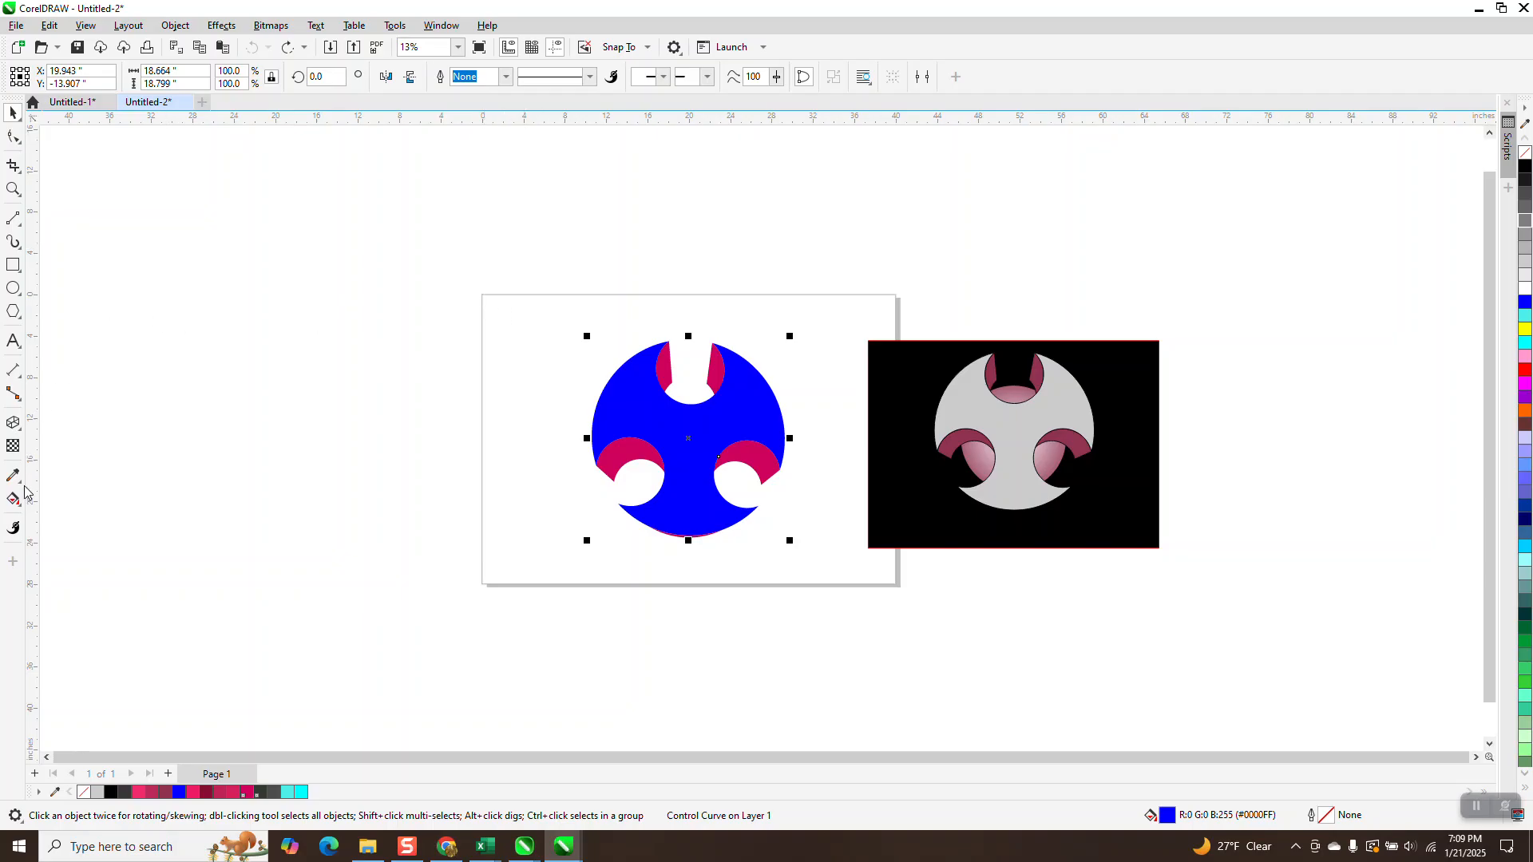
# Reduce the crimson extrusion's depth to 11.
pyautogui.click(13, 424)
pyautogui.moveTo(688, 439); pyautogui.dragTo(684, 546)
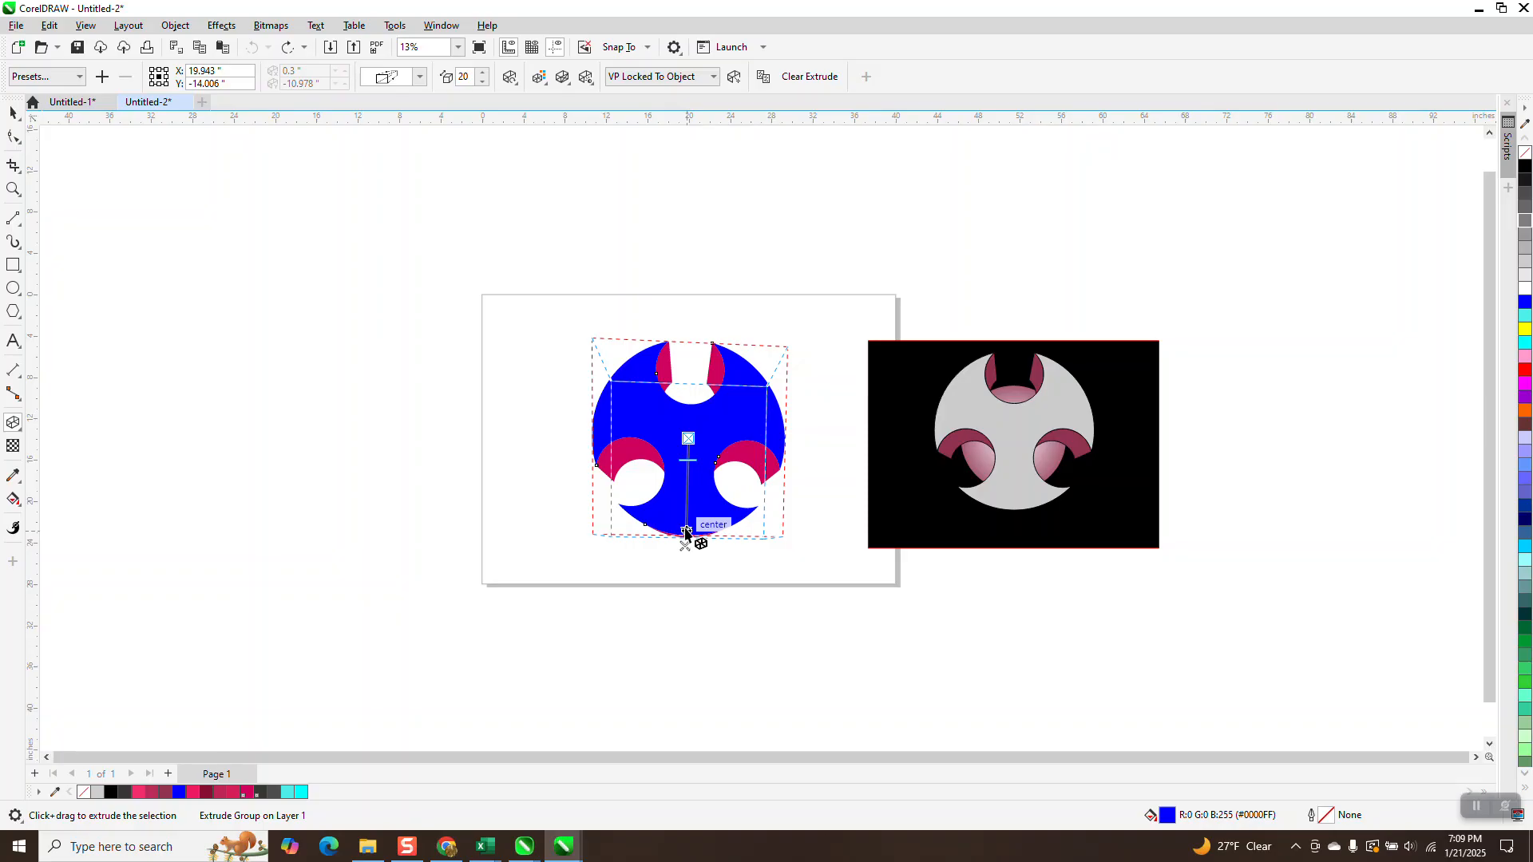
pyautogui.moveTo(687, 461); pyautogui.dragTo(688, 449)
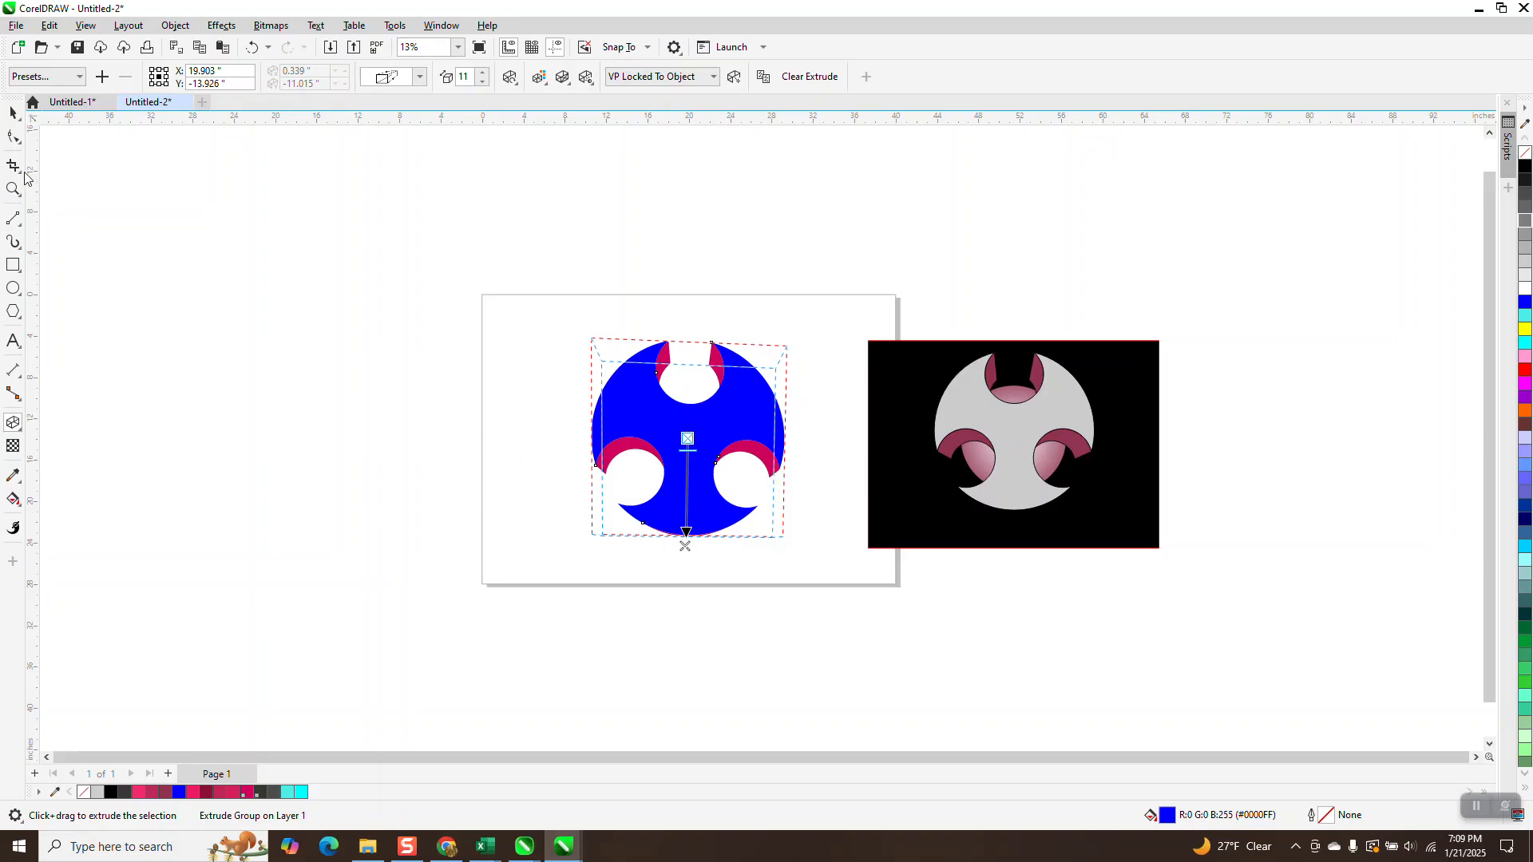
pyautogui.click(442, 334)
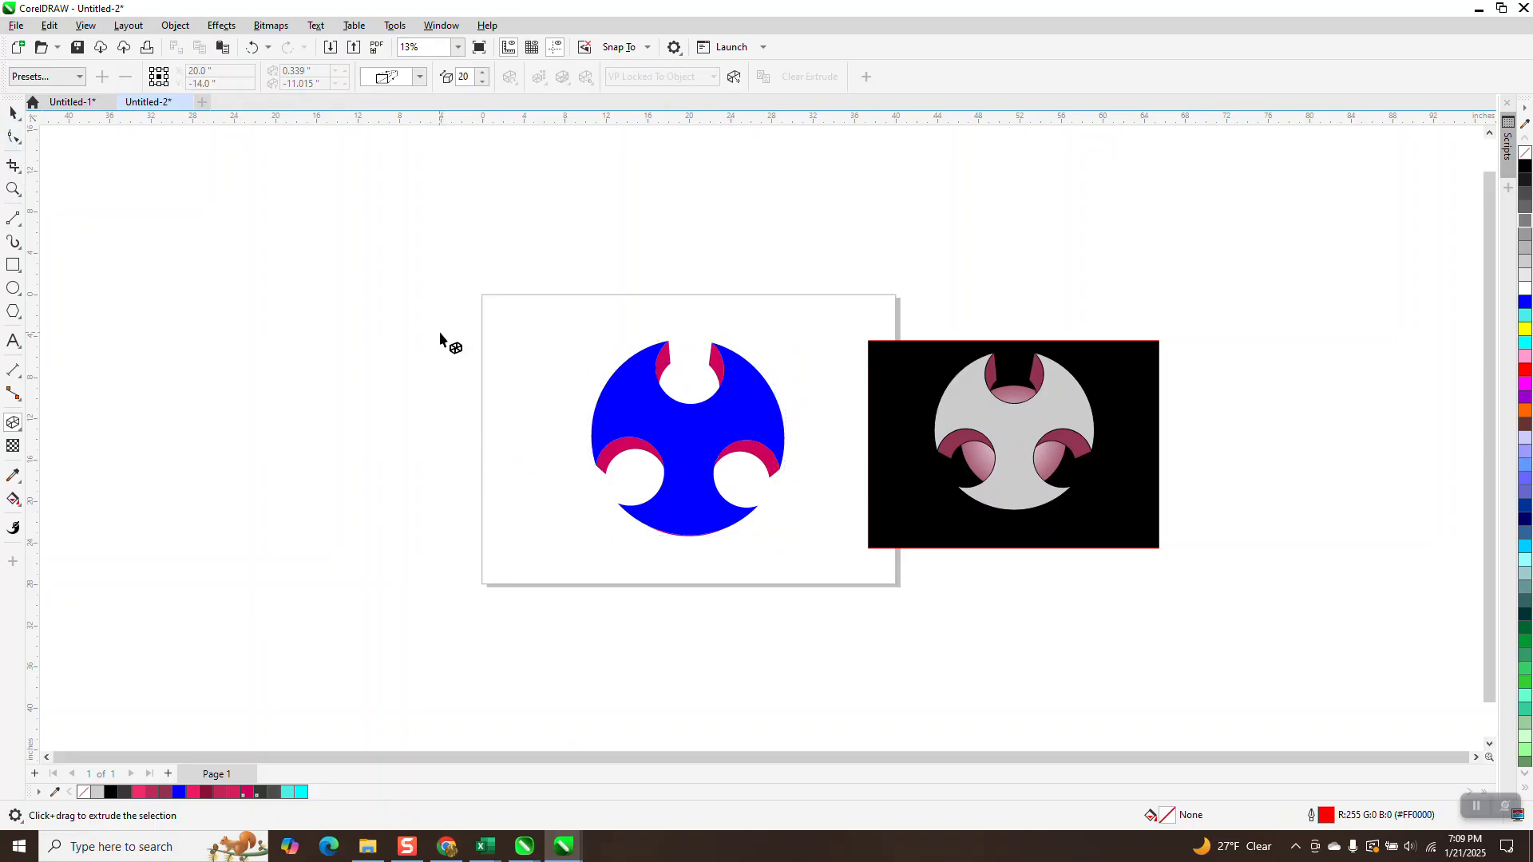
# Paste the copied shaded disc with its inner circle and place it to the left of the crimson-extruded disc.
pyautogui.click(12, 111)
pyautogui.rightClick(279, 215)
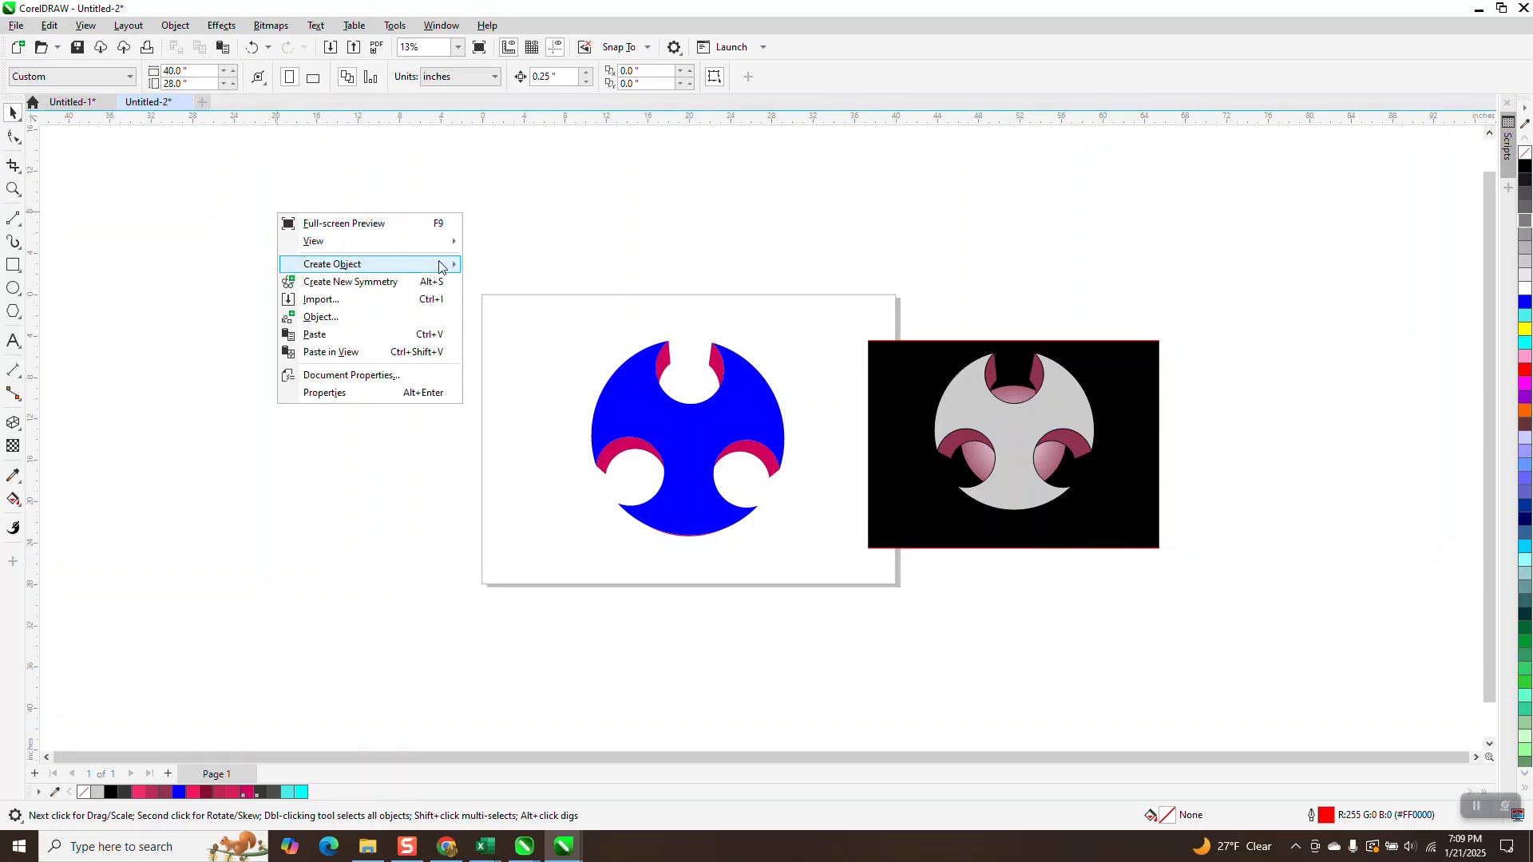
pyautogui.click(318, 334)
pyautogui.moveTo(695, 431); pyautogui.dragTo(433, 393)
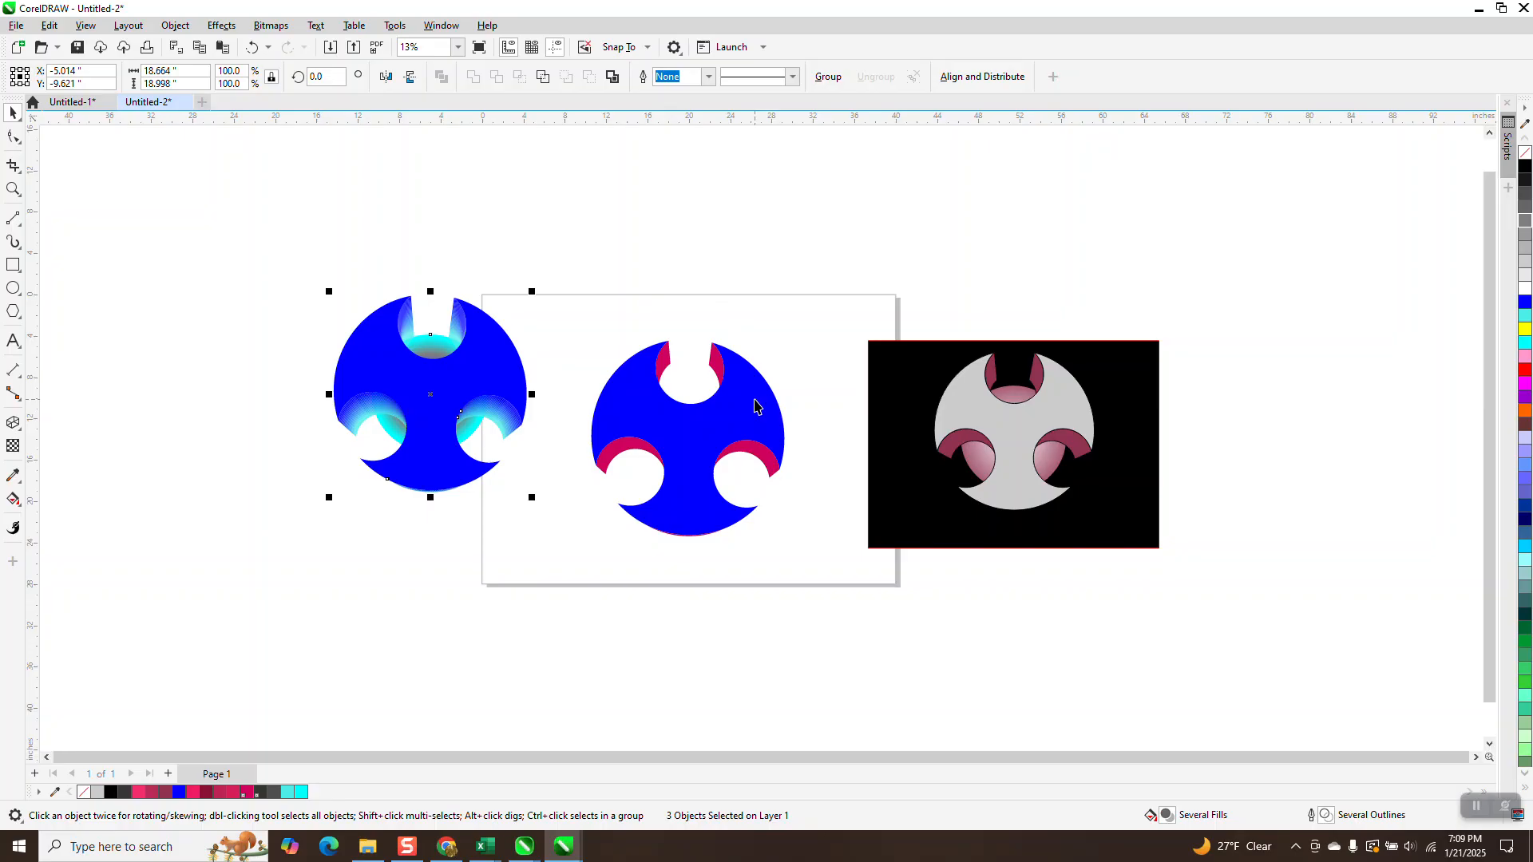
# Change the crimson extrusion to colour shading that runs from blue to cyan.
pyautogui.click(755, 408)
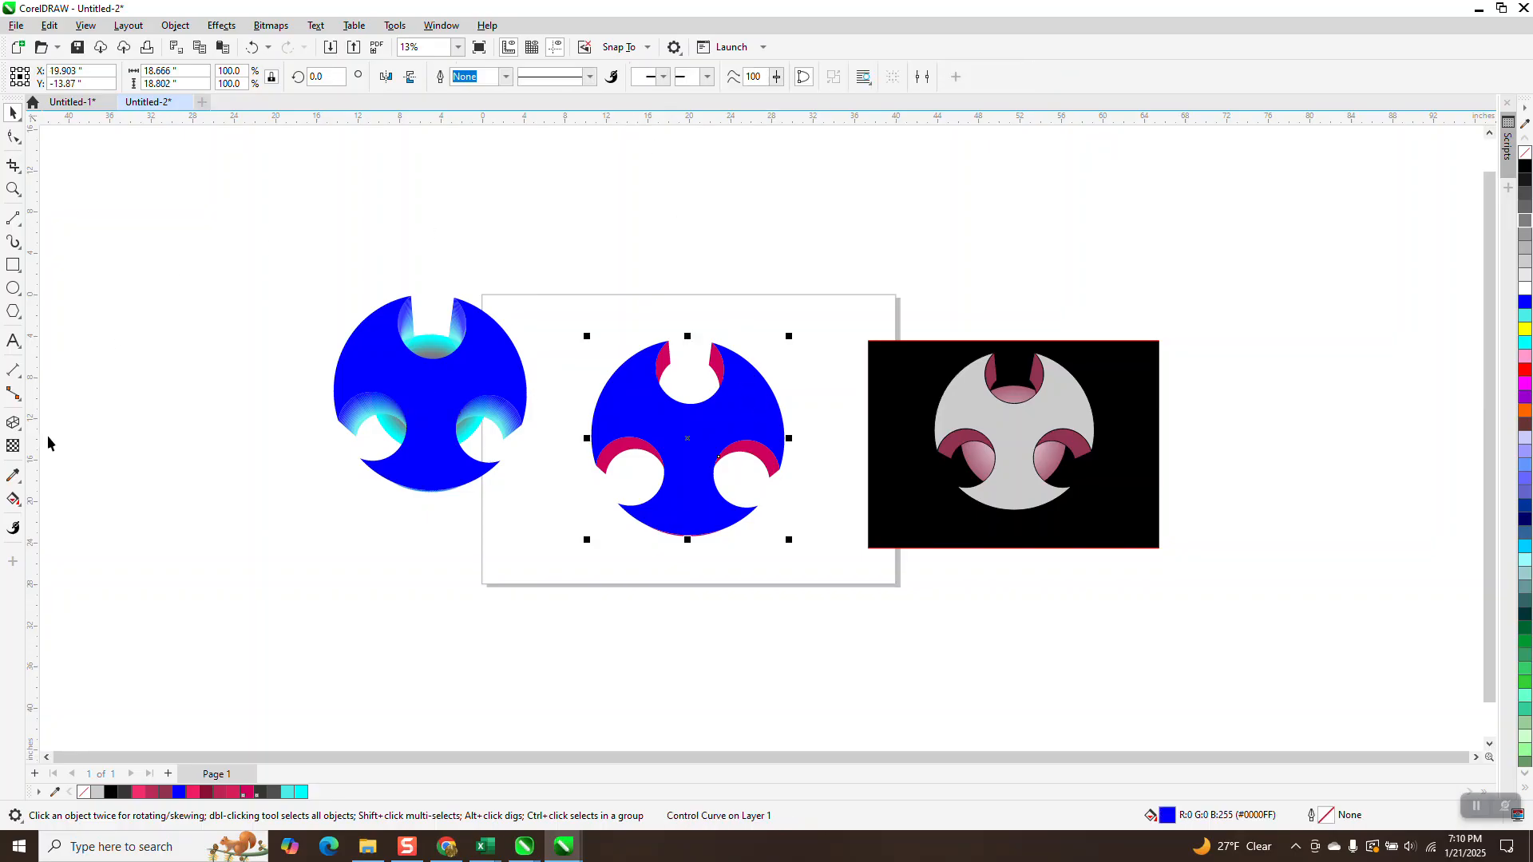
pyautogui.click(13, 423)
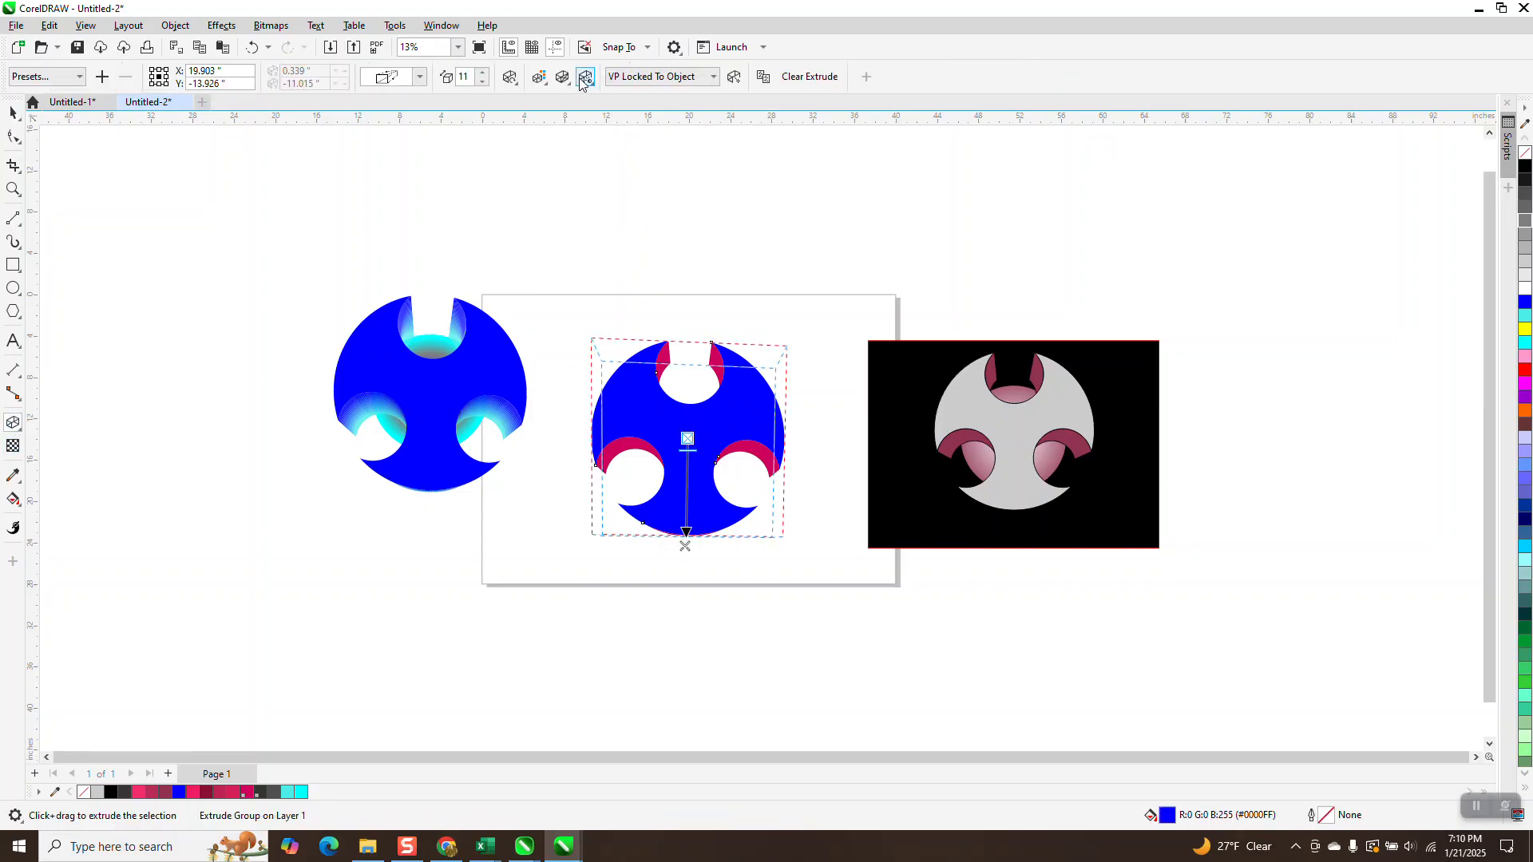
pyautogui.click(546, 83)
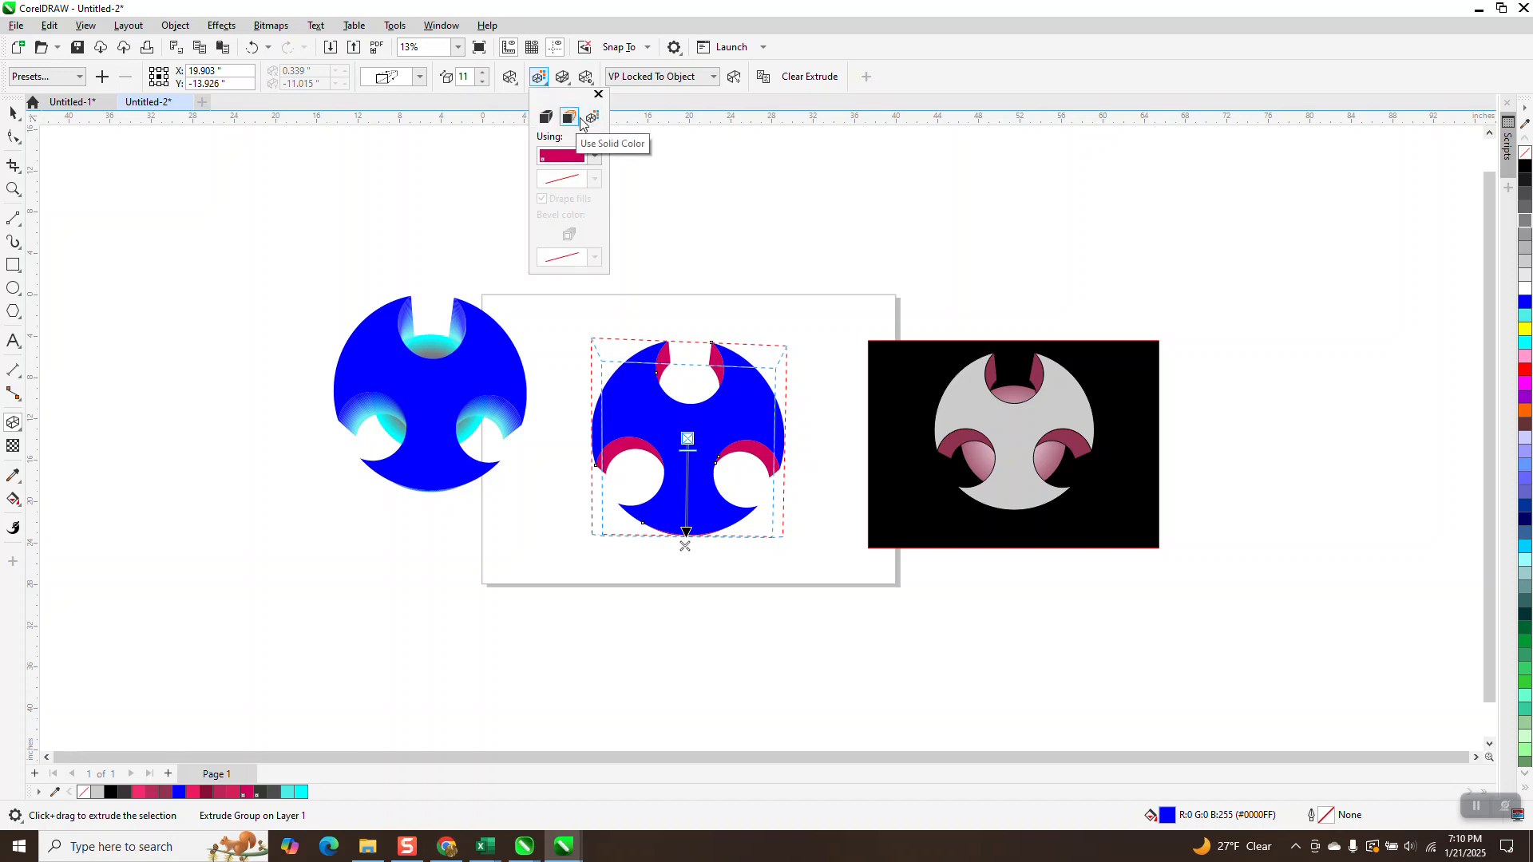
pyautogui.click(592, 118)
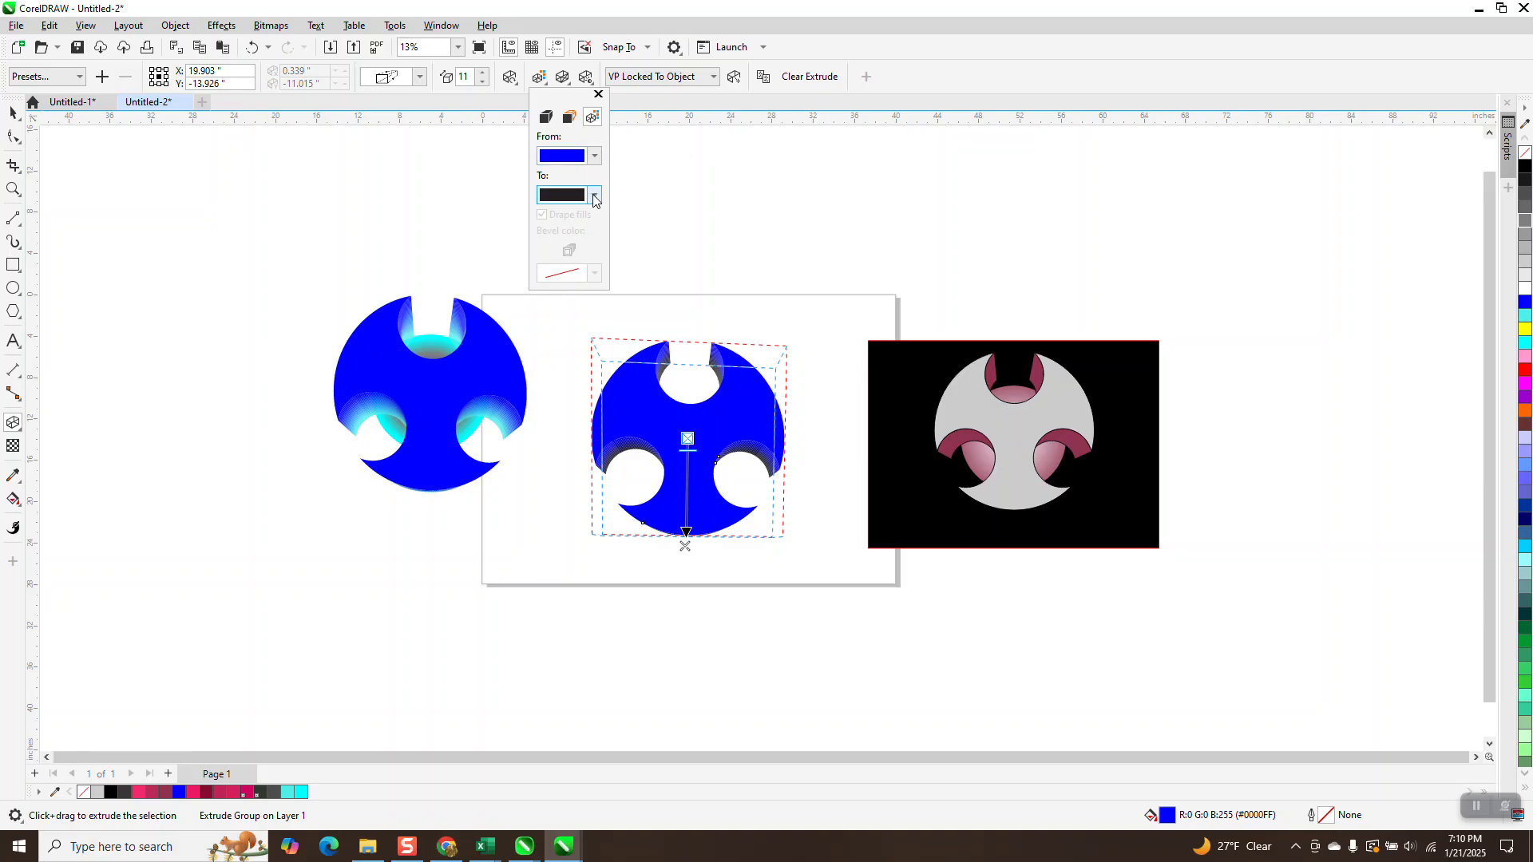
pyautogui.click(595, 198)
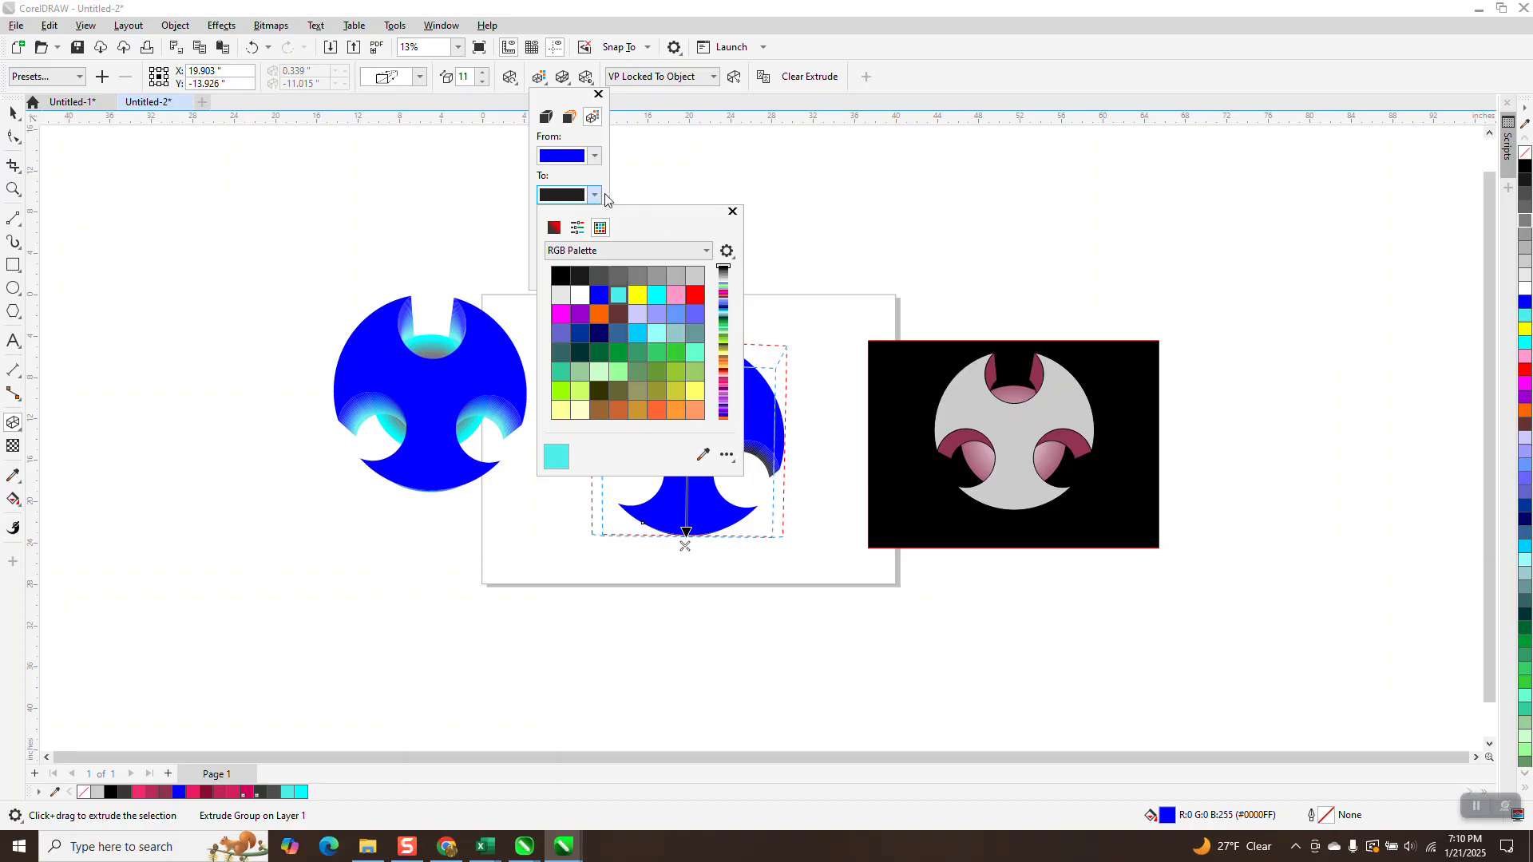
pyautogui.click(595, 200)
pyautogui.click(595, 198)
pyautogui.click(658, 295)
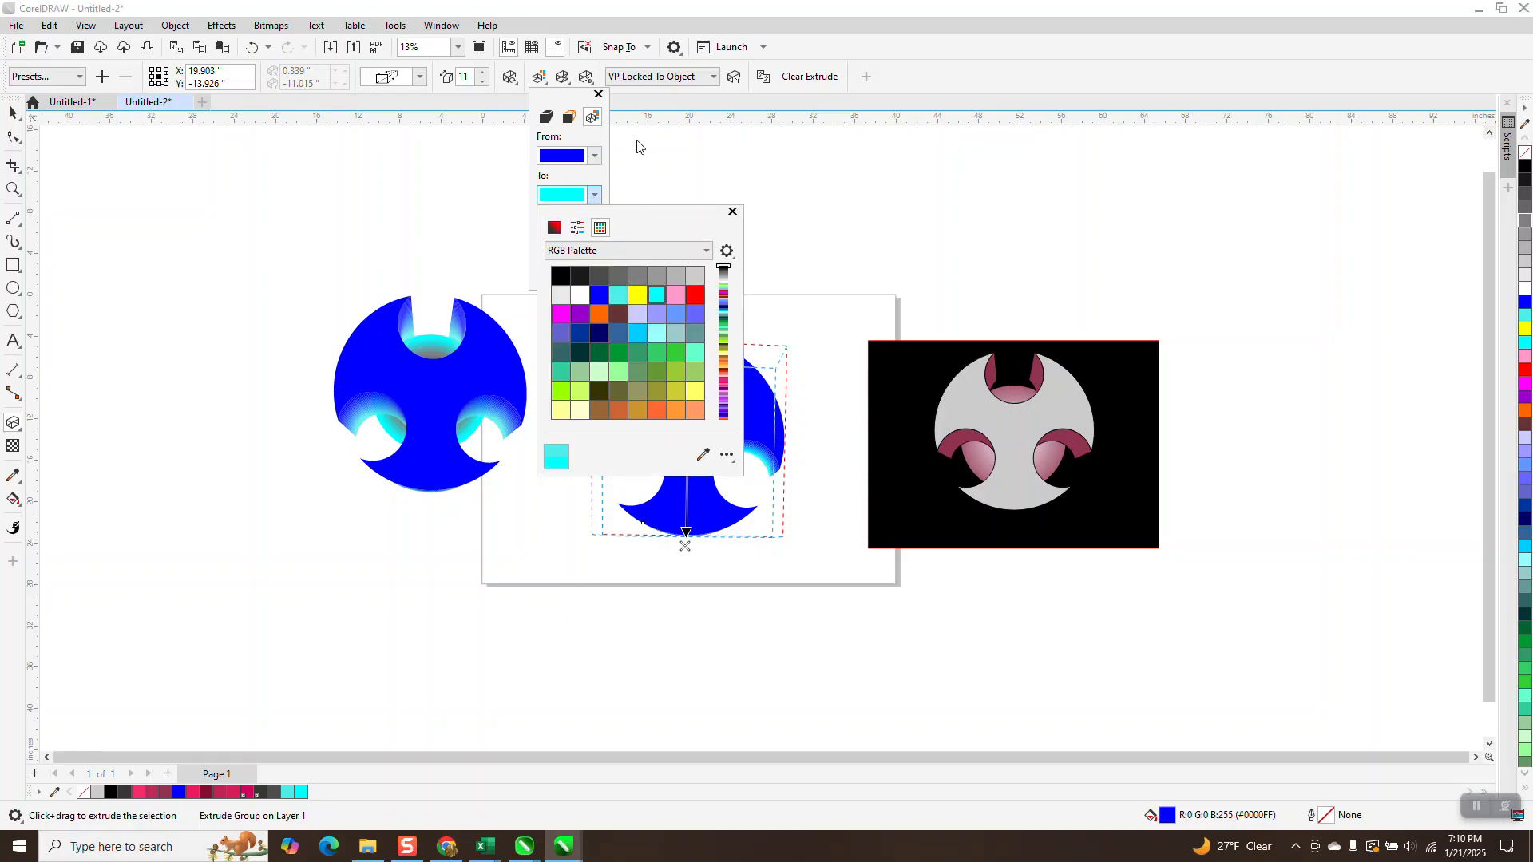
pyautogui.click(669, 152)
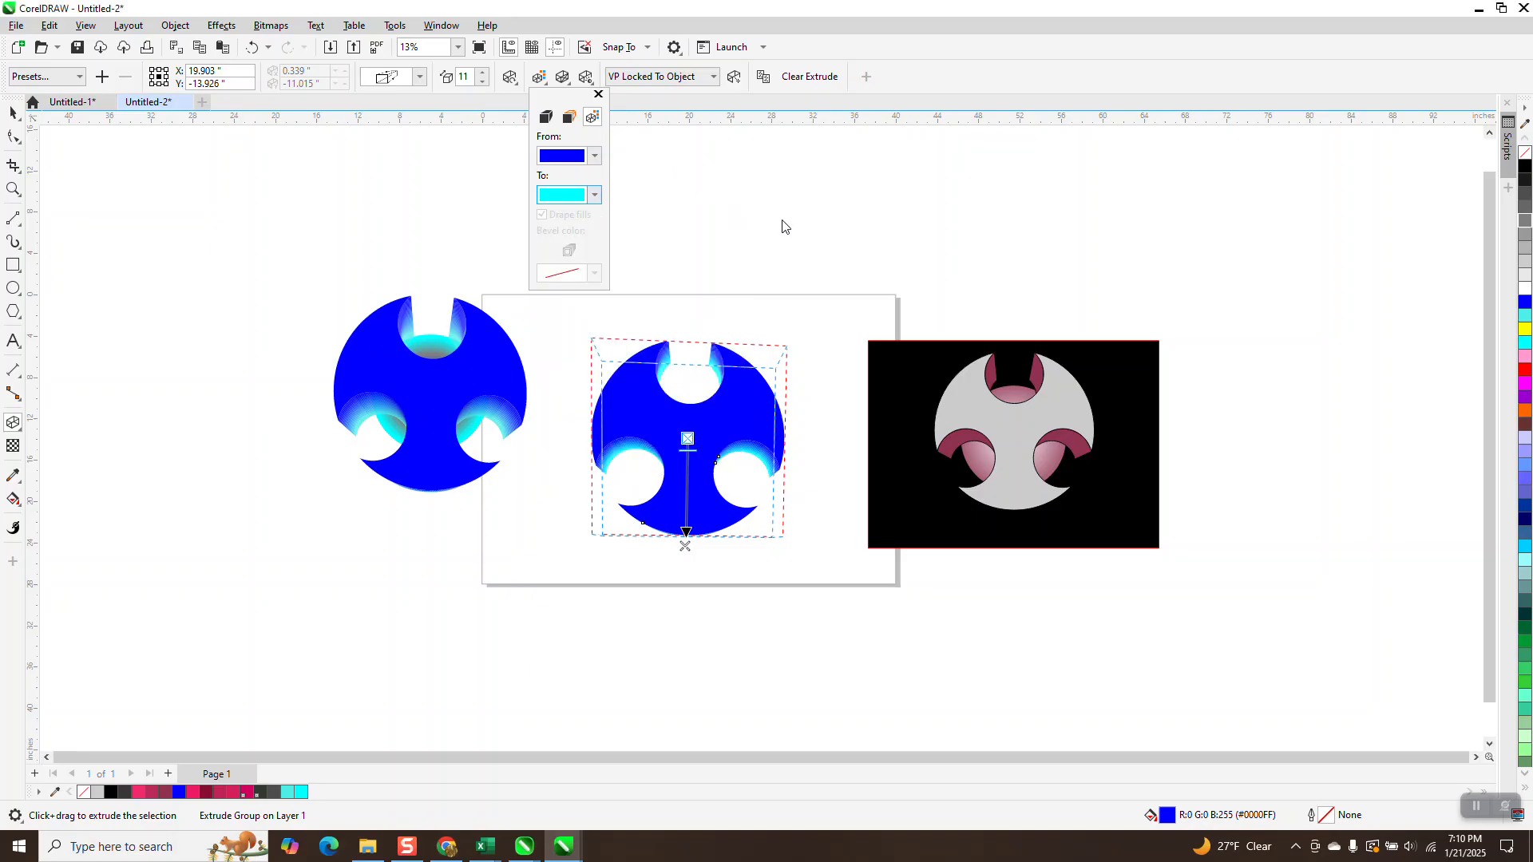
pyautogui.click(15, 114)
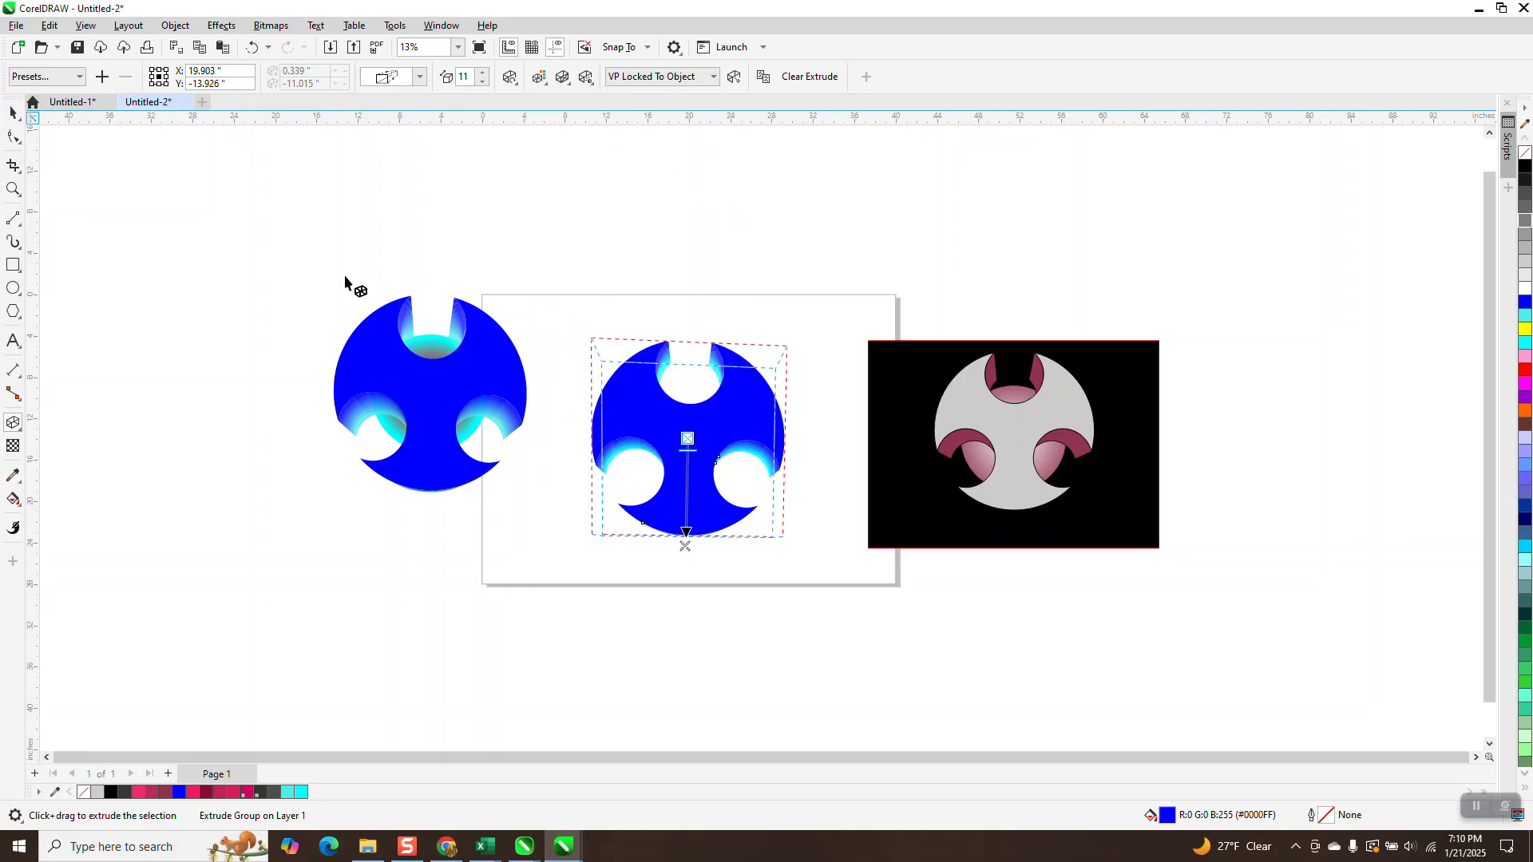
pyautogui.click(13, 118)
pyautogui.click(394, 274)
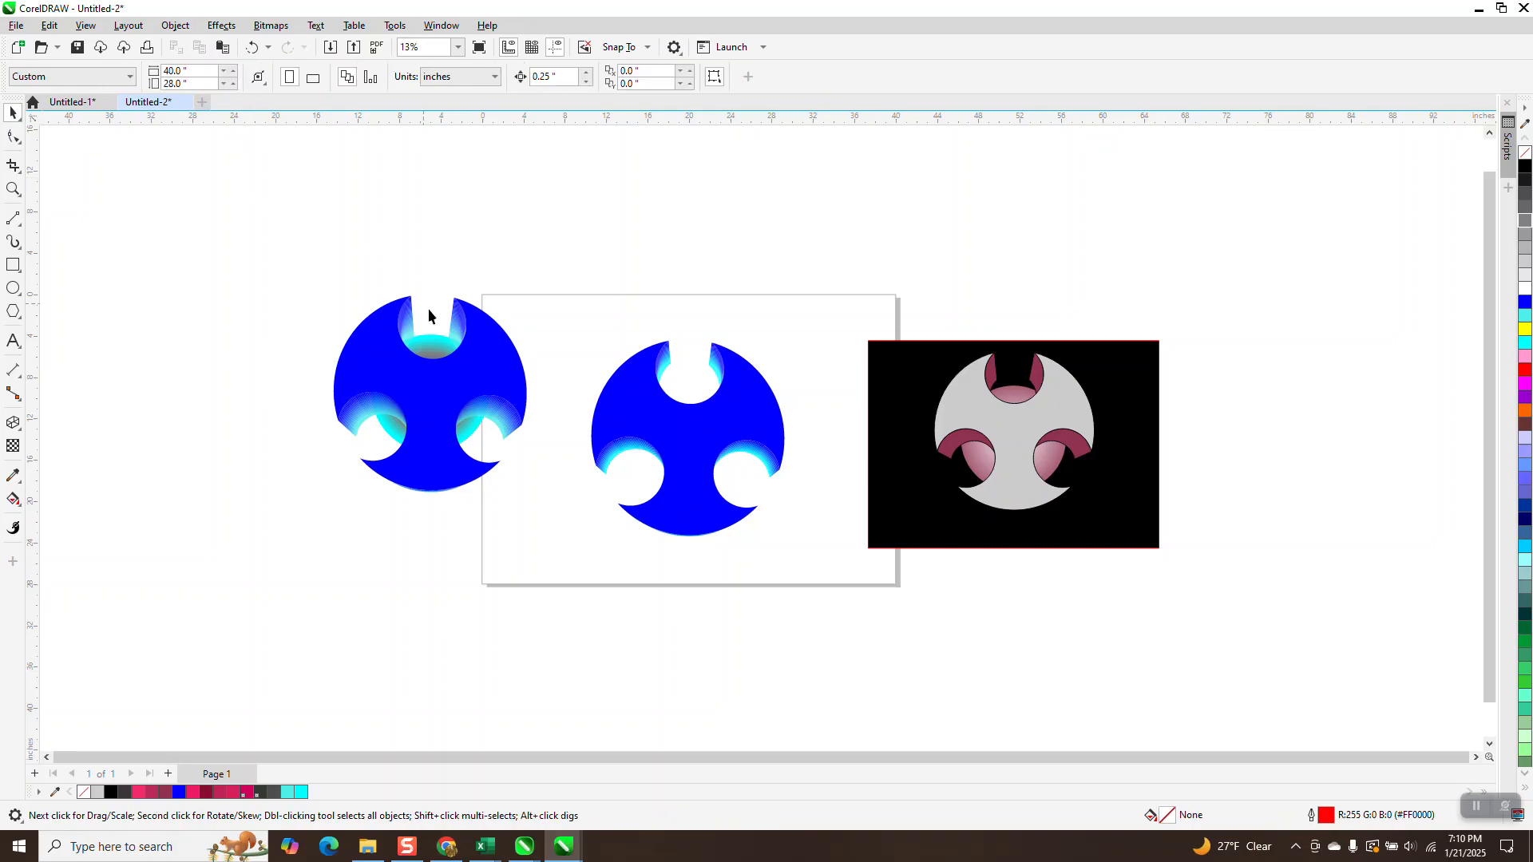
# Move the pasted disc's inner gradient circle to the page centre and send it behind the shallower disc.
pyautogui.click(444, 347)
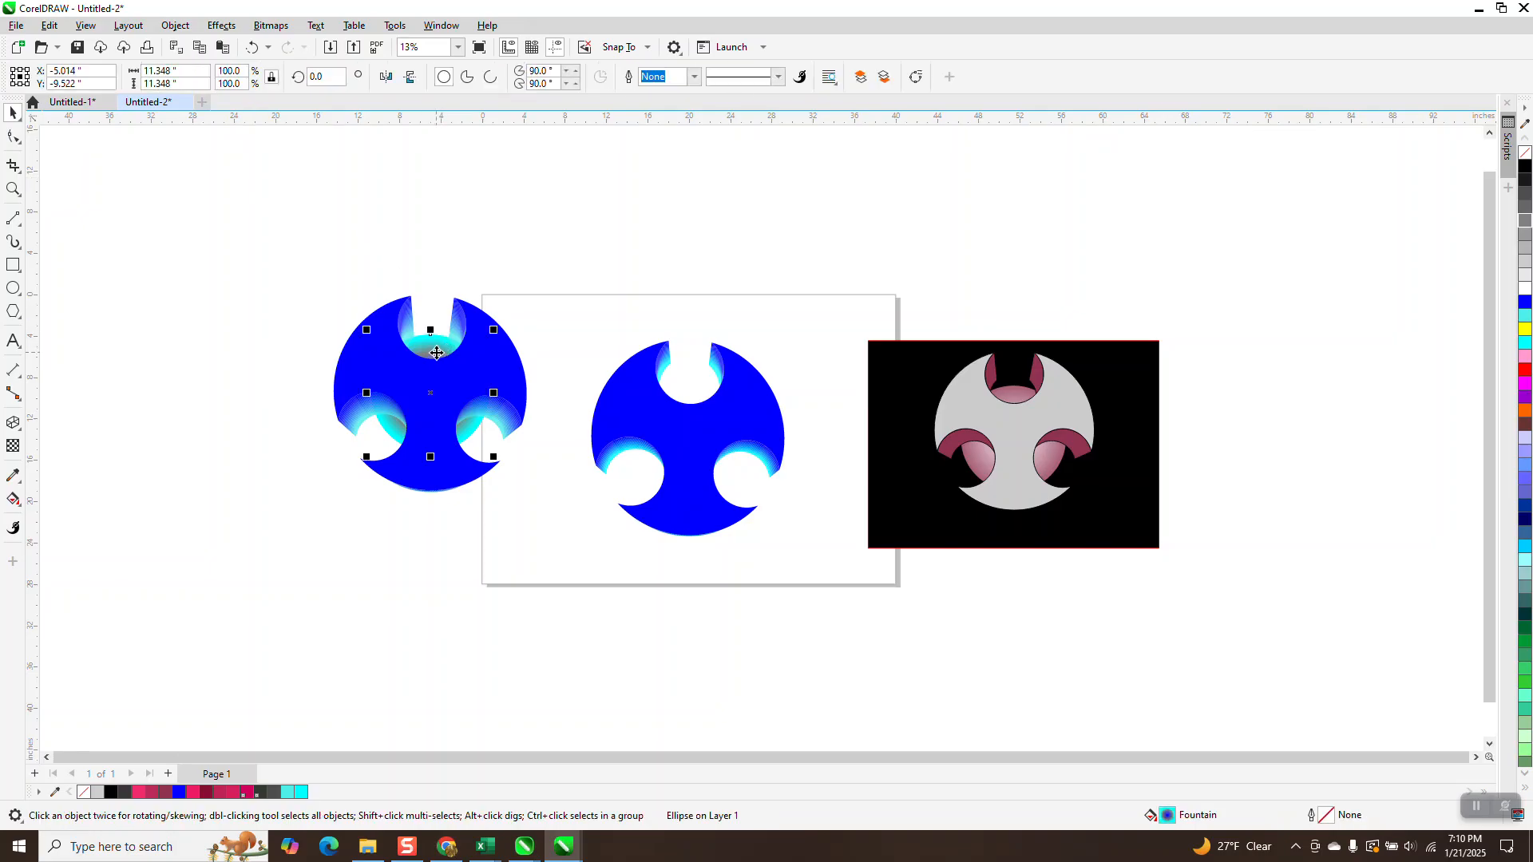
pyautogui.press('p')
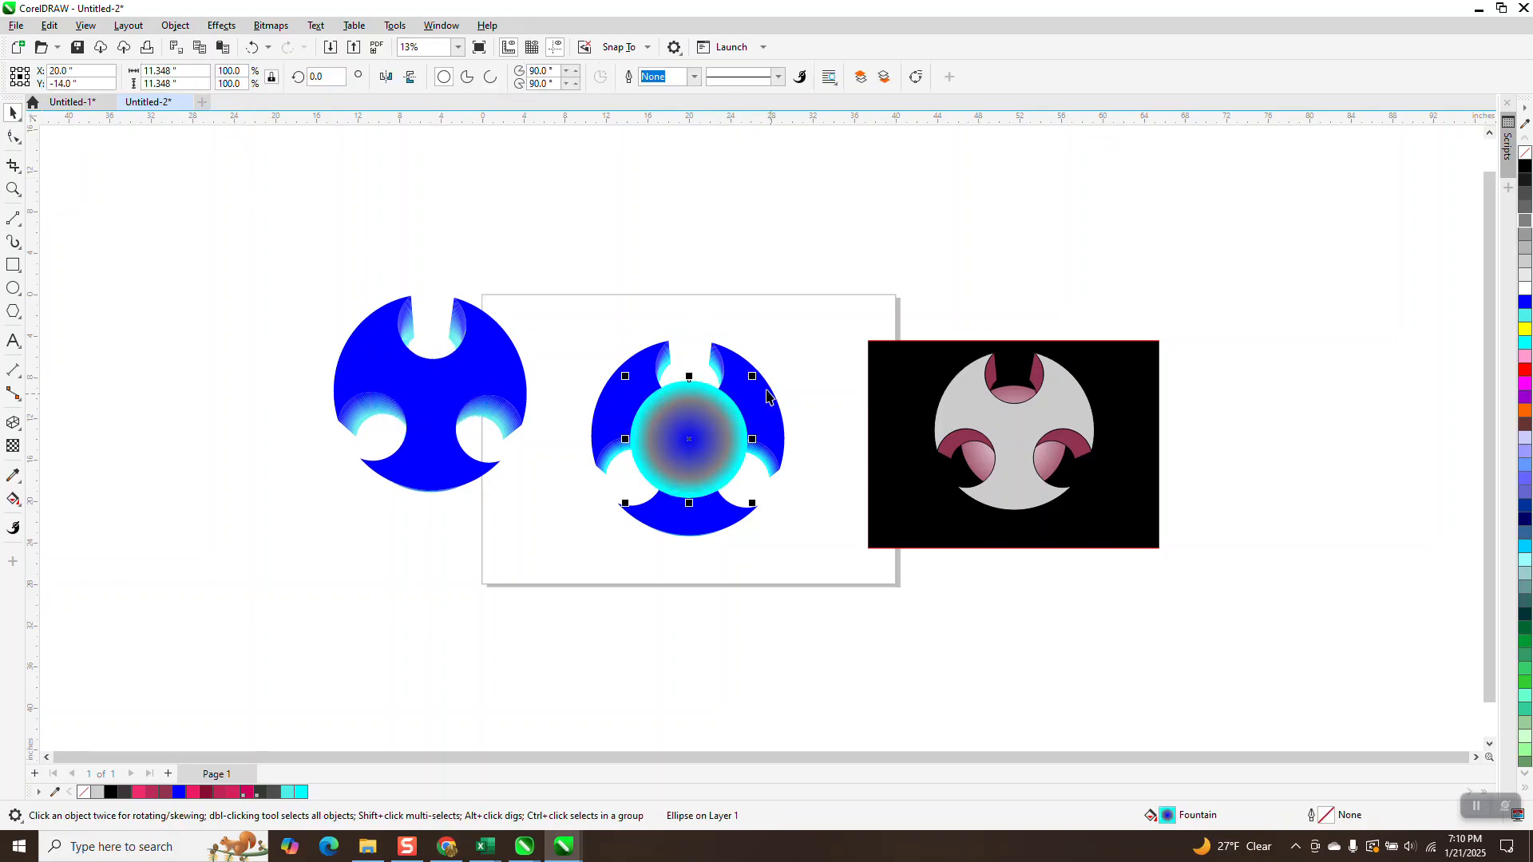
pyautogui.click(176, 24)
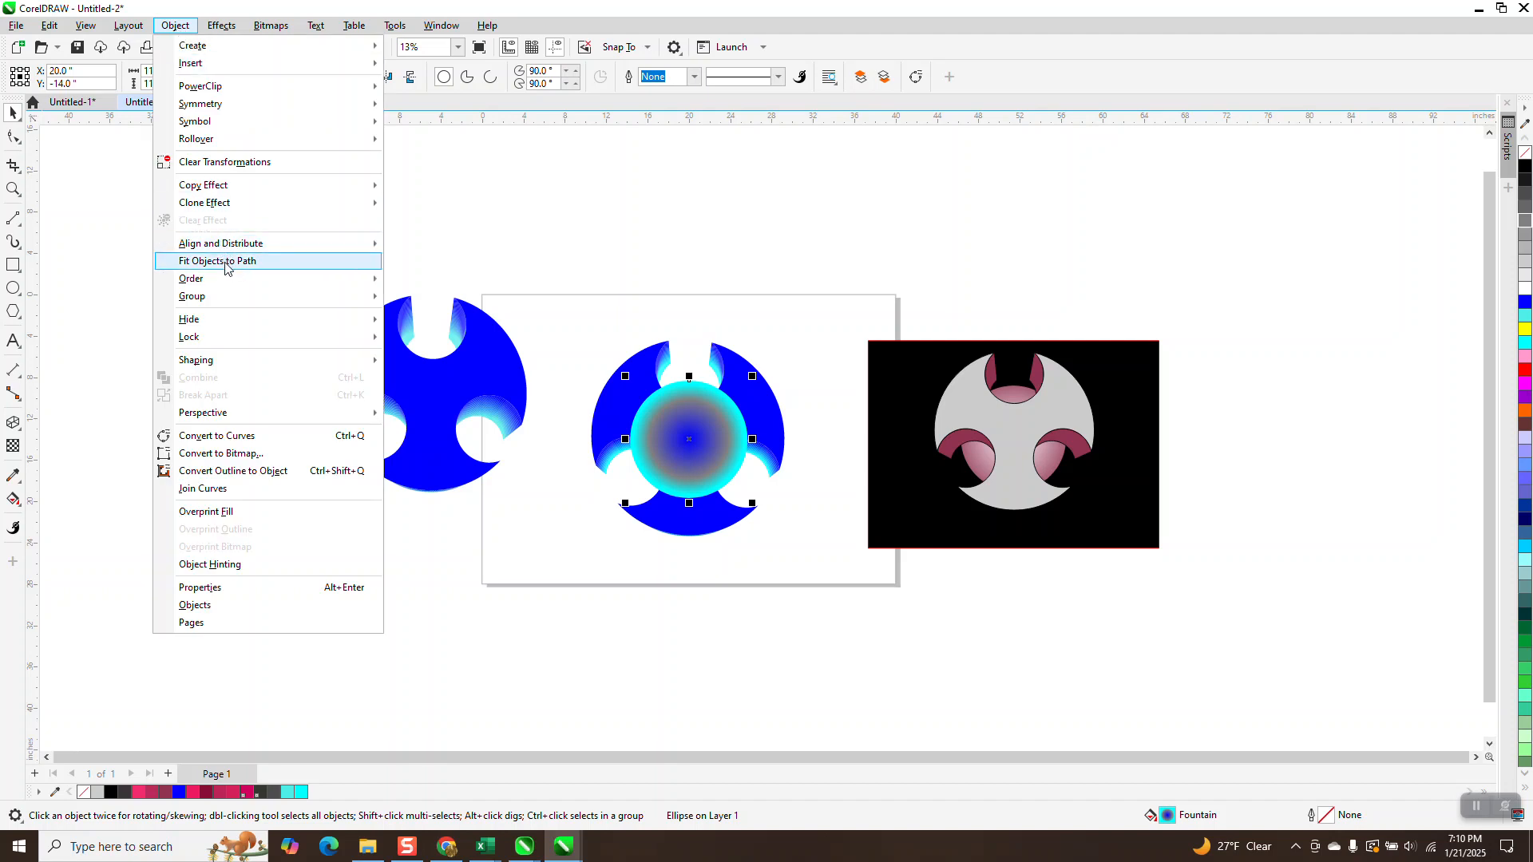
pyautogui.moveTo(222, 285)
pyautogui.click(471, 298)
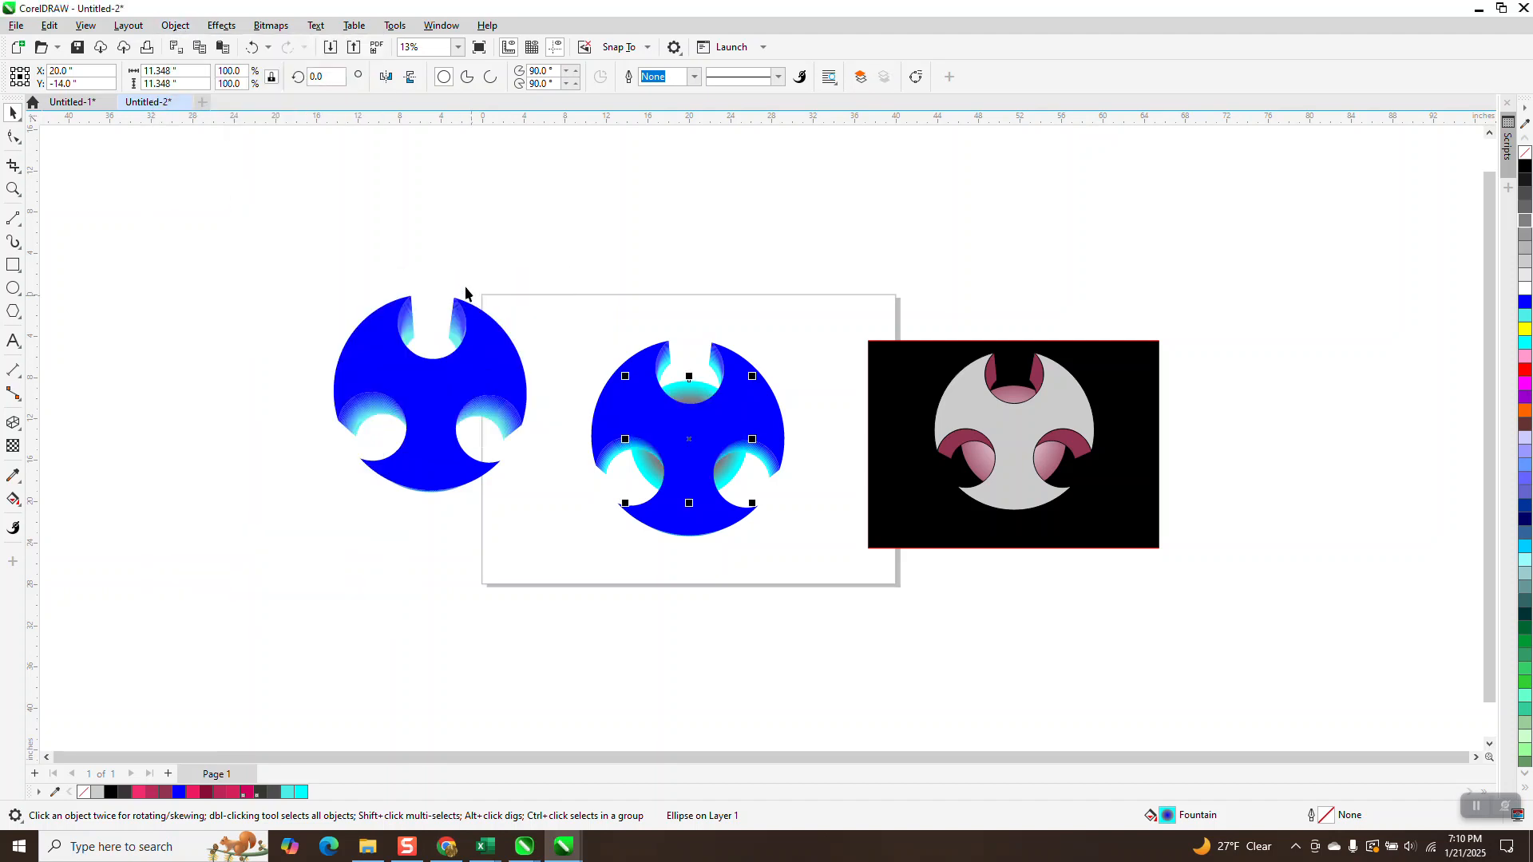
# Enlarge the inner gradient circle from its centre to about 12.94 inches in diameter.
pyautogui.click(13, 190)
pyautogui.moveTo(565, 315); pyautogui.dragTo(811, 537)
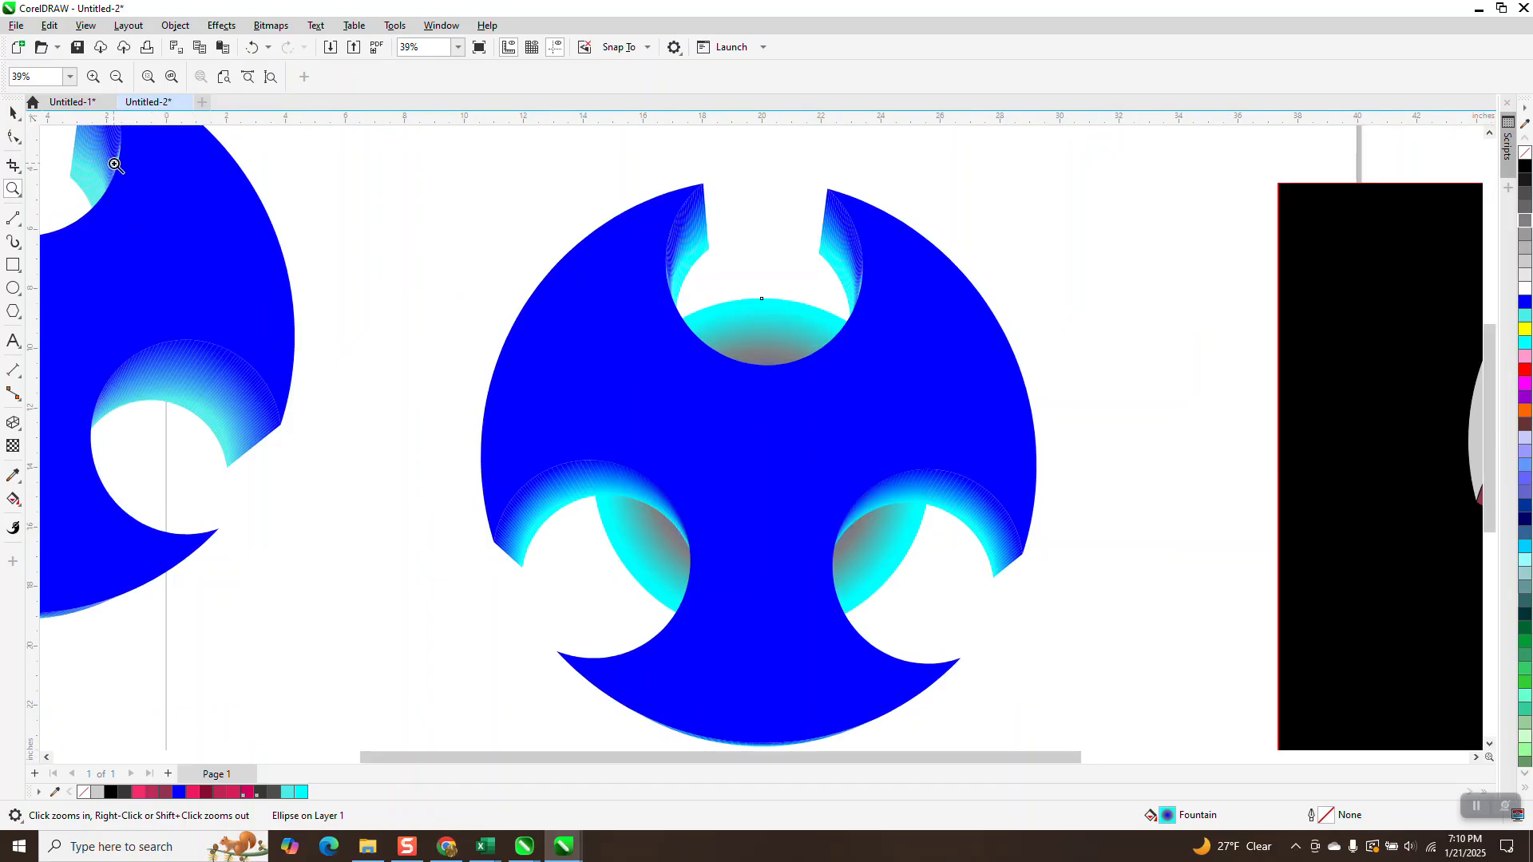
pyautogui.click(14, 118)
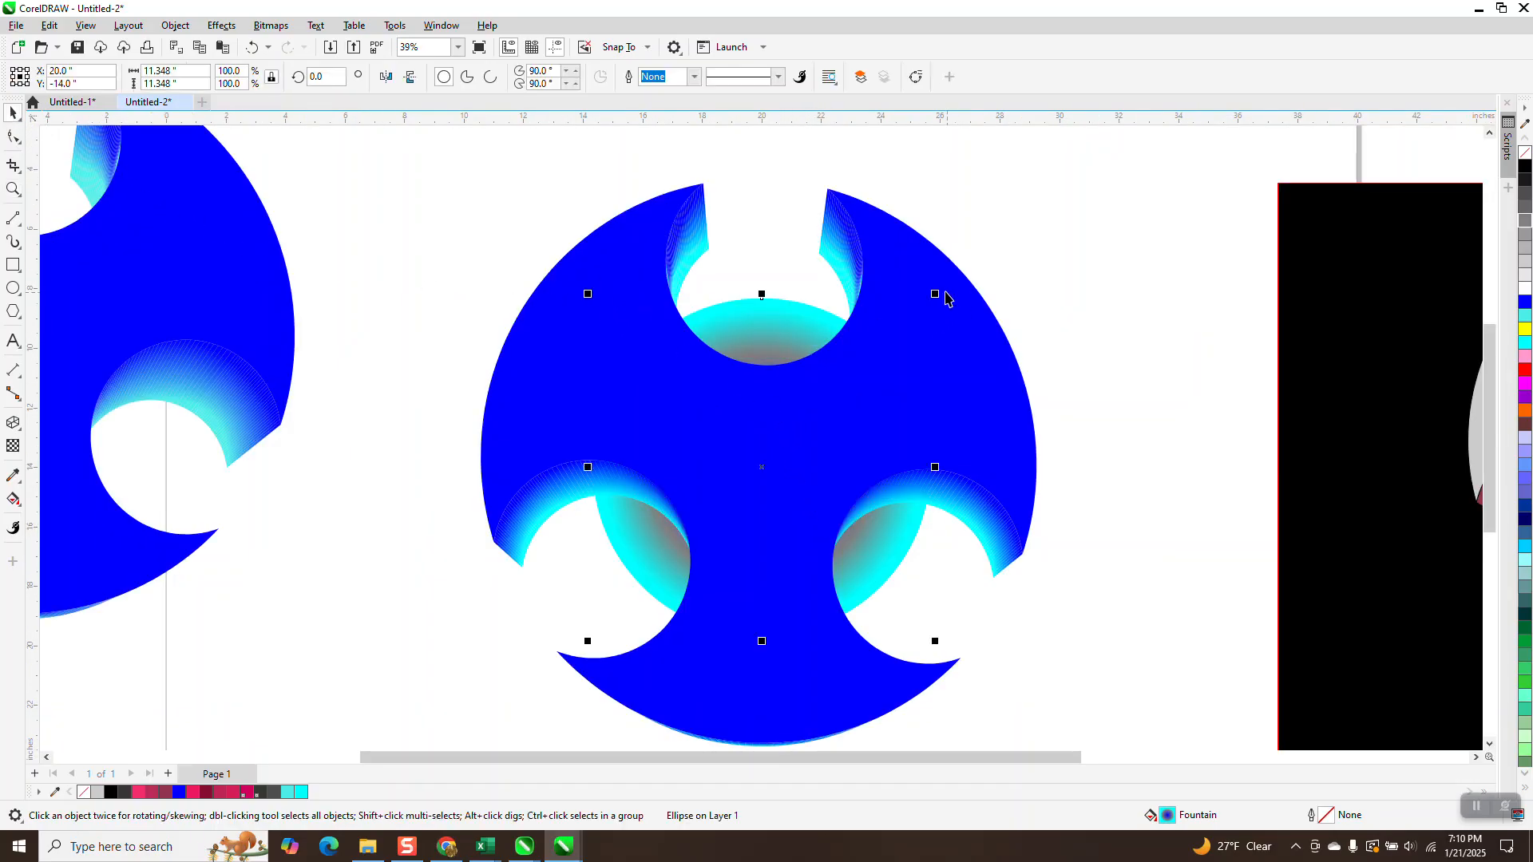
pyautogui.moveTo(936, 293); pyautogui.dragTo(980, 269)
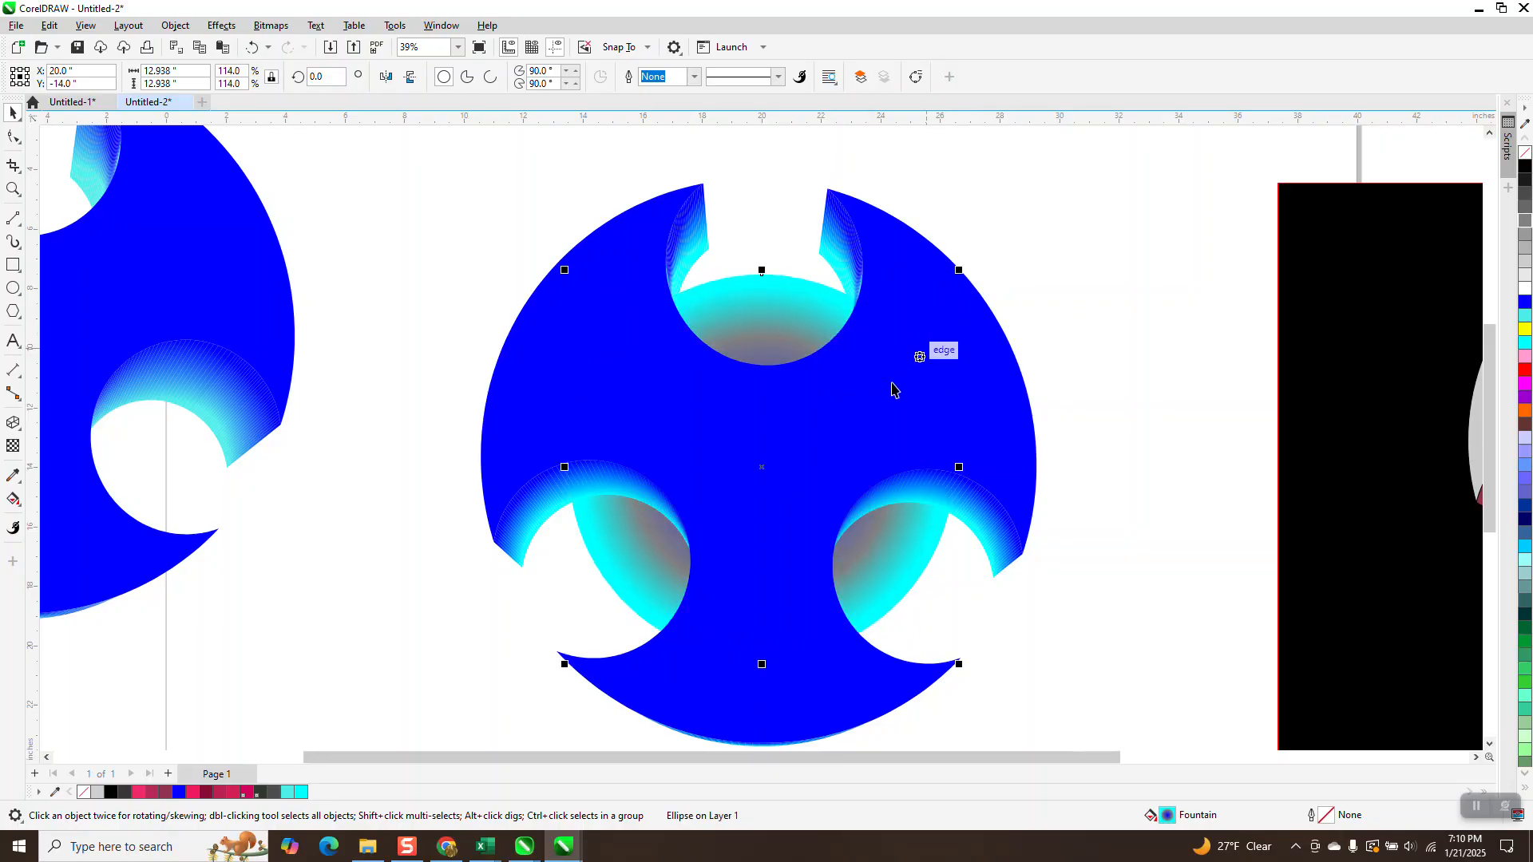
pyautogui.scroll(-2, 887, 387)
pyautogui.scroll(-1, 803, 357)
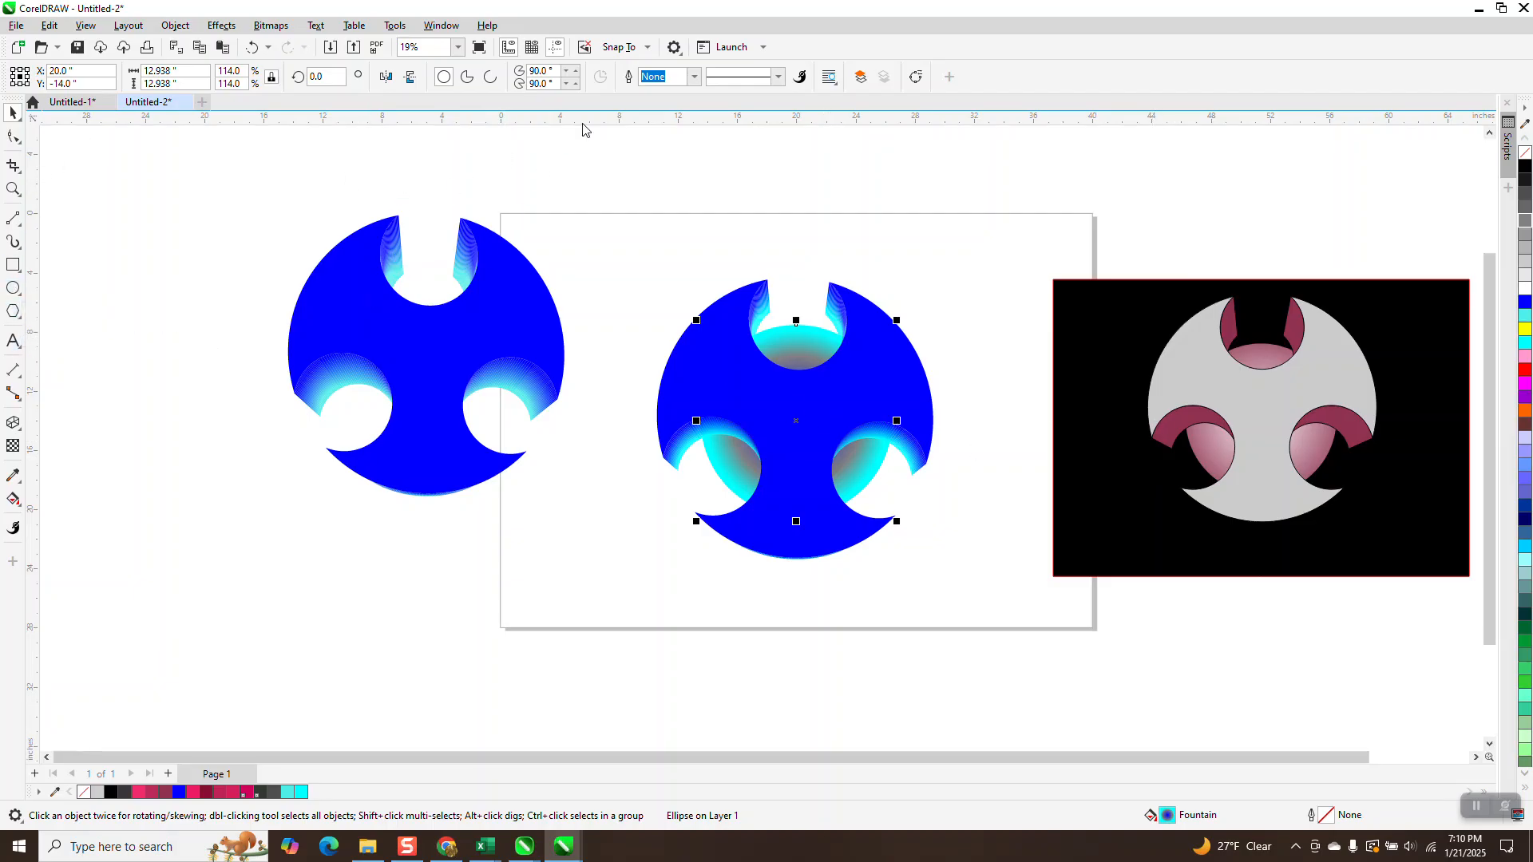
pyautogui.click(736, 260)
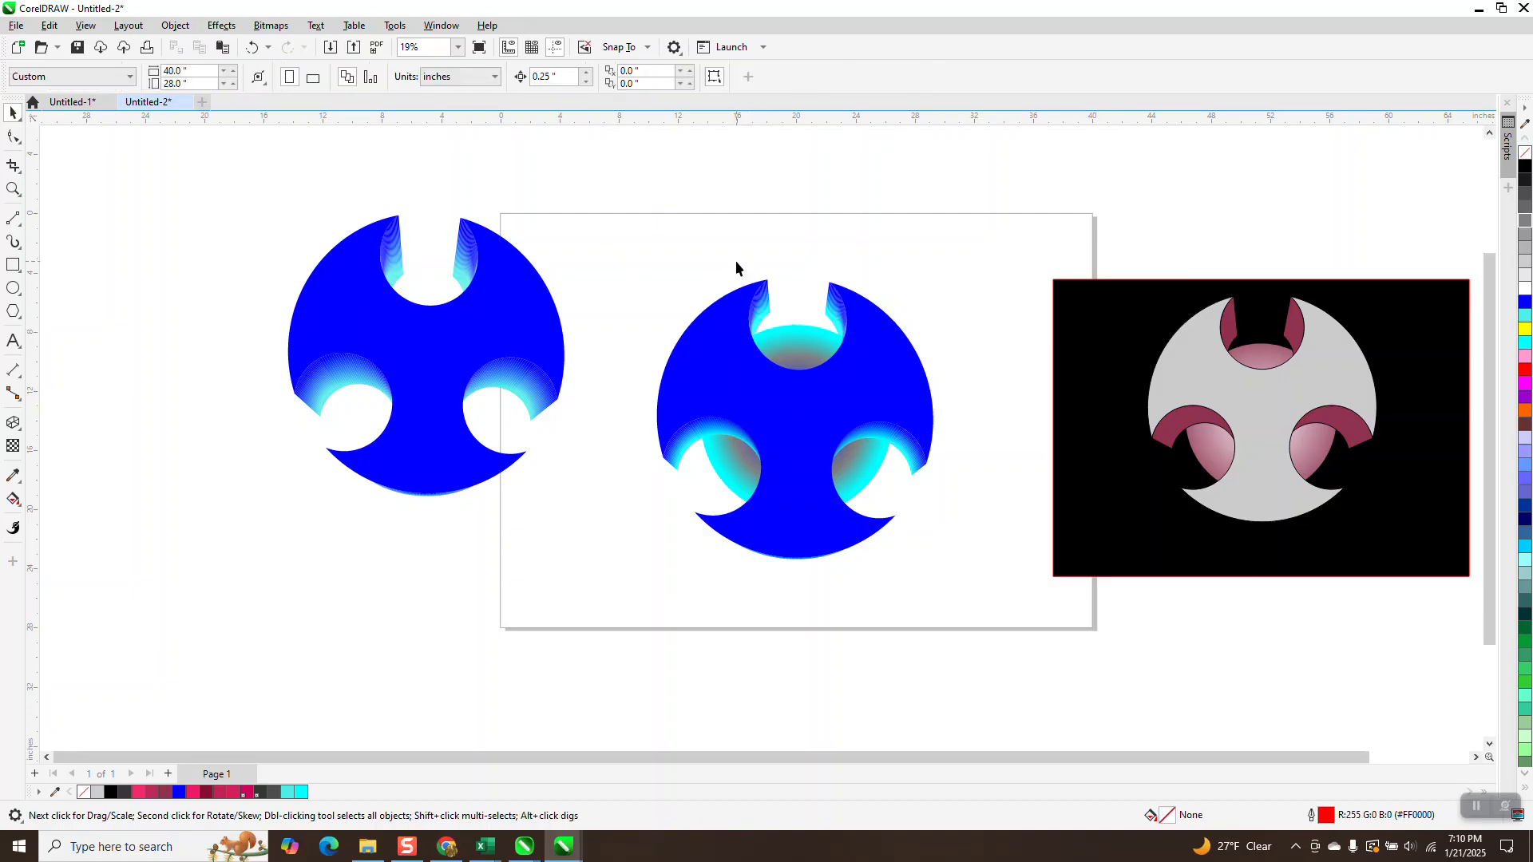